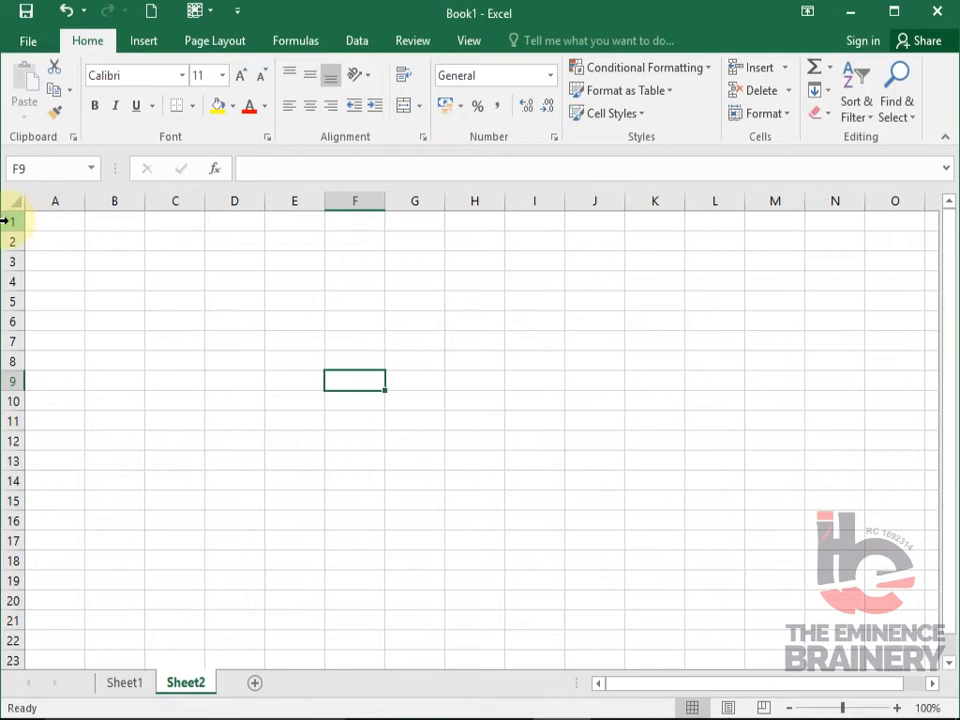
- Examine the empty worksheet's rows, columns and individual cells, selecting row and column ranges and single cells
{"action": "left_click_drag", "start_coordinate": [5, 220], "coordinate": [4, 545]}
{"action": "left_click_drag", "start_coordinate": [69, 199], "coordinate": [718, 200]}
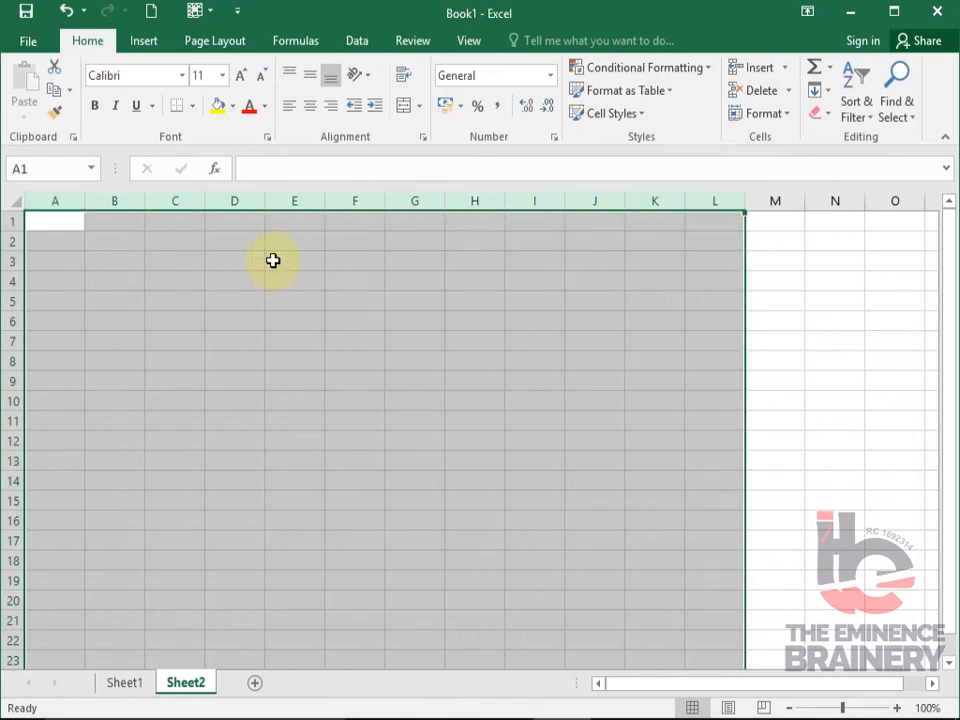
{"action": "left_click", "coordinate": [135, 236]}
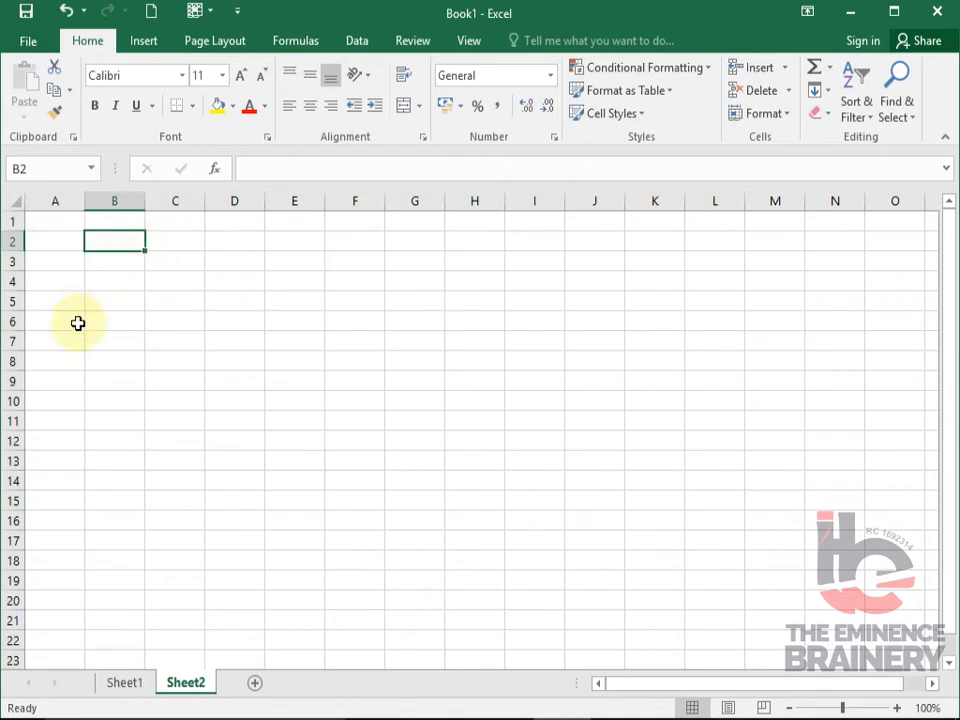
{"action": "left_click", "coordinate": [64, 222]}
{"action": "left_click", "coordinate": [102, 221]}
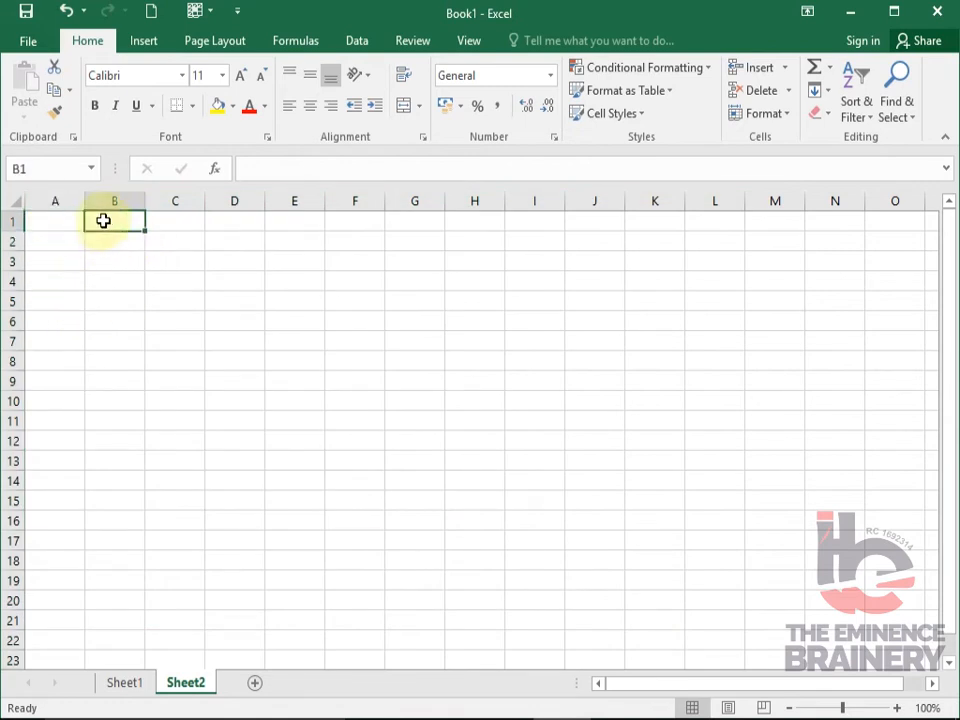
{"action": "left_click", "coordinate": [176, 219]}
{"action": "left_click", "coordinate": [236, 222]}
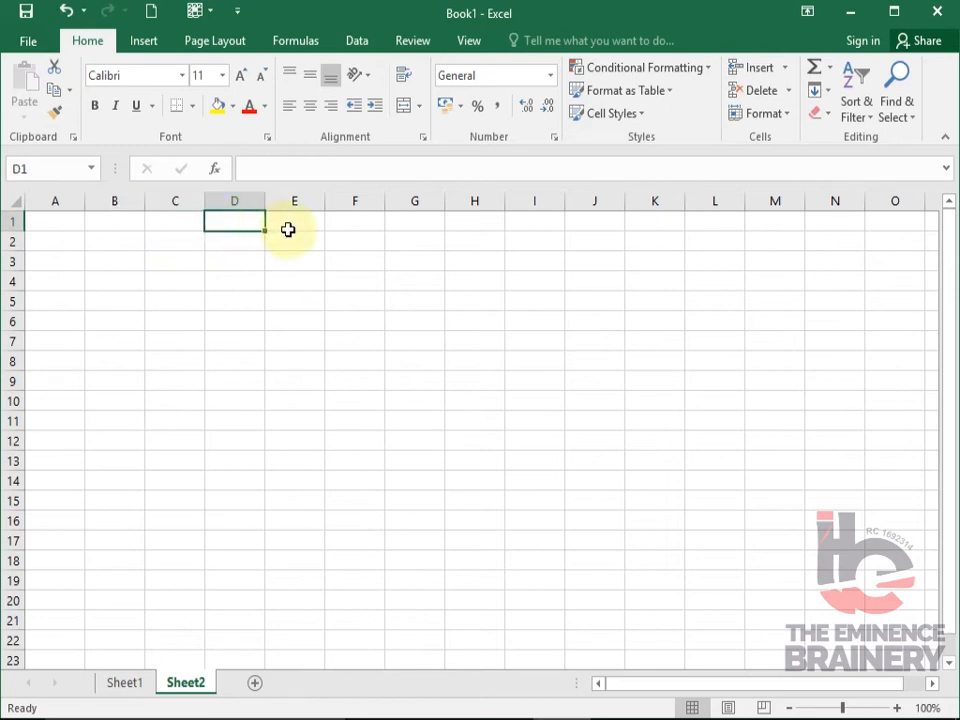
{"action": "left_click", "coordinate": [288, 230]}
{"action": "left_click", "coordinate": [348, 250]}
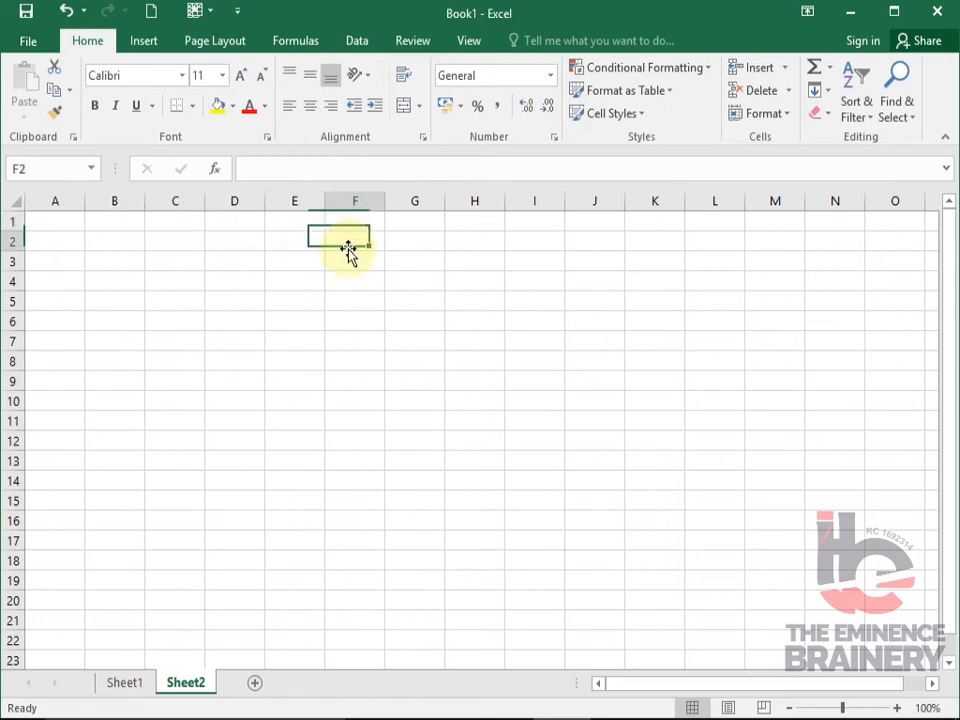
{"action": "left_click", "coordinate": [71, 236]}
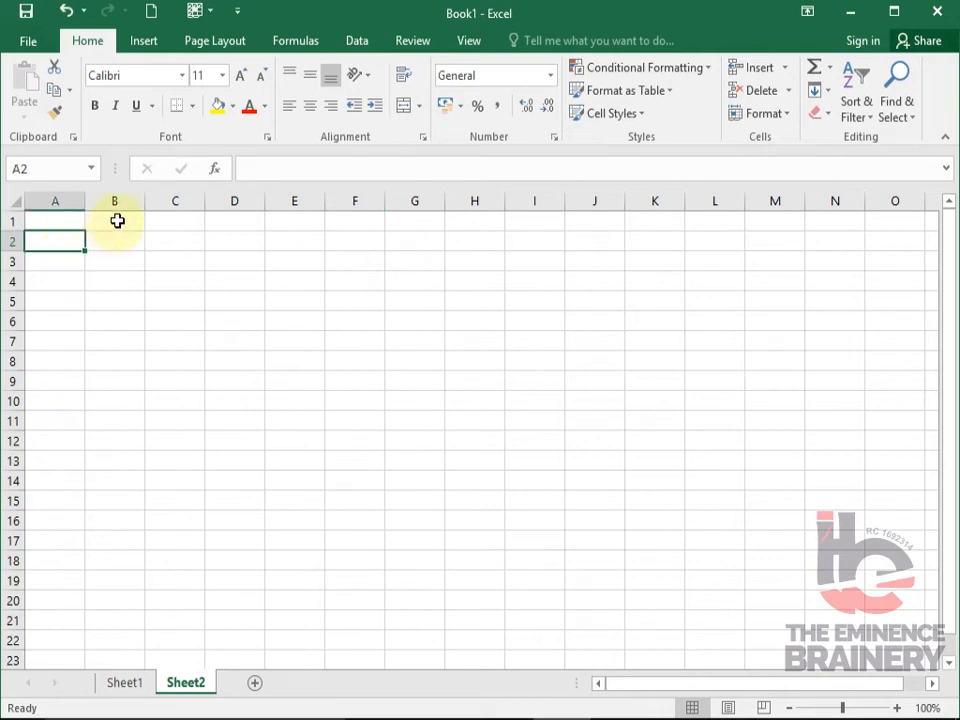
{"action": "left_click", "coordinate": [117, 221]}
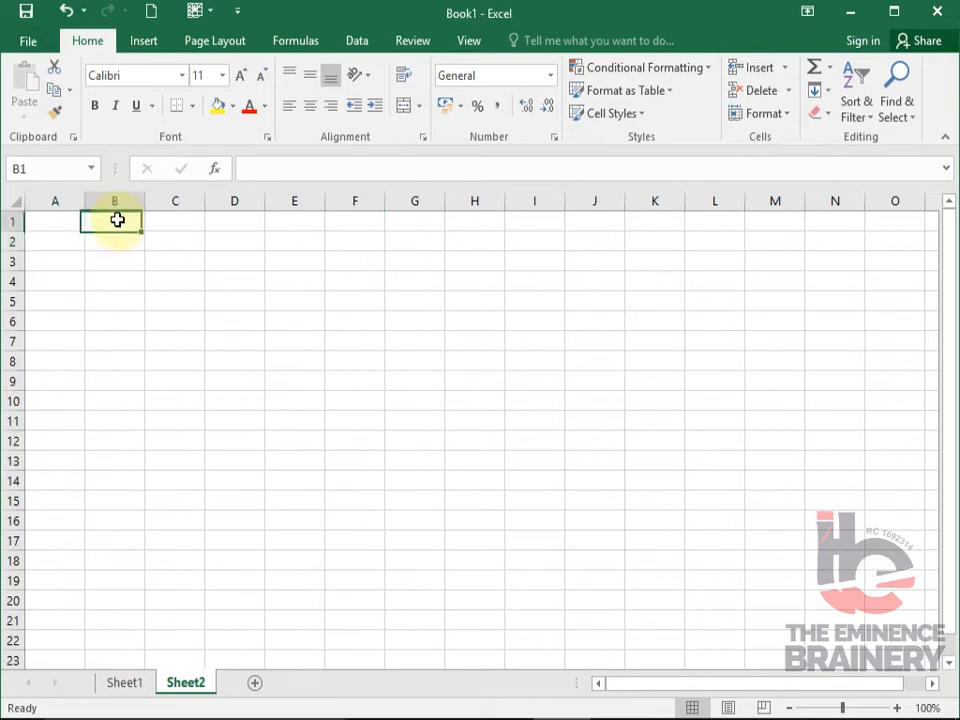
{"action": "left_click", "coordinate": [155, 377]}
{"action": "left_click", "coordinate": [293, 283]}
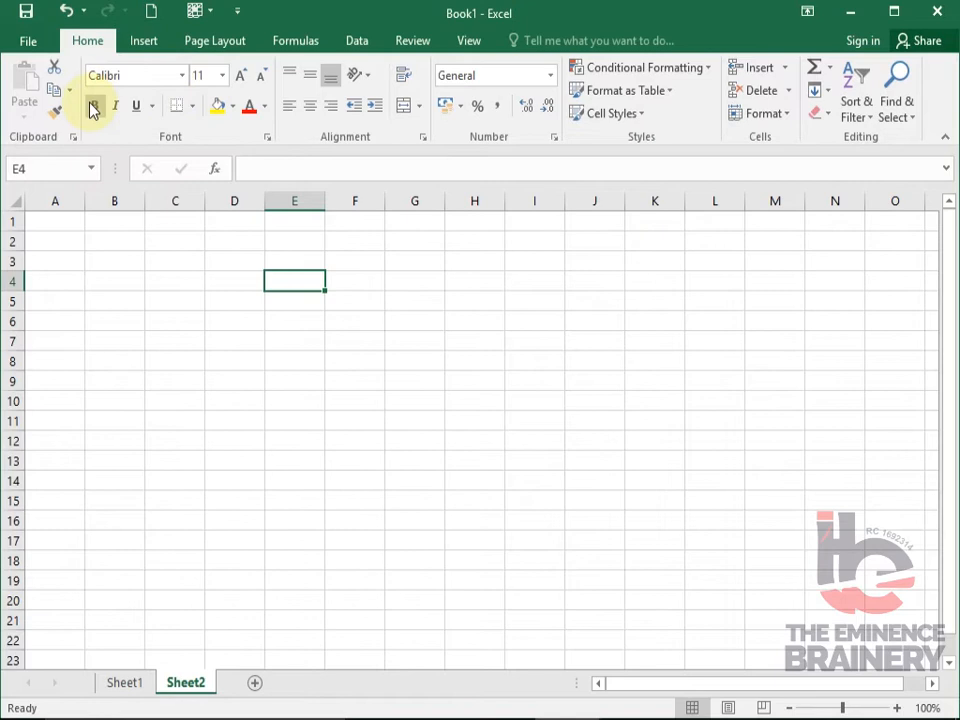
{"action": "left_click", "coordinate": [152, 106]}
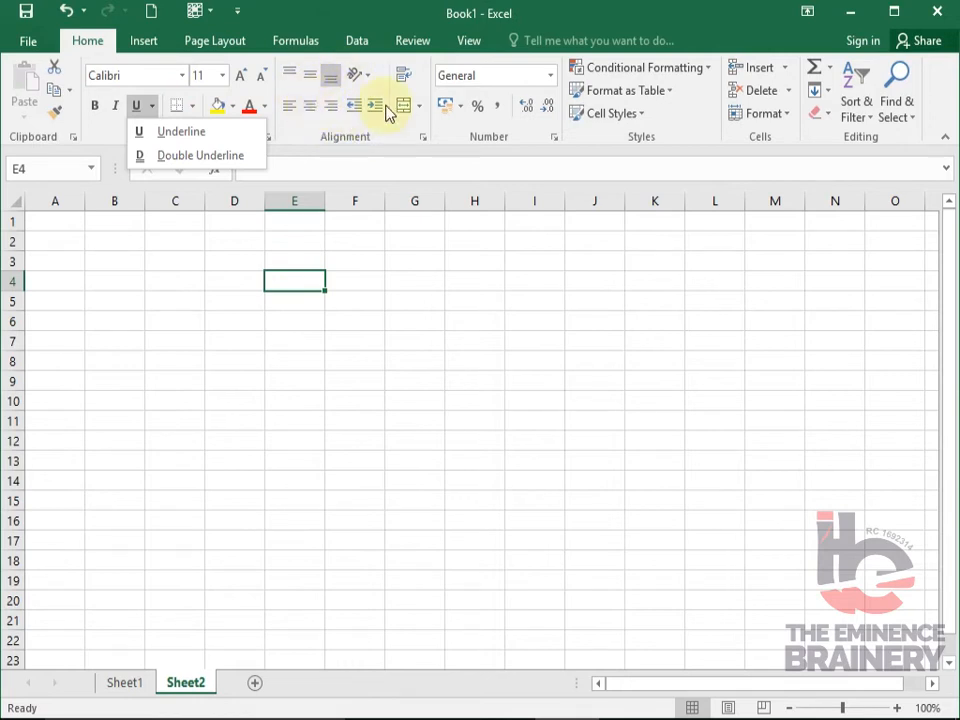
{"action": "left_click", "coordinate": [461, 106]}
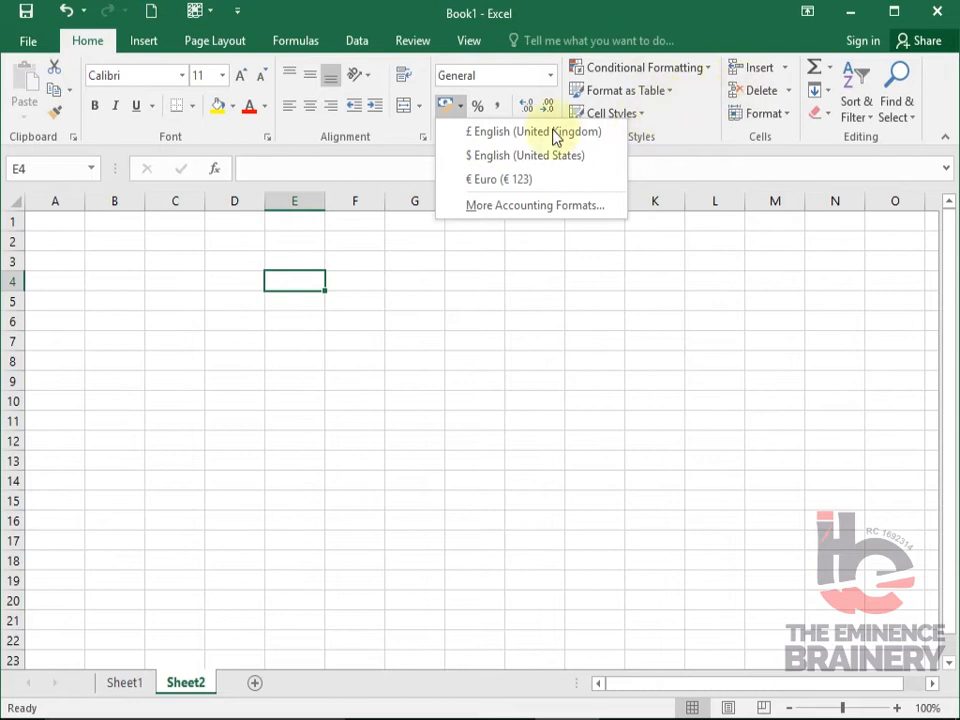
{"action": "left_click", "coordinate": [141, 46]}
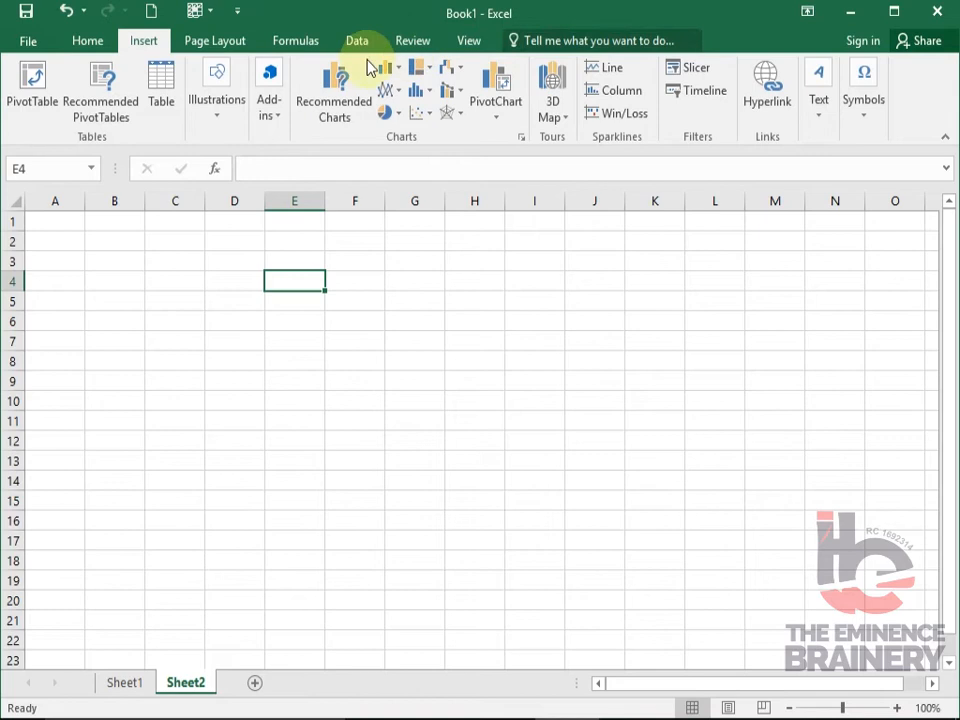
{"action": "left_click", "coordinate": [205, 45]}
{"action": "left_click", "coordinate": [86, 44]}
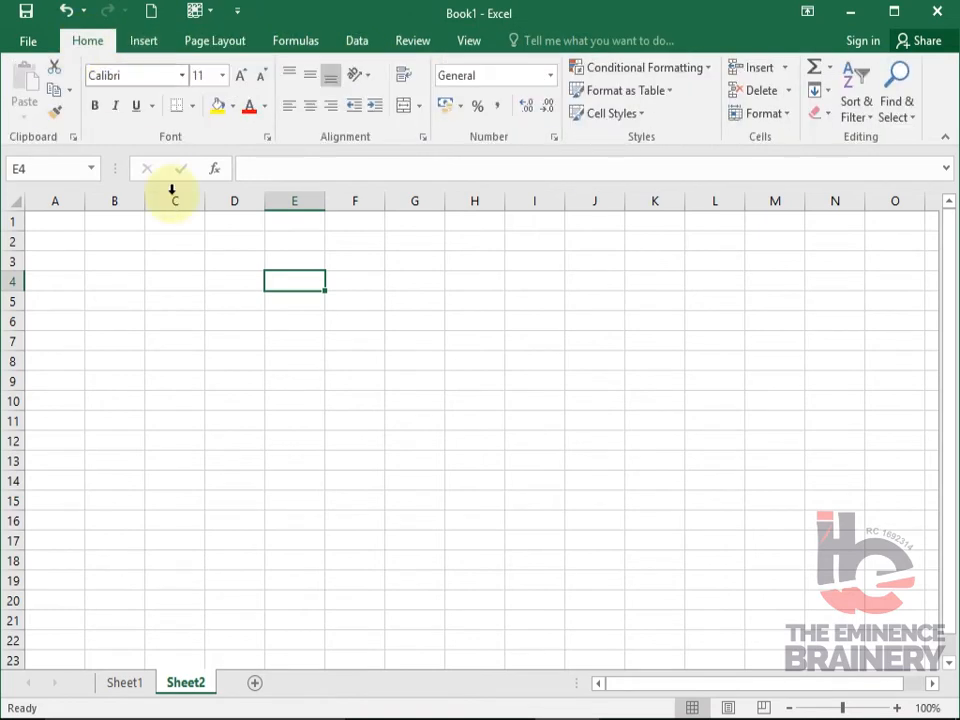
{"action": "left_click", "coordinate": [133, 294]}
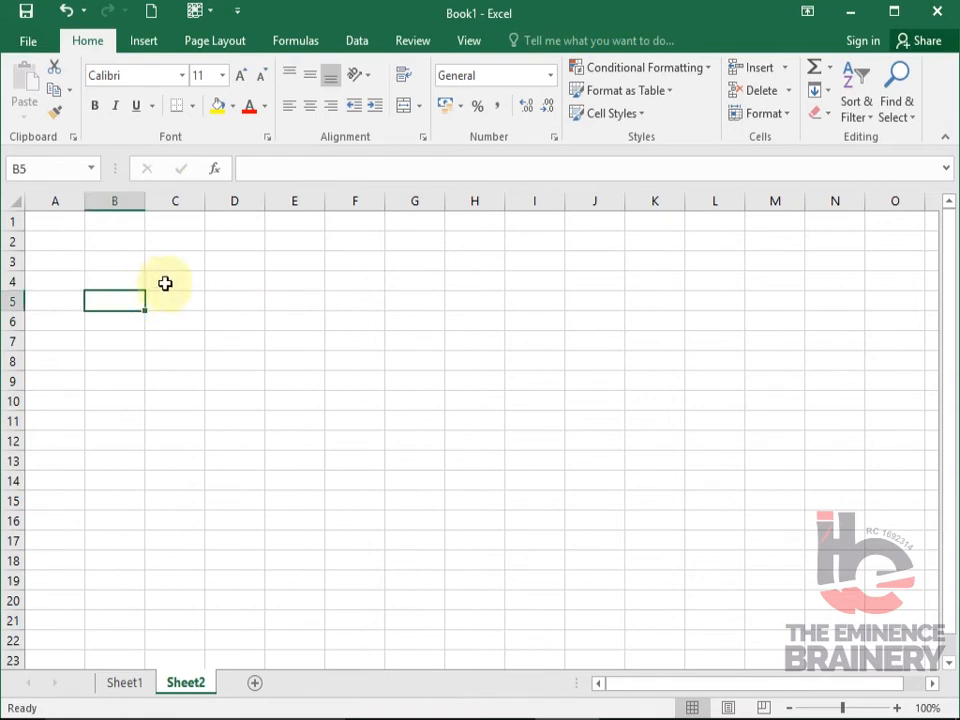
{"action": "left_click", "coordinate": [175, 283]}
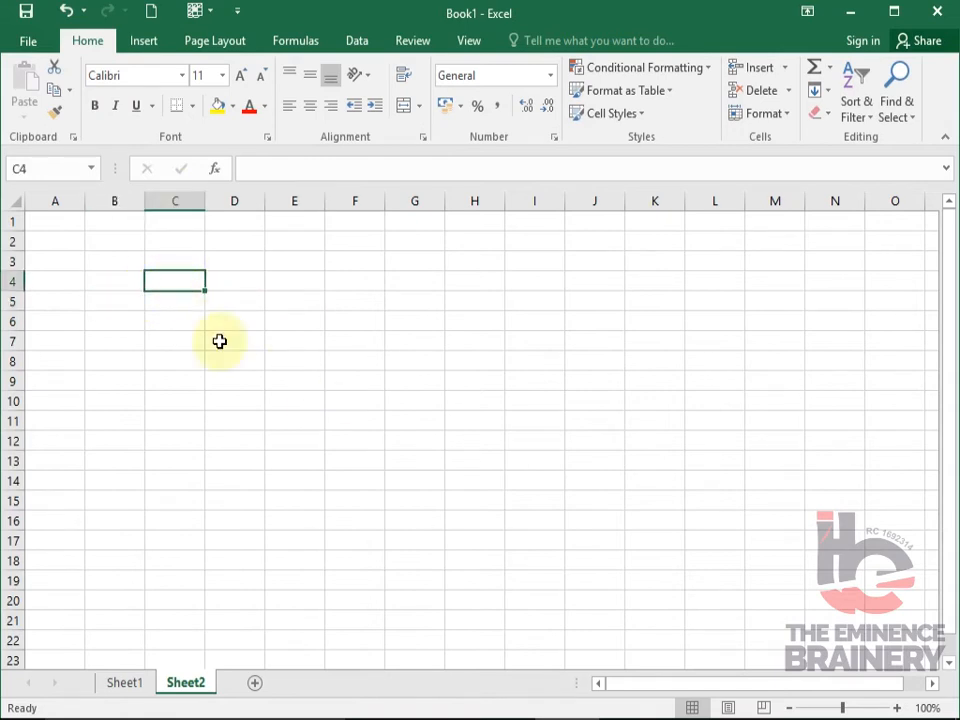
{"action": "left_click_drag", "start_coordinate": [147, 281], "coordinate": [178, 285]}
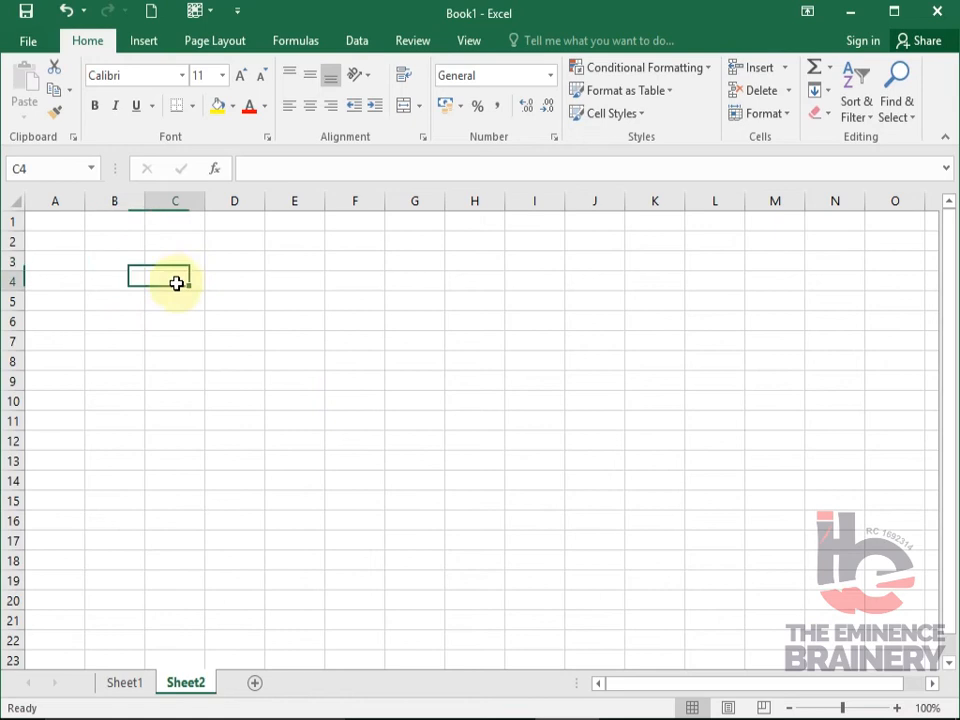
{"action": "left_click", "coordinate": [125, 277]}
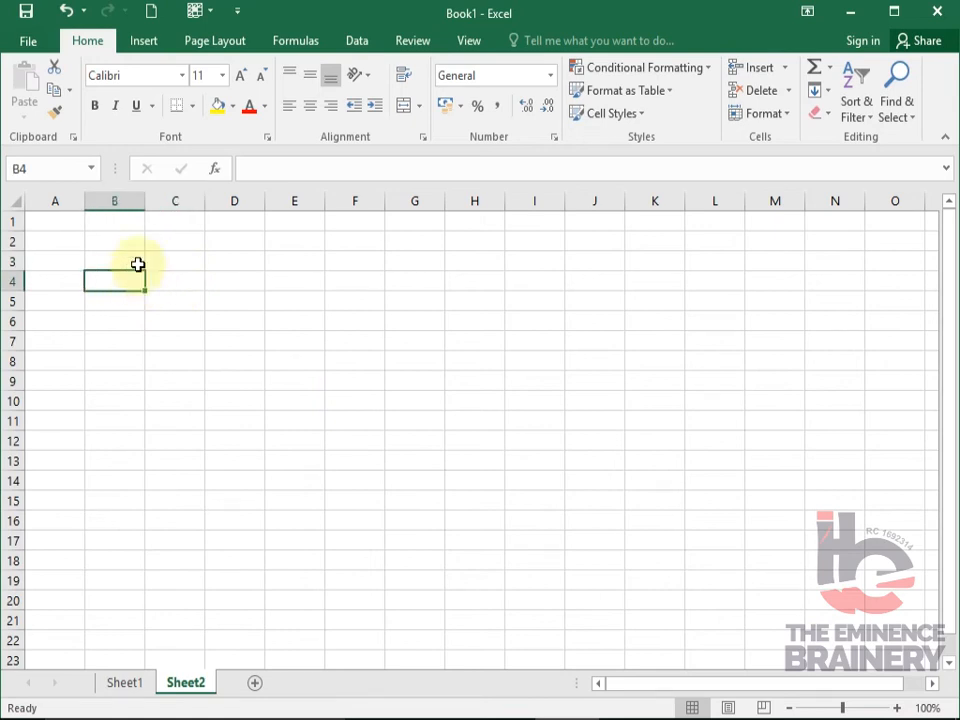
{"action": "left_click", "coordinate": [166, 264]}
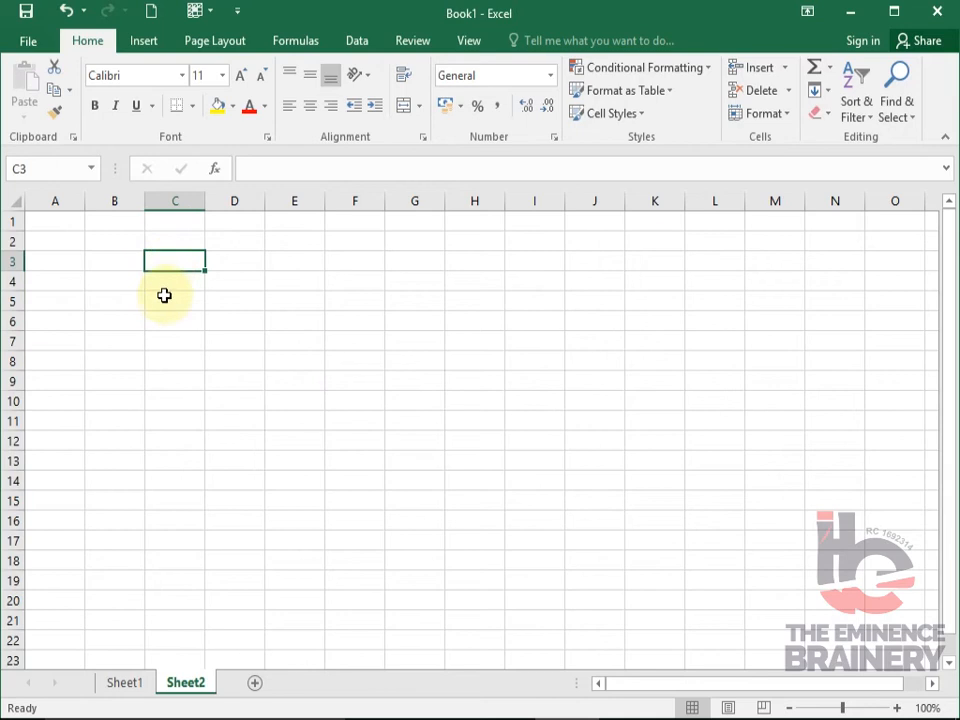
{"action": "left_click", "coordinate": [162, 280]}
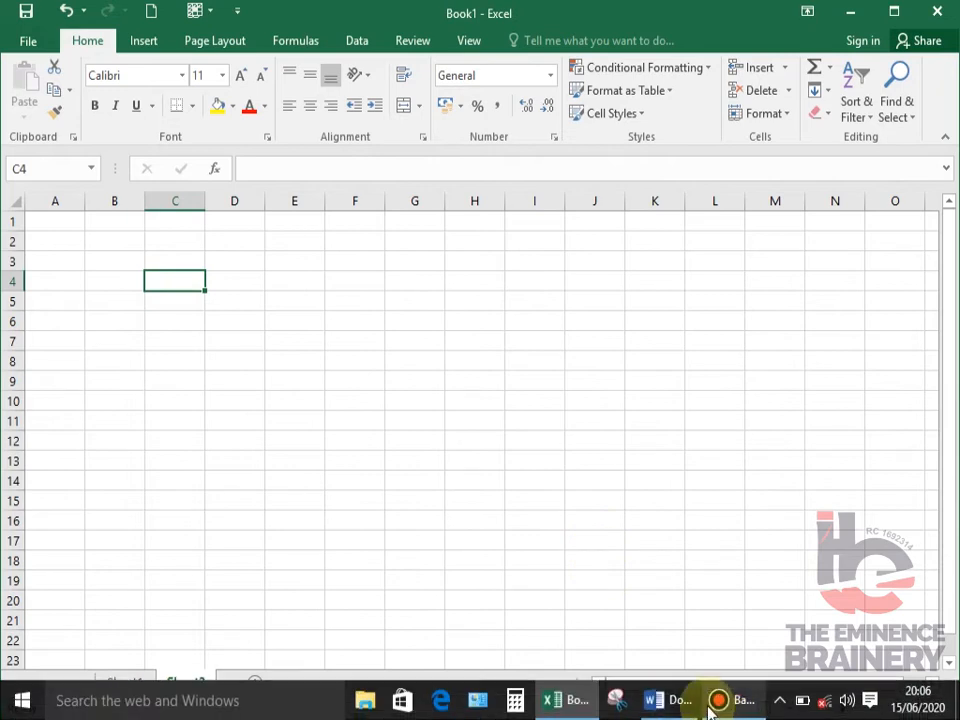
{"action": "left_click", "coordinate": [710, 704]}
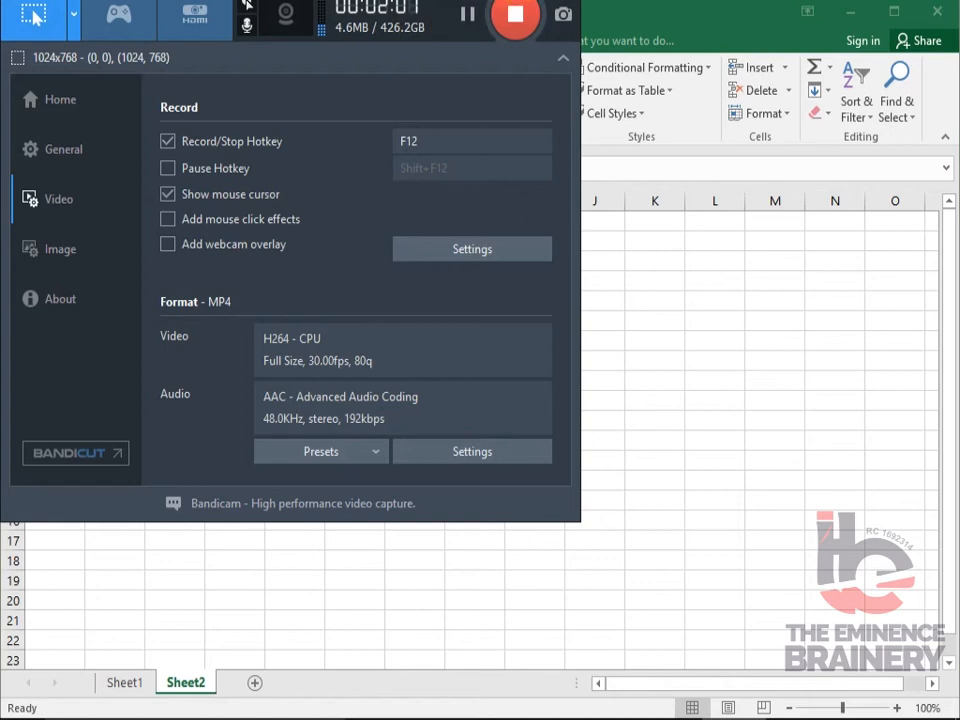
{"action": "left_click", "coordinate": [534, 1]}
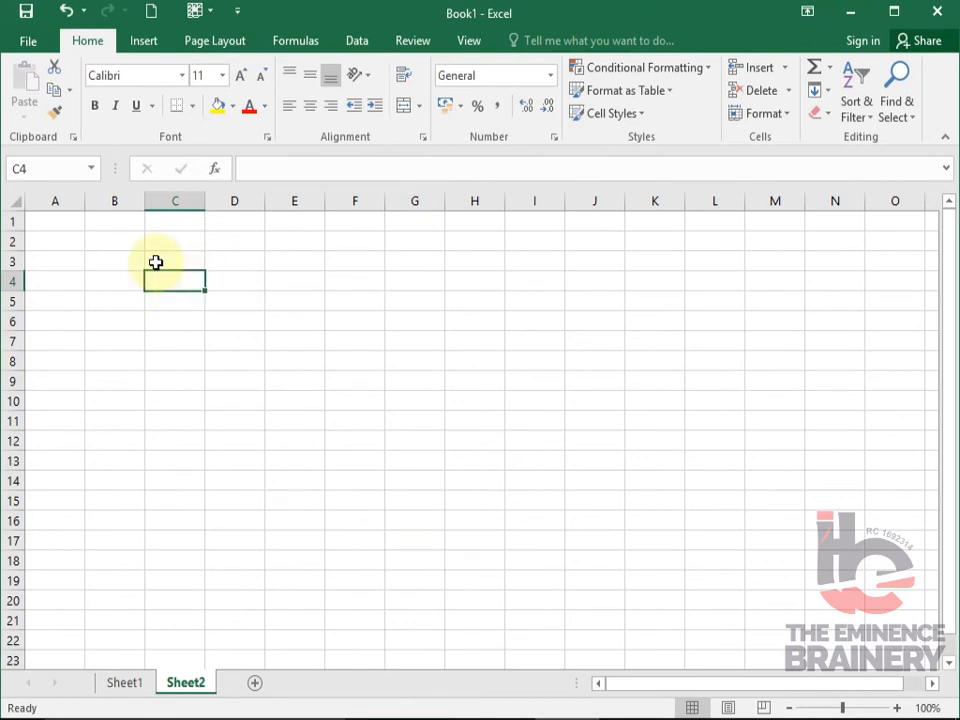
- Enter the heading "Inventory Items" in cell C4
{"action": "type", "text": "iNVENTORy Items"}
{"action": "key", "text": "Return"}
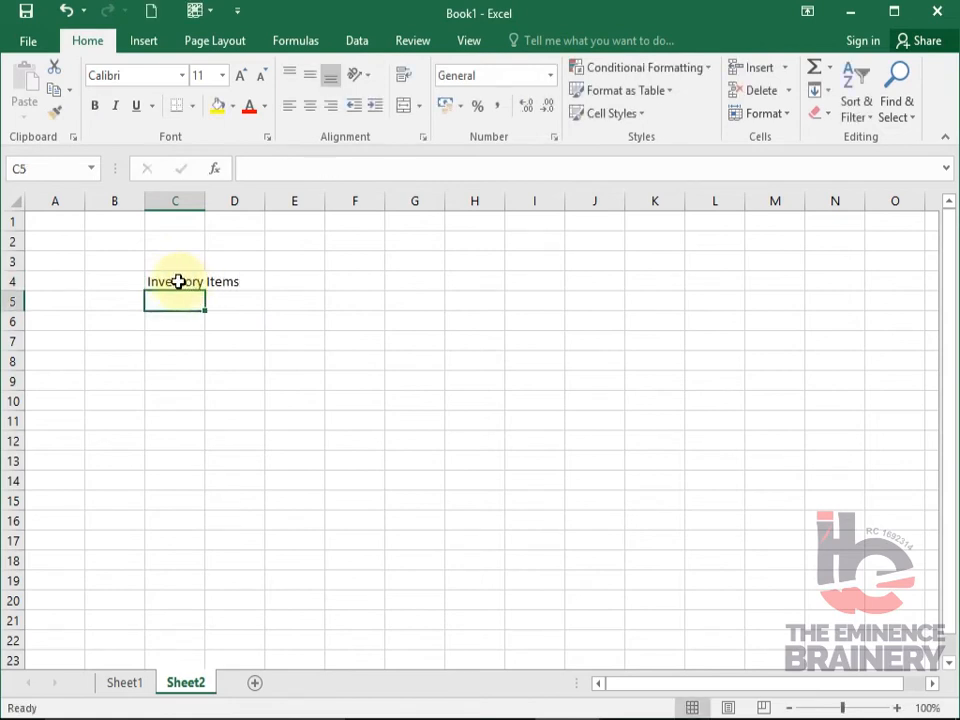
- Widen column C so the "Inventory Items" heading fits inside its own cell
{"action": "left_click", "coordinate": [165, 282]}
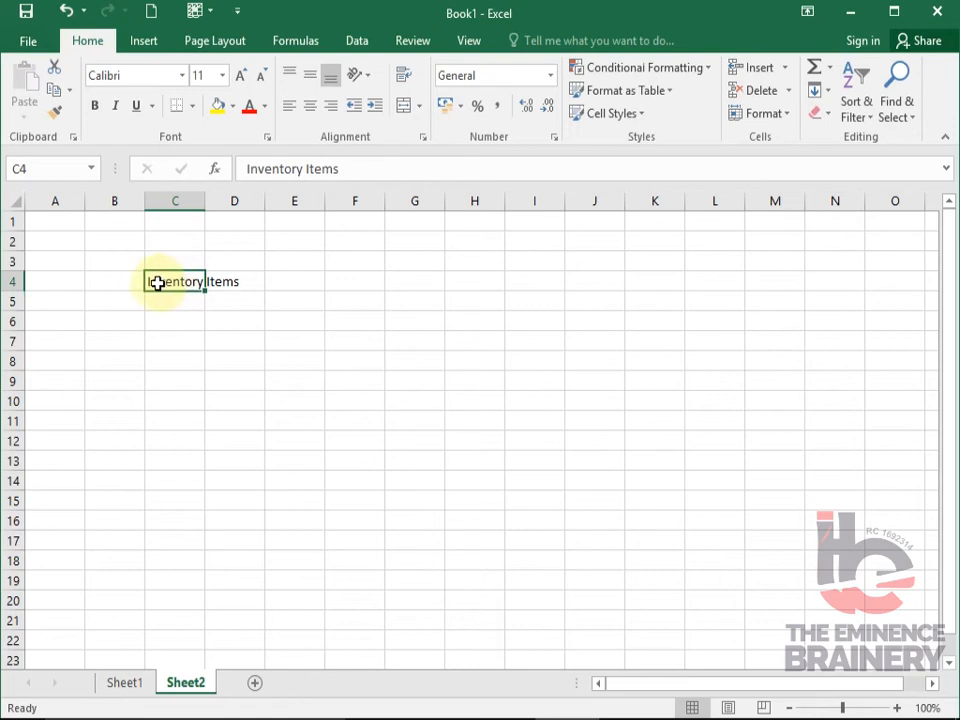
{"action": "left_click", "coordinate": [241, 281]}
{"action": "left_click", "coordinate": [156, 281]}
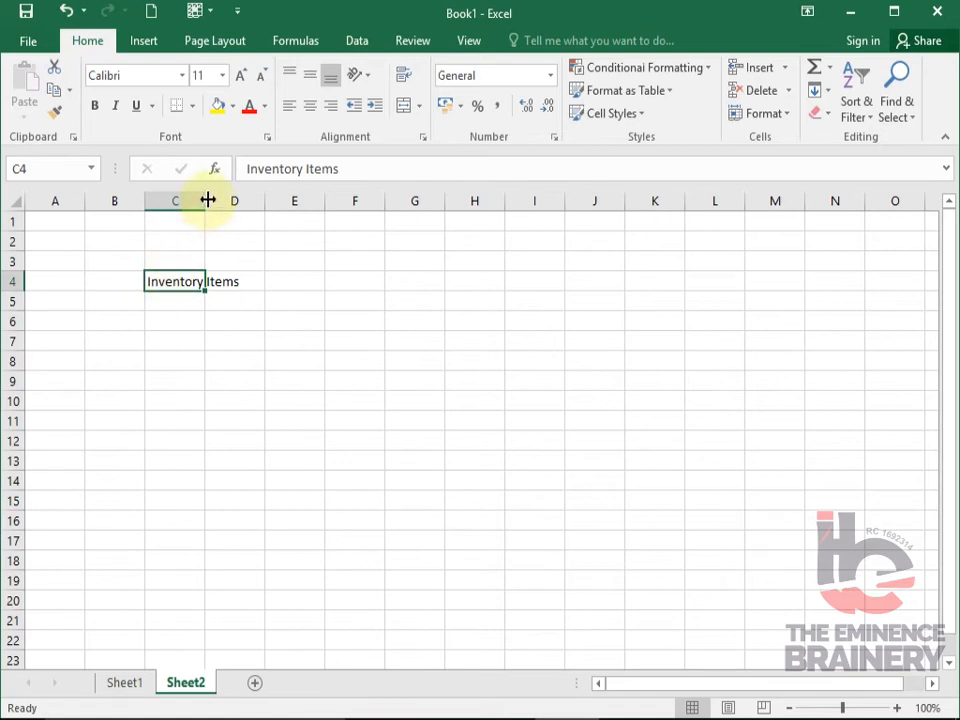
{"action": "left_click_drag", "start_coordinate": [203, 200], "coordinate": [241, 208]}
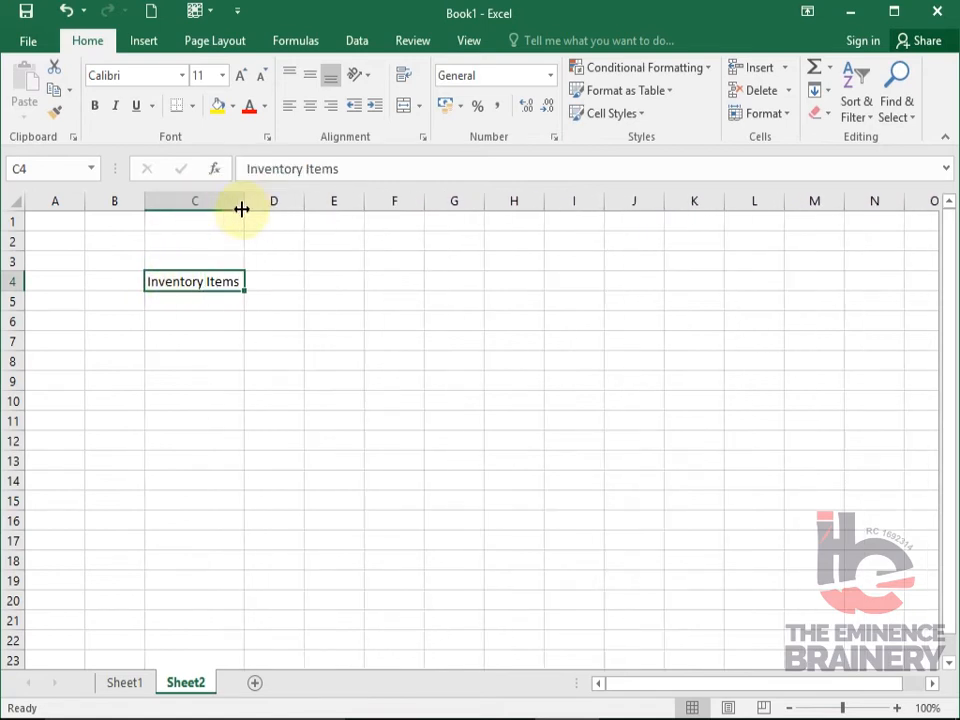
{"action": "left_click", "coordinate": [204, 305]}
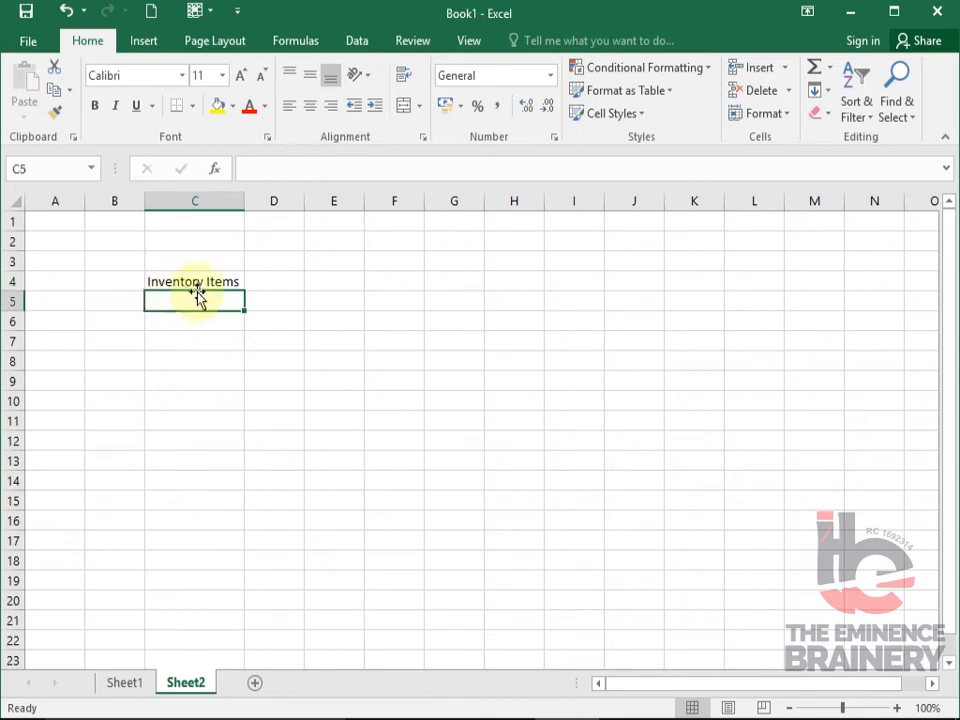
{"action": "left_click", "coordinate": [219, 279]}
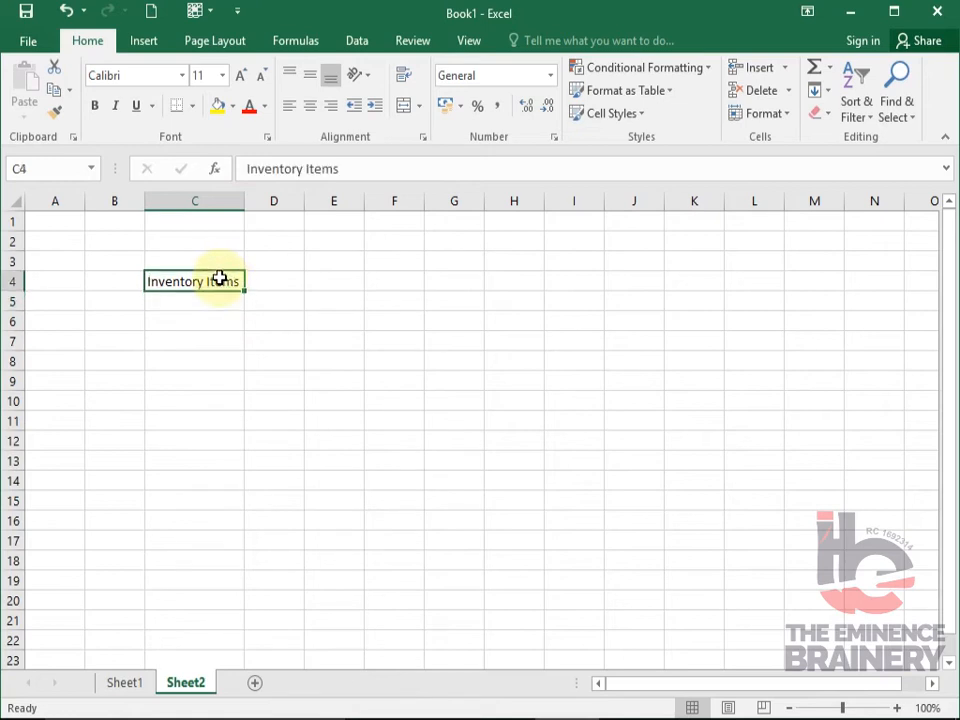
- Enter the heading "S/N" in B4 with the serial numbers 1 and 2 in B5 and B6
{"action": "left_click", "coordinate": [115, 282]}
{"action": "type", "text": "S"}
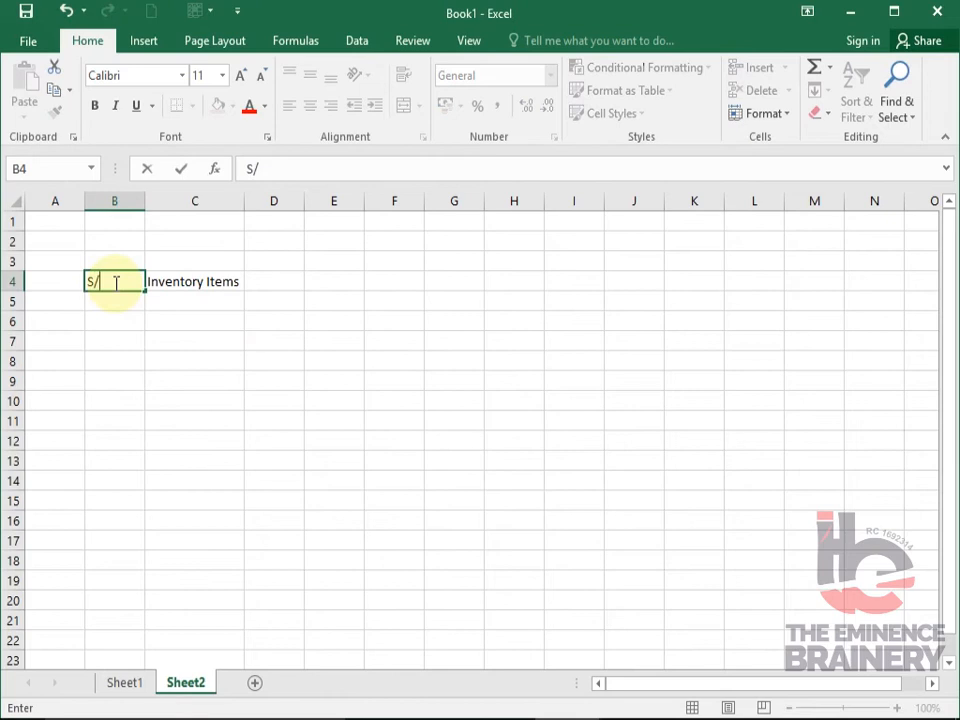
{"action": "type", "text": "/N"}
{"action": "key", "text": "Return"}
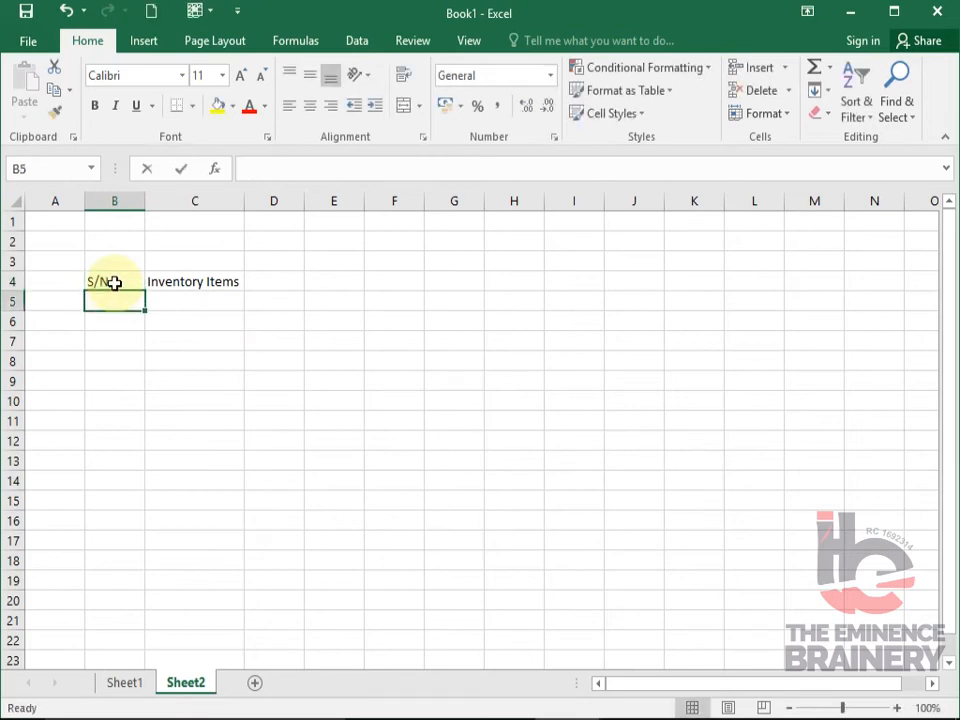
{"action": "type", "text": "1"}
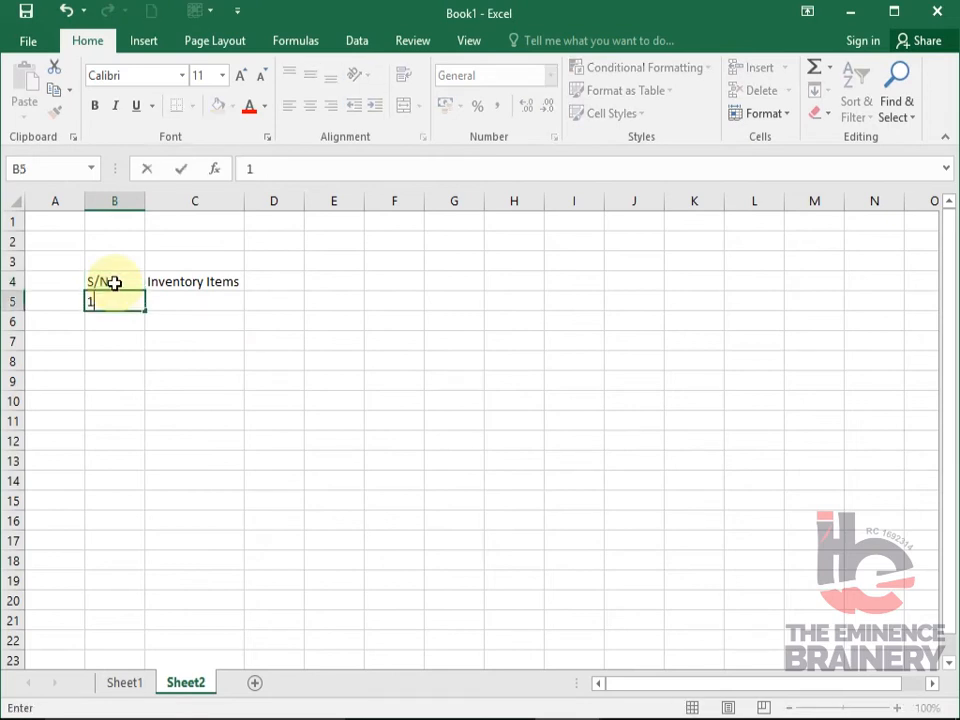
{"action": "key", "text": "Return"}
{"action": "type", "text": "2"}
{"action": "key", "text": "Return"}
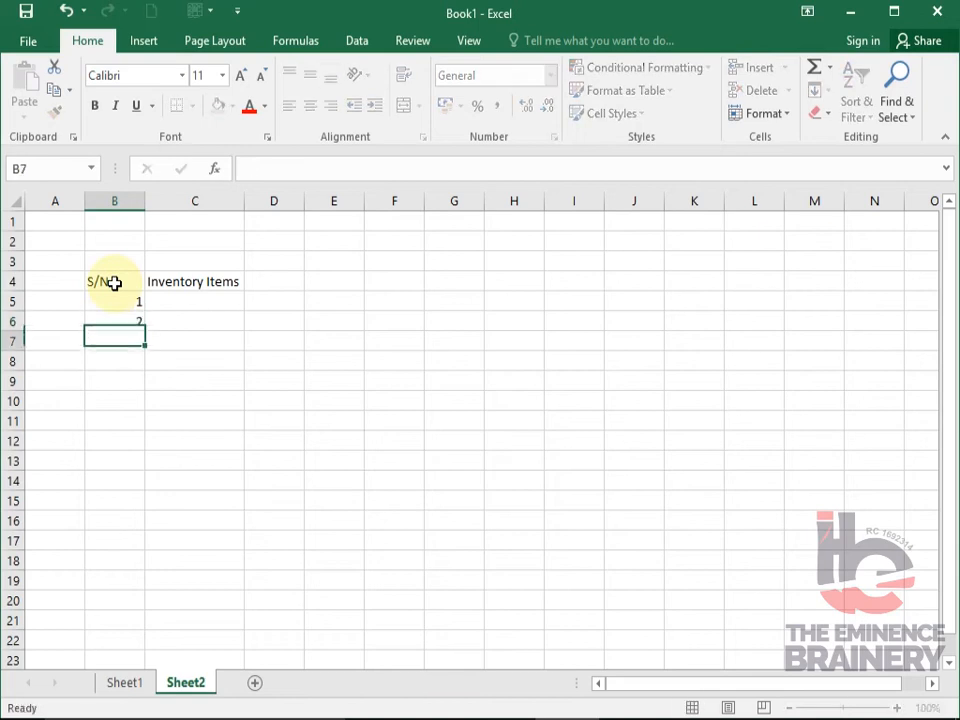
- Extend the serial number series from B5:B6 down to 10 in B14 and narrow column B to fit its contents
{"action": "left_click_drag", "start_coordinate": [118, 300], "coordinate": [122, 321]}
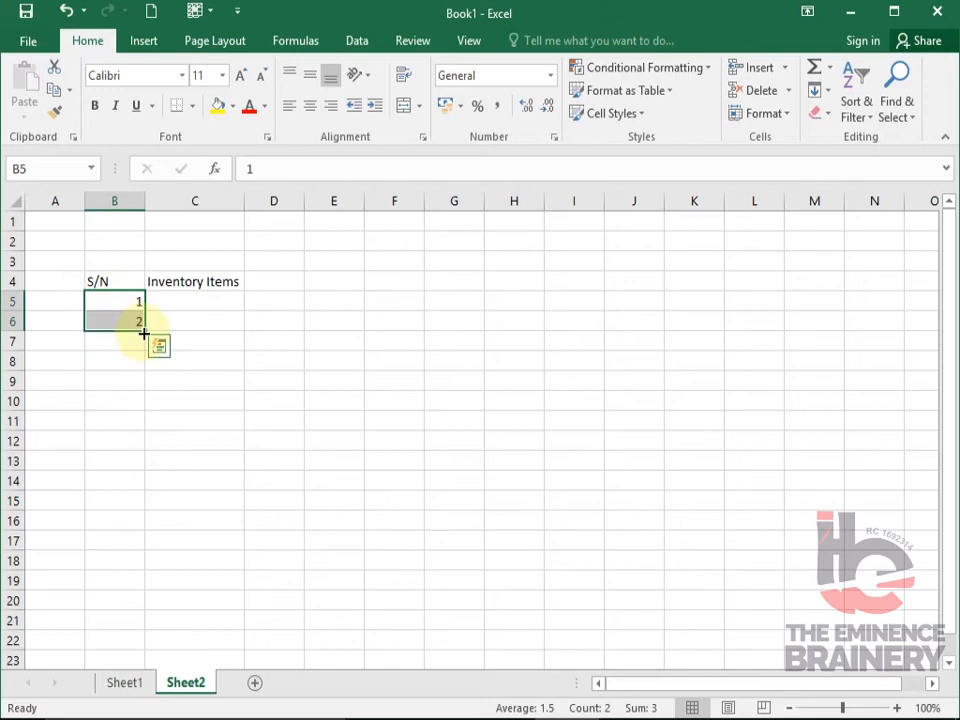
{"action": "left_click", "coordinate": [113, 300]}
{"action": "left_click_drag", "start_coordinate": [113, 300], "coordinate": [113, 322]}
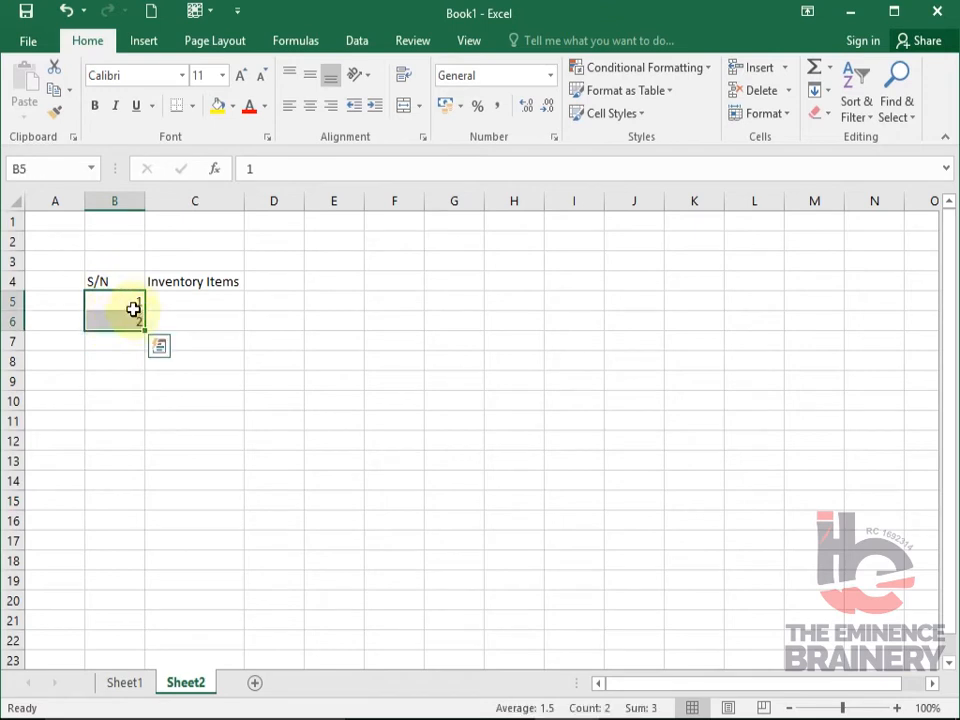
{"action": "left_click_drag", "start_coordinate": [146, 331], "coordinate": [144, 489]}
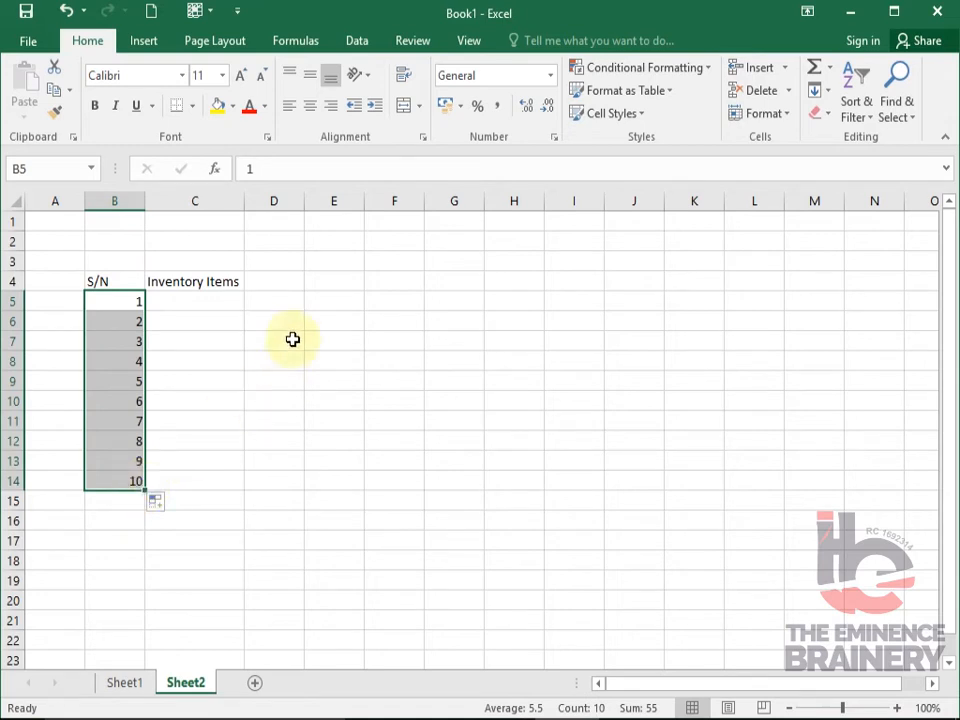
{"action": "left_click", "coordinate": [202, 304]}
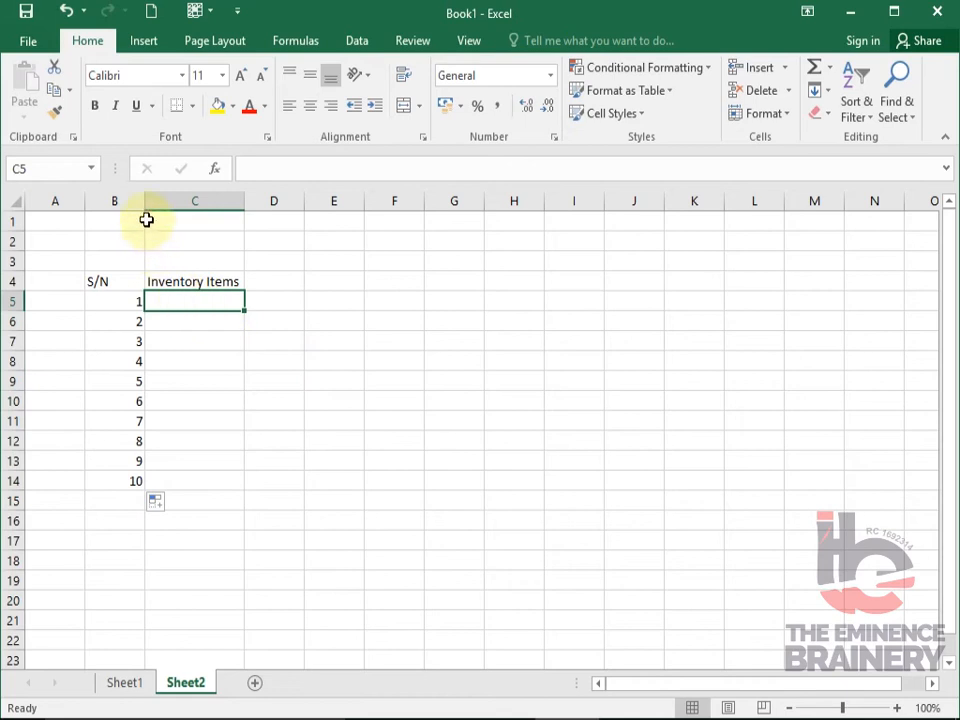
{"action": "left_click_drag", "start_coordinate": [143, 200], "coordinate": [117, 200]}
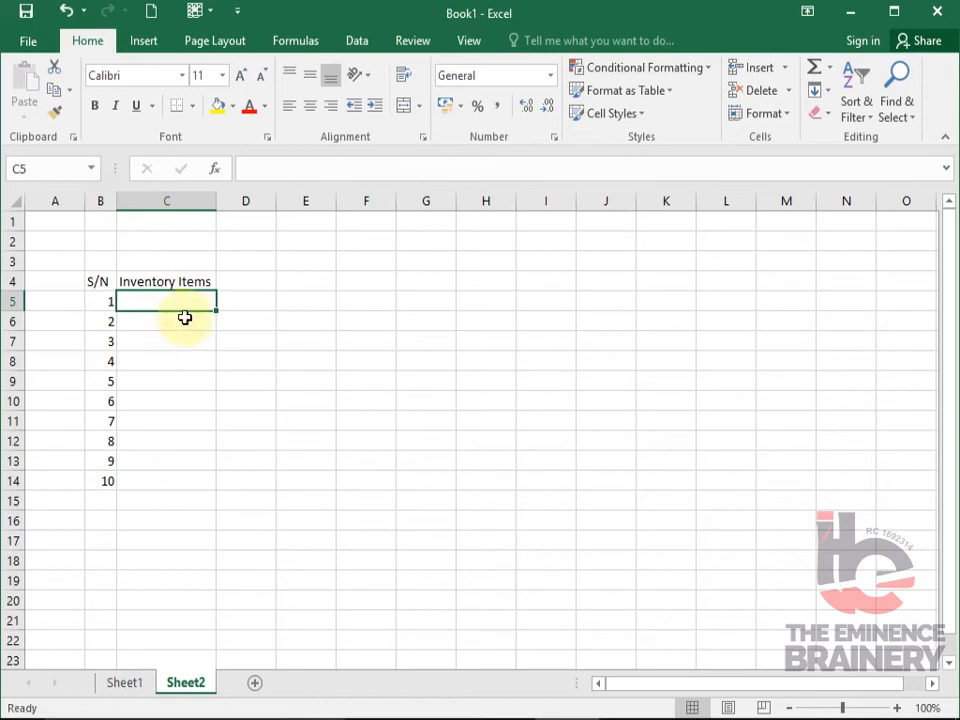
{"action": "left_click", "coordinate": [183, 336]}
{"action": "left_click", "coordinate": [178, 295]}
{"action": "type", "text": "Wine"}
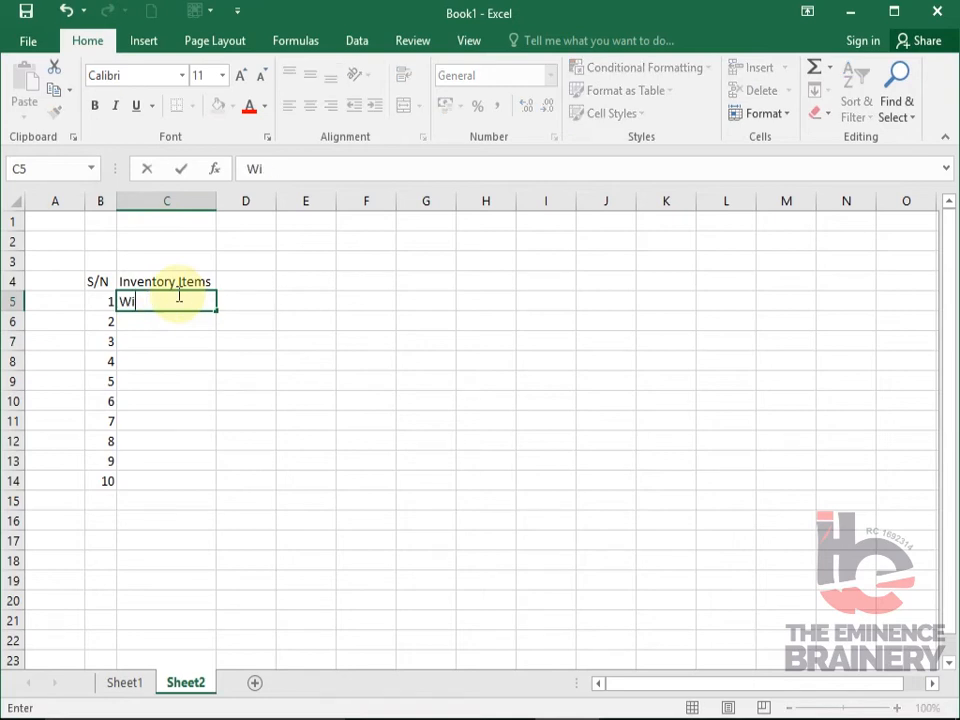
{"action": "key", "text": "Up"}
- Enter the first three inventory items in C5:C7: Veleta, Chivita and Maltina
{"action": "left_click", "coordinate": [179, 296]}
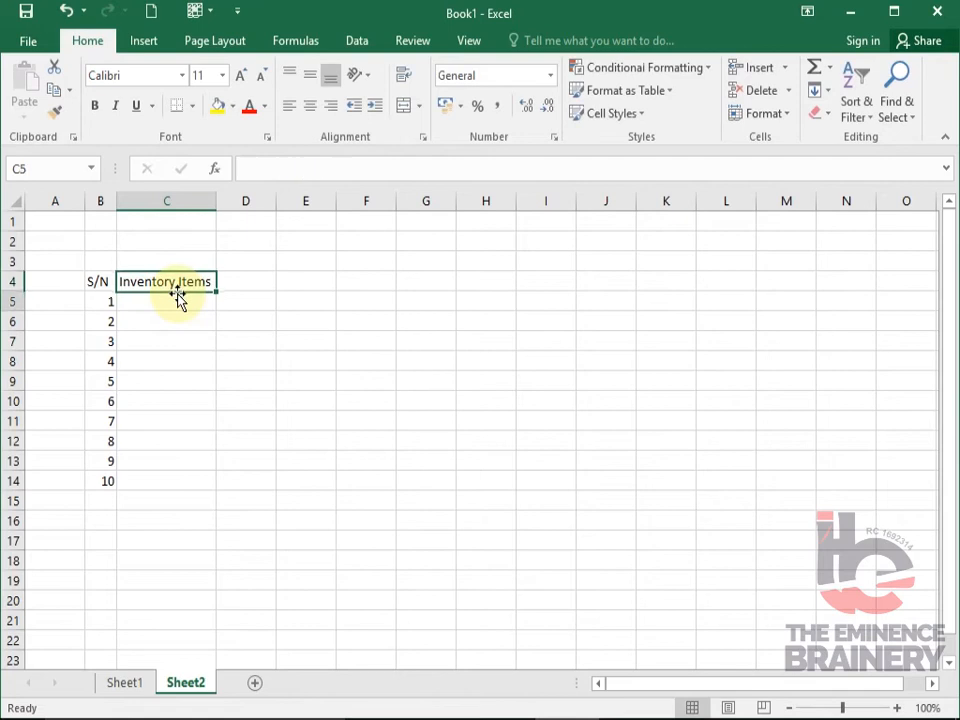
{"action": "type", "text": "Veleta"}
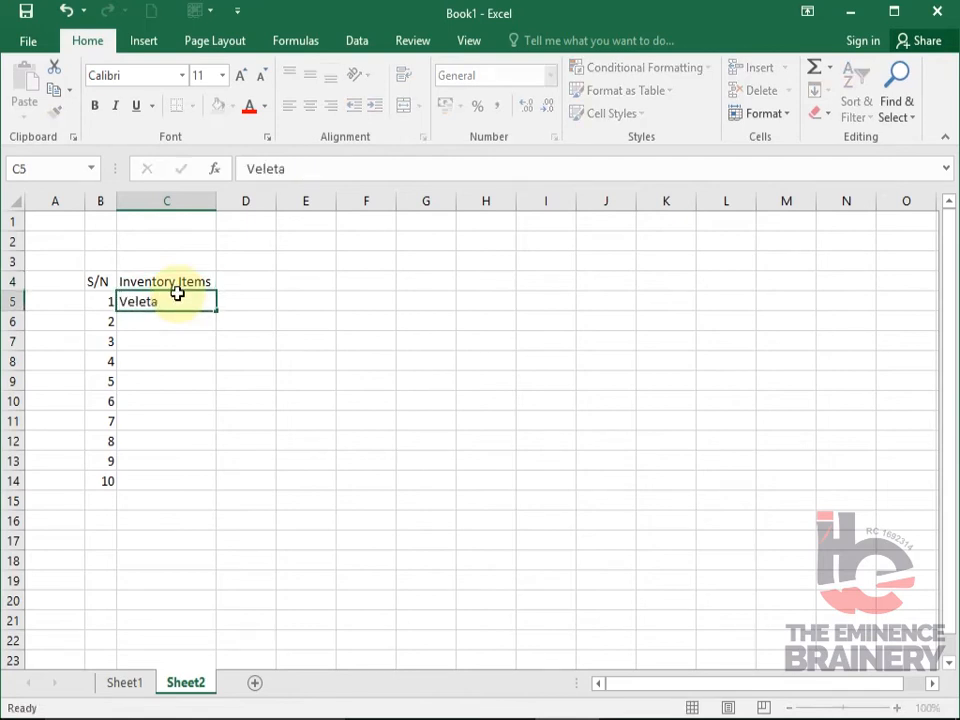
{"action": "key", "text": "Return"}
{"action": "type", "text": "C"}
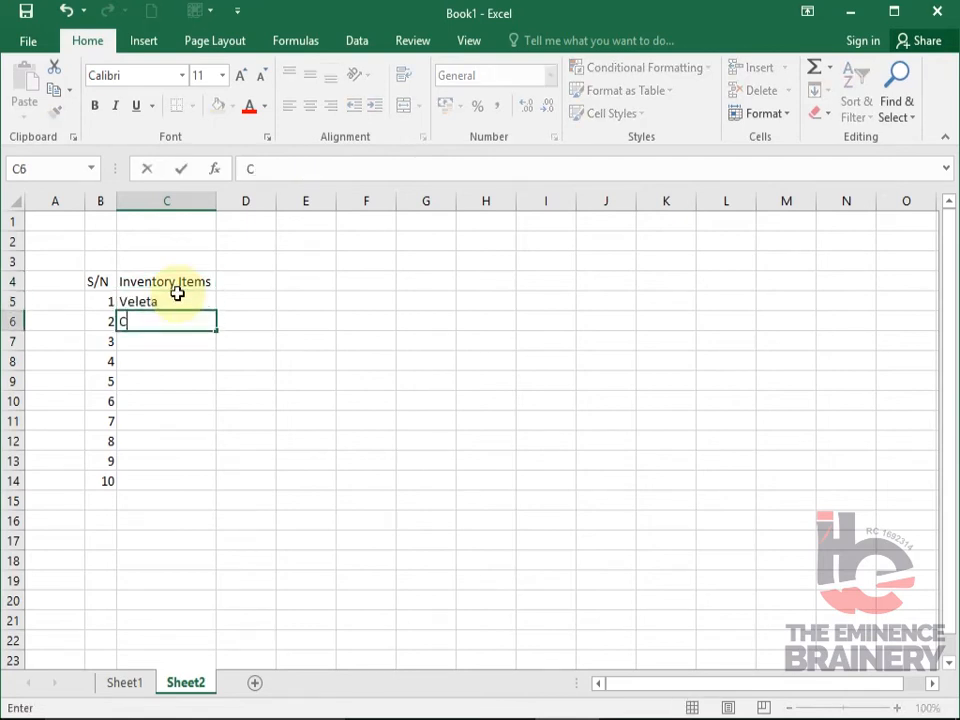
{"action": "type", "text": "hivita"}
{"action": "key", "text": "Return"}
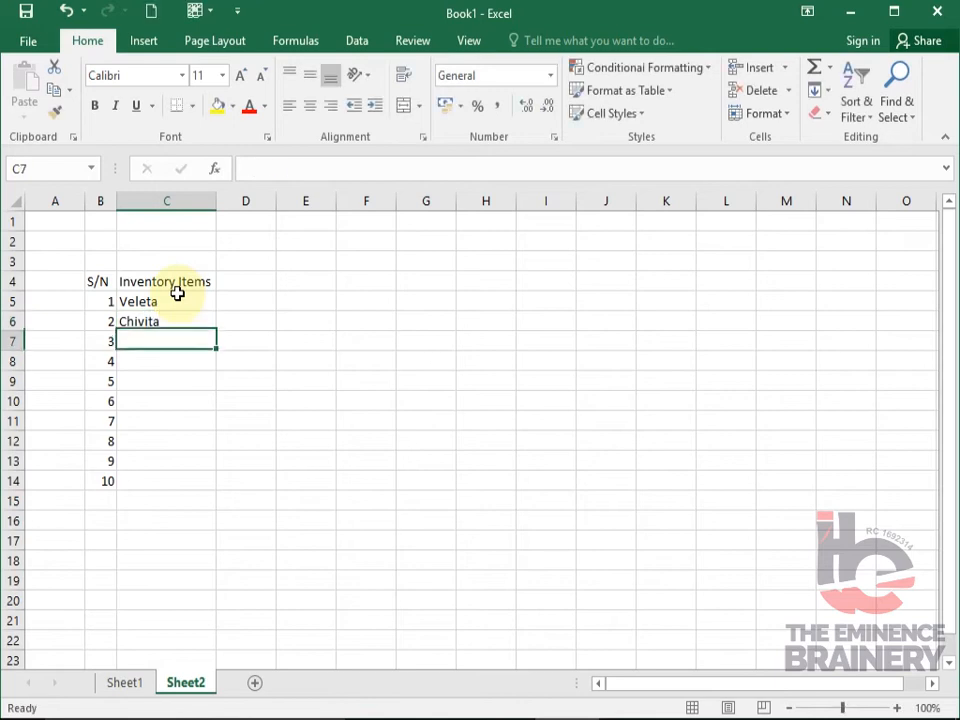
{"action": "type", "text": "Maltina"}
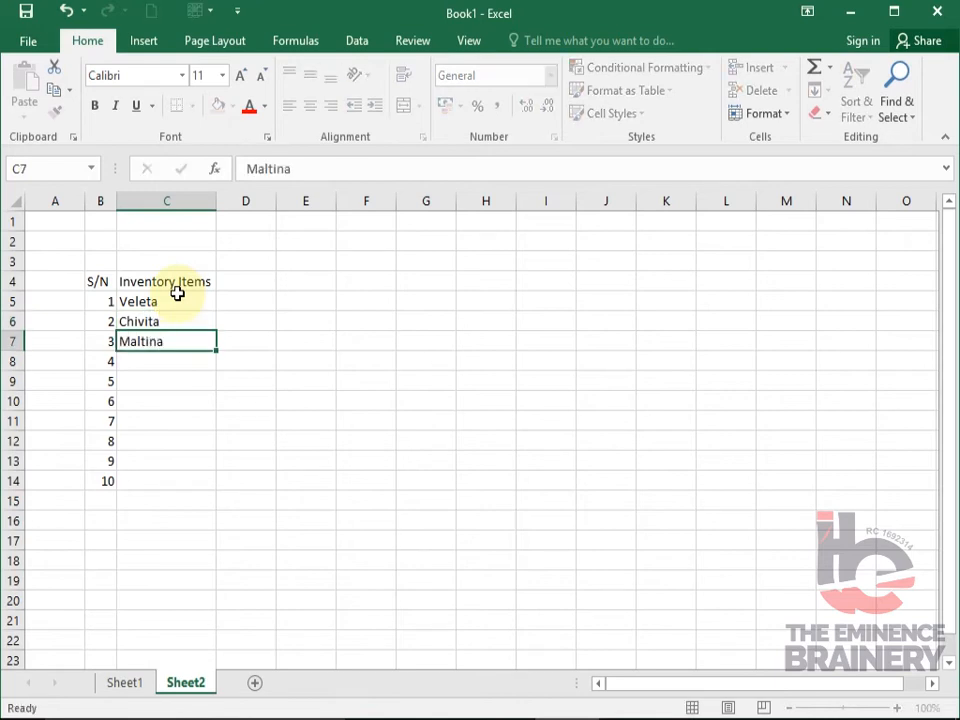
{"action": "key", "text": "Return"}
- Enter the items "Malta Guiness" in C8 and "Coke" in C9
{"action": "type", "text": "M"}
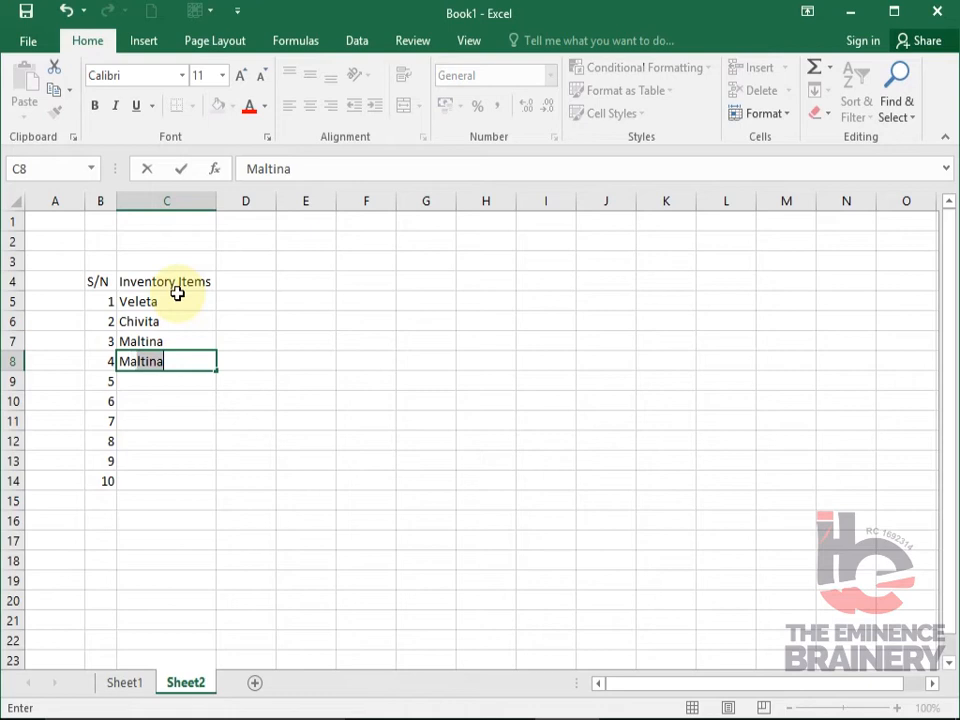
{"action": "type", "text": "at"}
{"action": "key", "text": "BackSpace"}
{"action": "type", "text": "lta Guiness"}
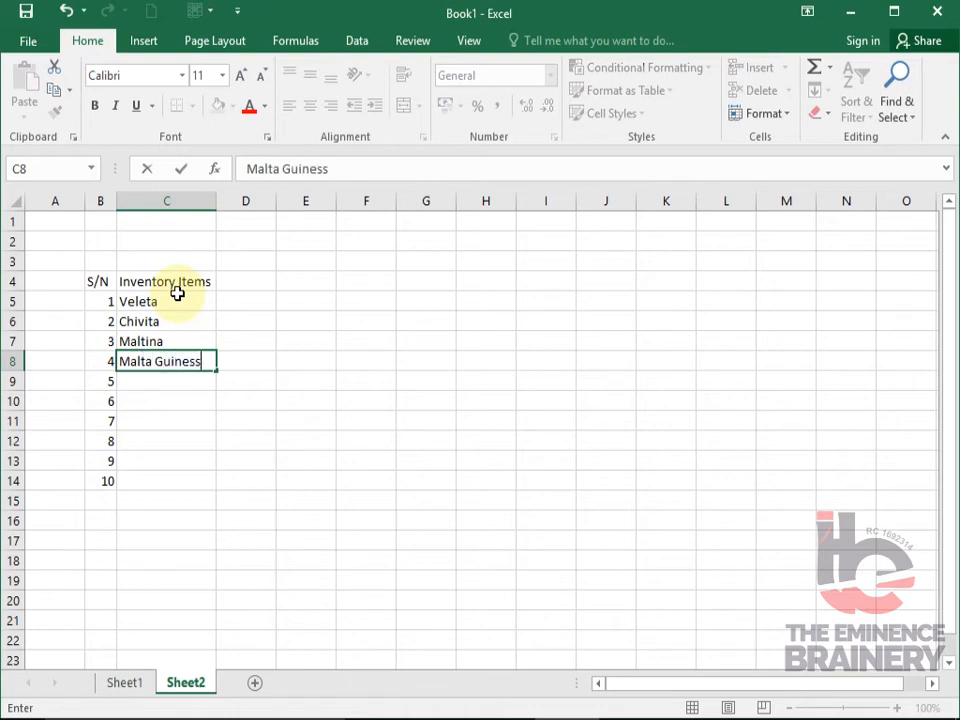
{"action": "key", "text": "Return"}
{"action": "type", "text": "Coke"}
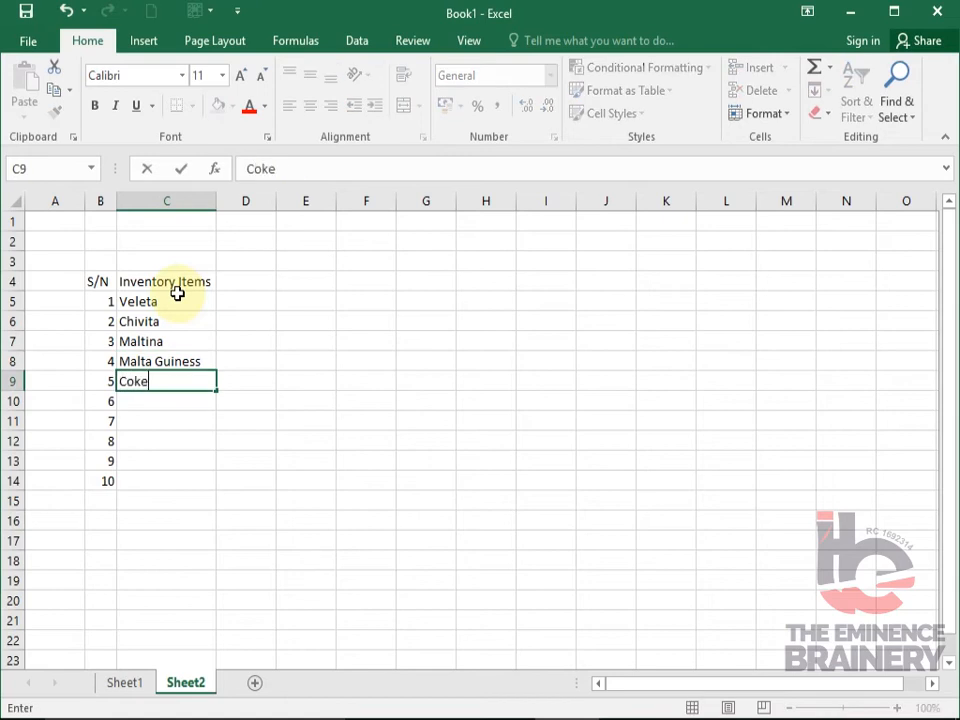
{"action": "key", "text": "Return"}
- Continue the inventory item list in C10:C12 with Seven Up, Trophy and Goldberg
{"action": "type", "text": "Seven Up"}
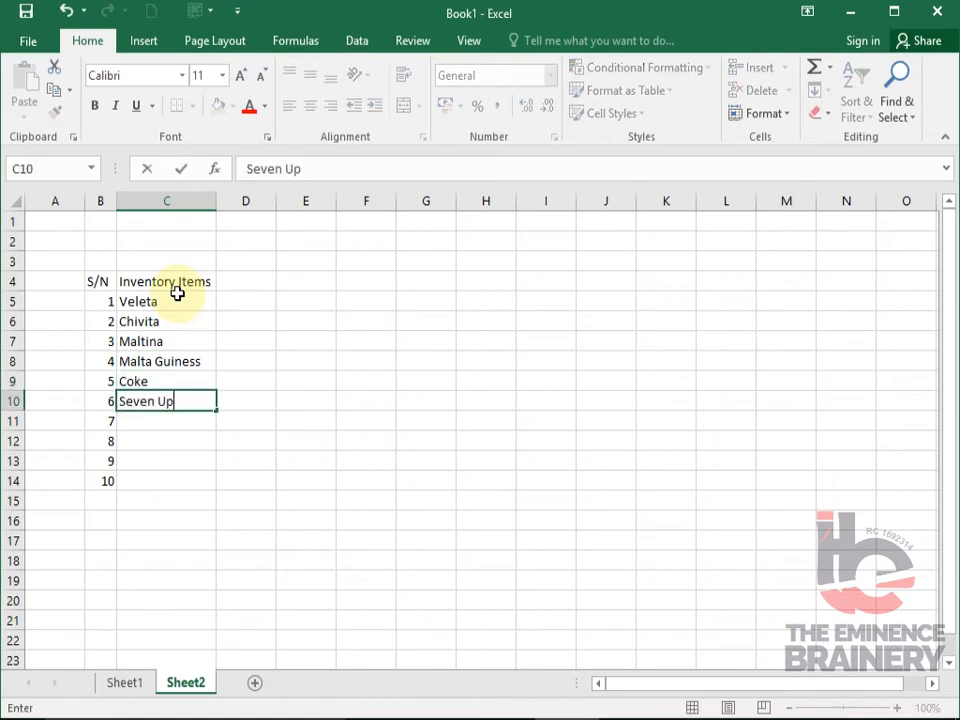
{"action": "key", "text": "Return"}
{"action": "type", "text": "Trophy"}
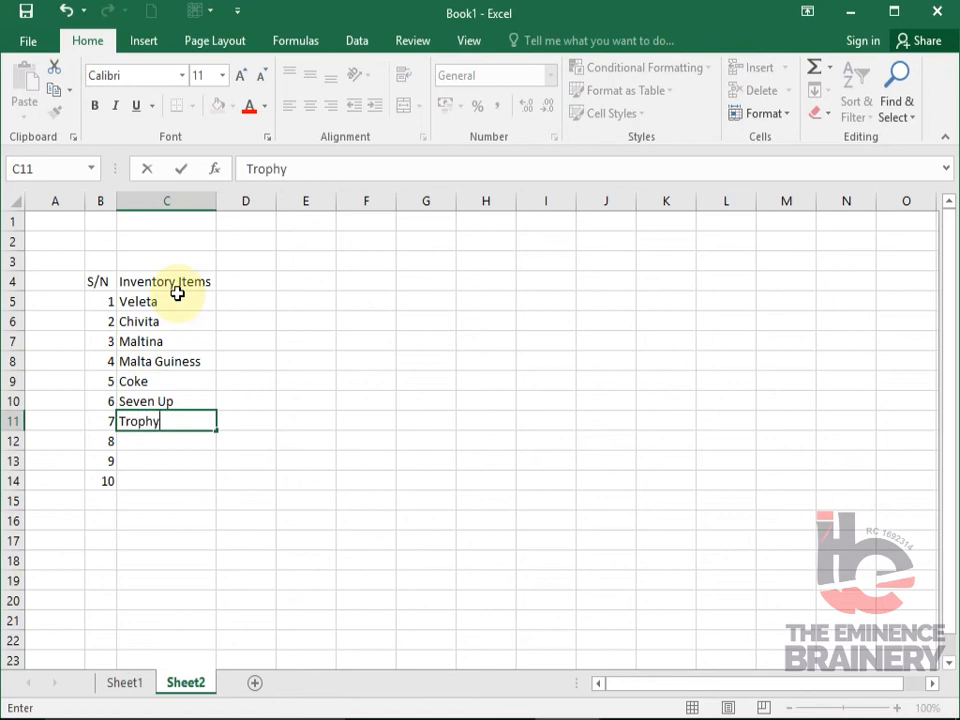
{"action": "key", "text": "Return"}
{"action": "type", "text": "Goldberg"}
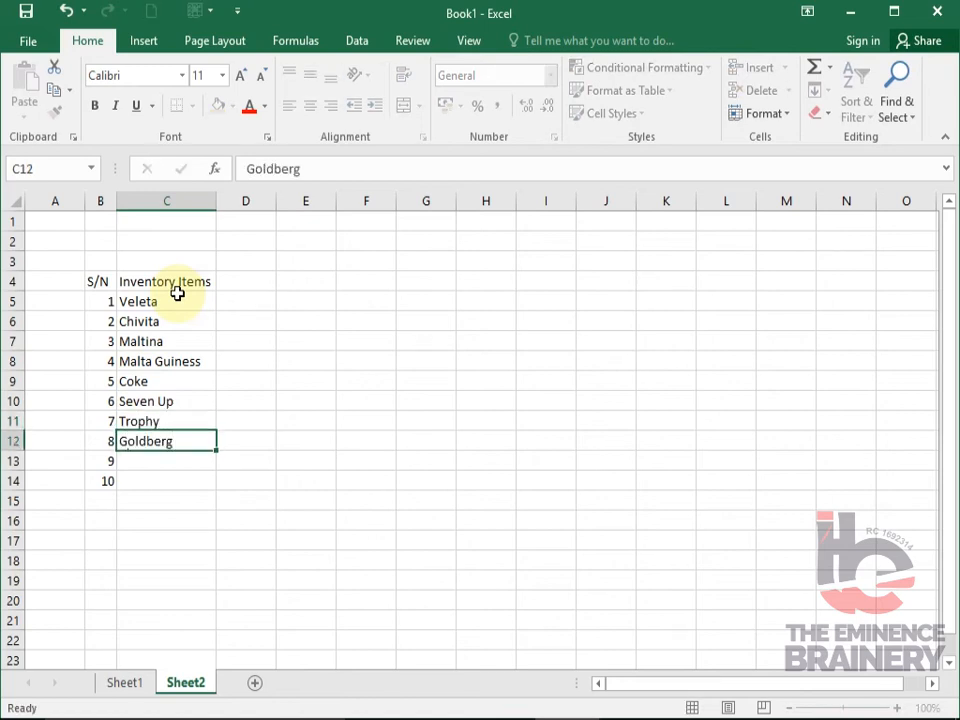
{"action": "key", "text": "Return"}
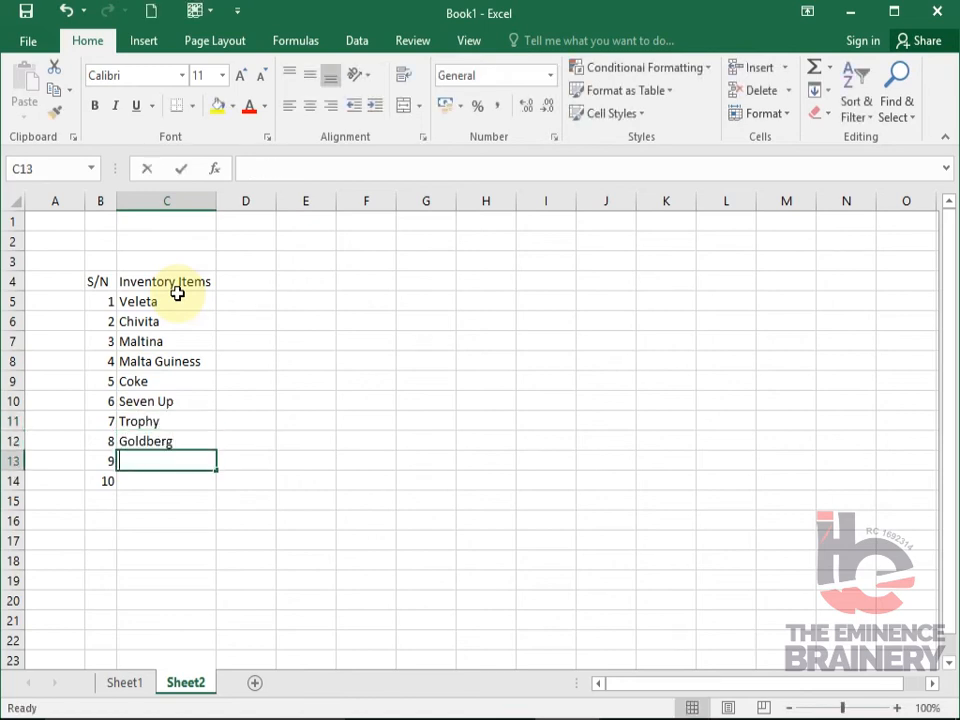
- Complete the inventory item list with "Red Label" in C13 and "Black Label" in C14
{"action": "type", "text": "Red Label"}
{"action": "key", "text": "Return"}
{"action": "type", "text": "Bla"}
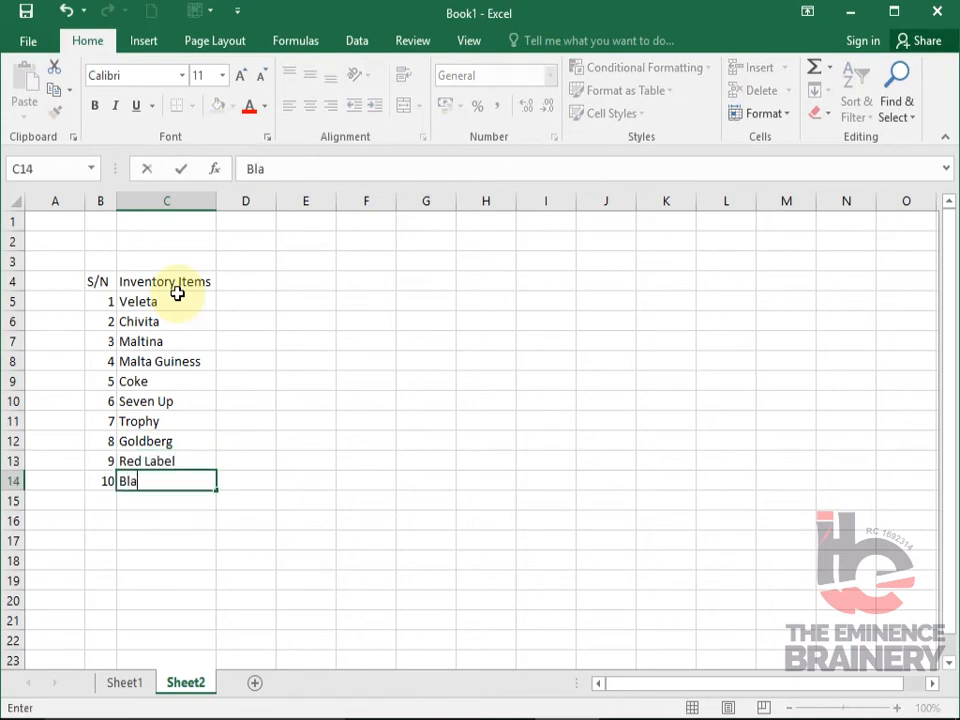
{"action": "type", "text": "ck Label"}
{"action": "key", "text": "Tab"}
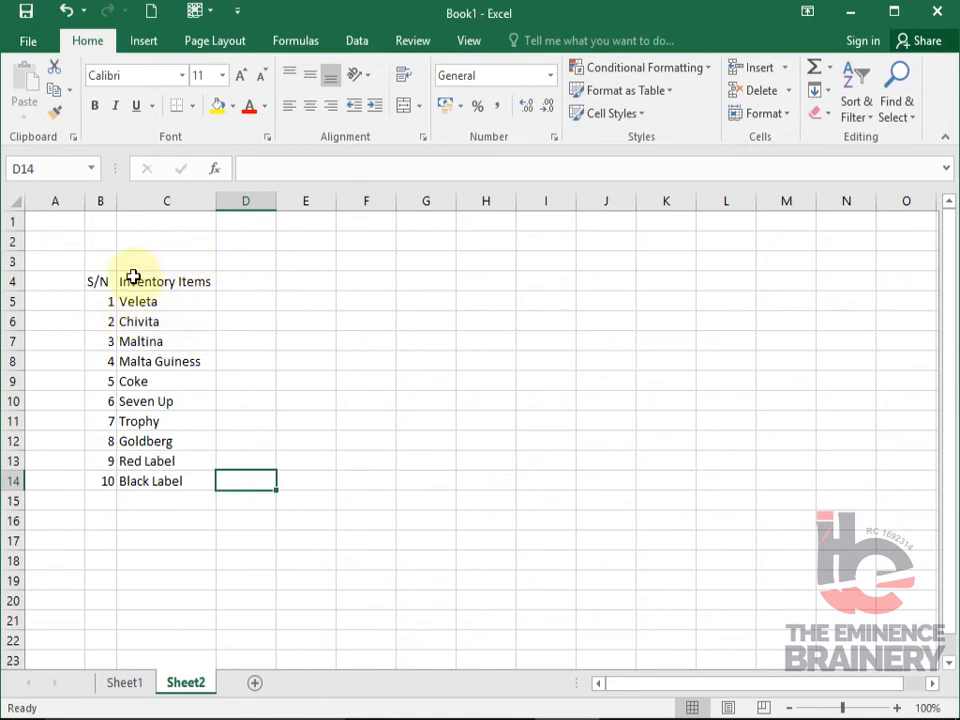
- Enter the heading "Qty at Hand" in D4 and widen column D so the heading fits
{"action": "left_click", "coordinate": [237, 281]}
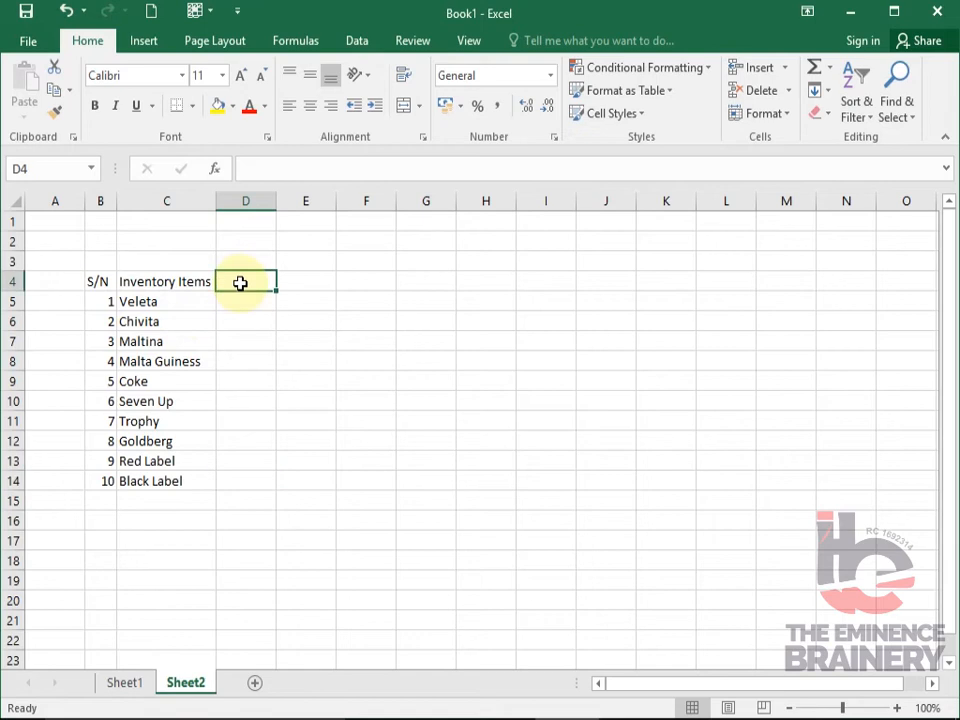
{"action": "type", "text": "Qty a"}
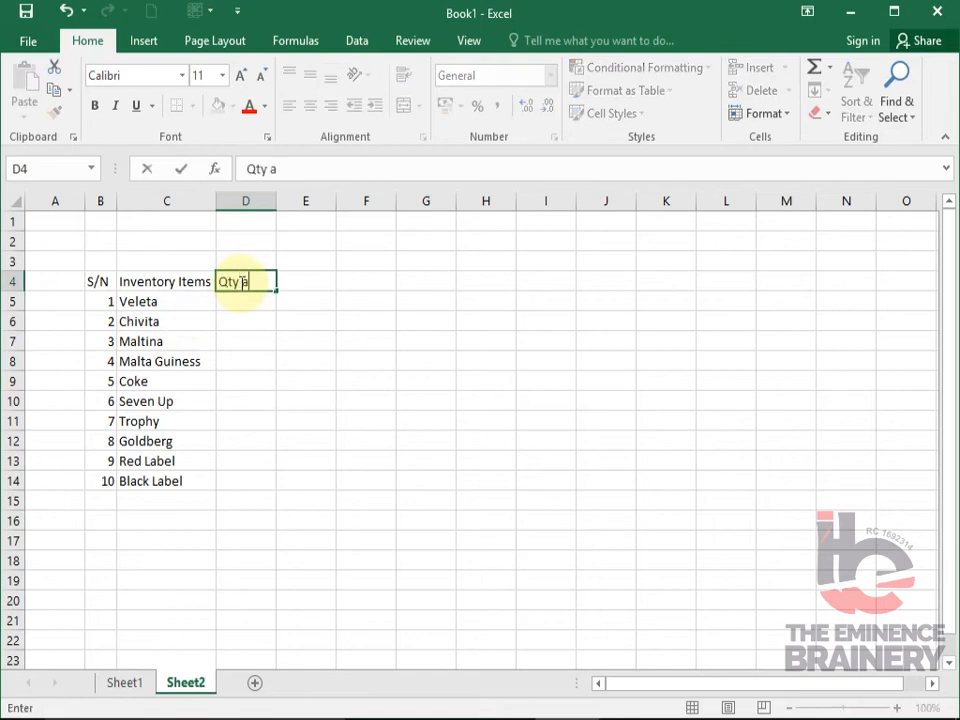
{"action": "type", "text": "t Hand"}
{"action": "key", "text": "Return"}
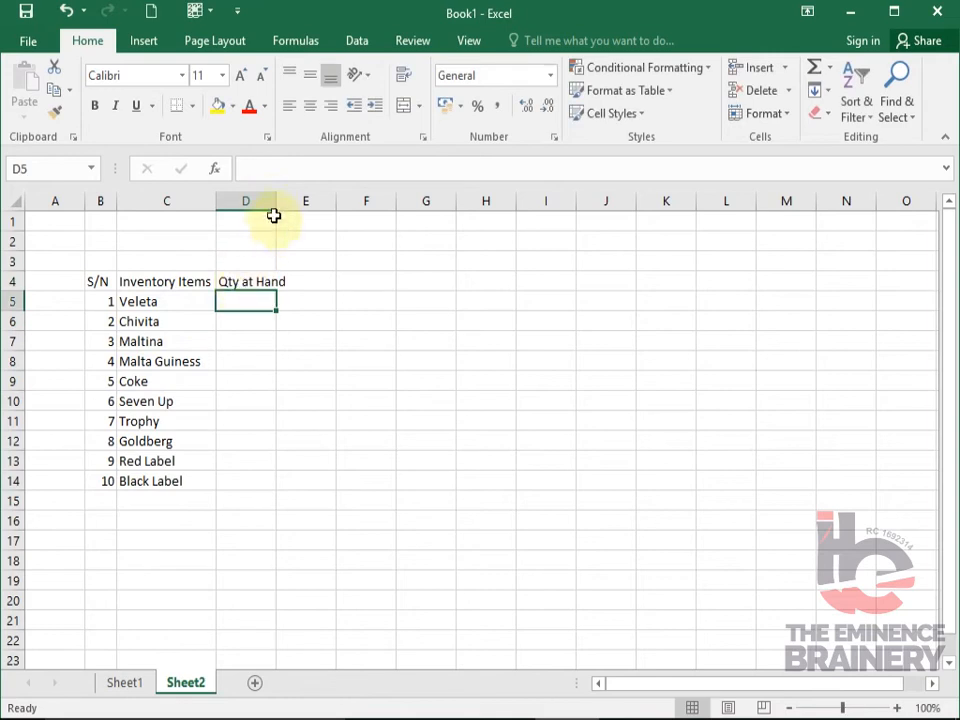
{"action": "left_click_drag", "start_coordinate": [275, 204], "coordinate": [297, 206]}
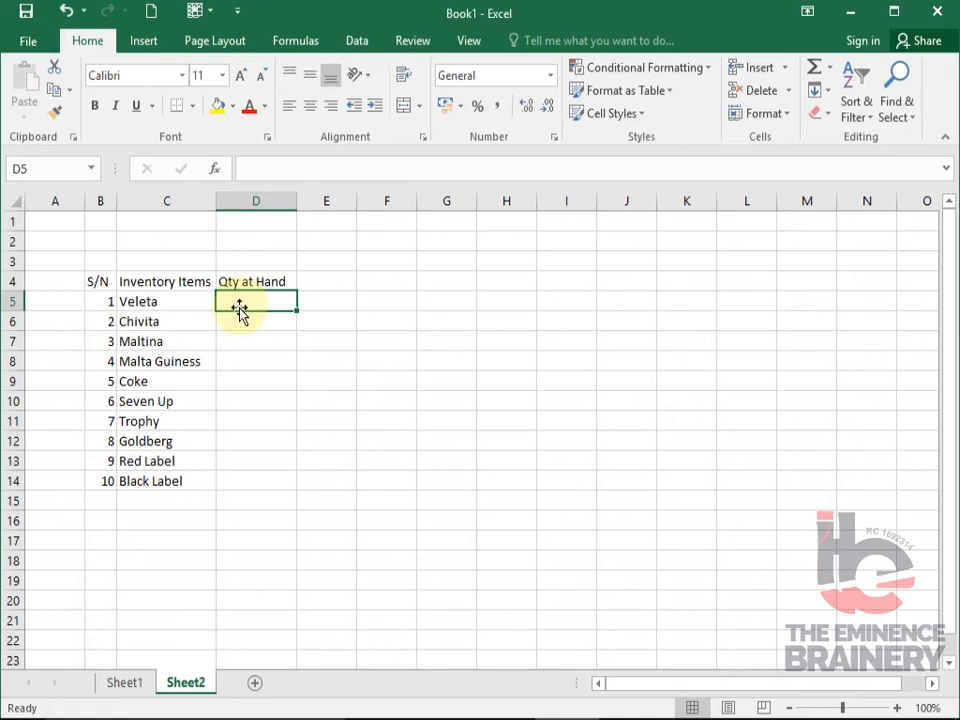
- Enter the quantities 50, 40, 60, 40 and 30 for the first five items in D5:D9
{"action": "type", "text": "50"}
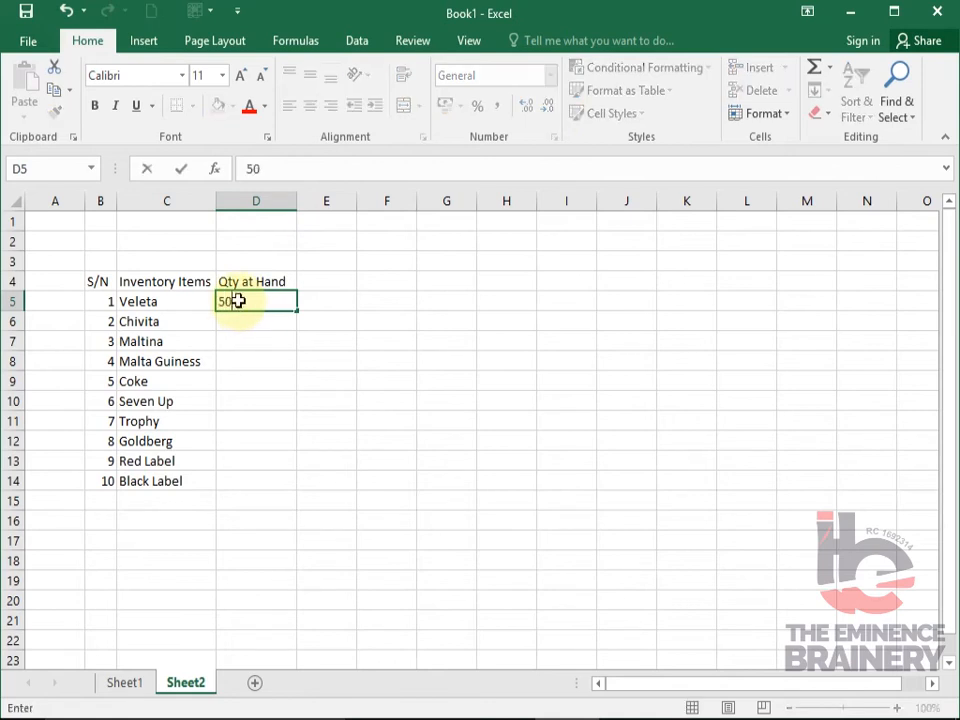
{"action": "key", "text": "Return"}
{"action": "type", "text": "40"}
{"action": "key", "text": "Return"}
{"action": "type", "text": "60"}
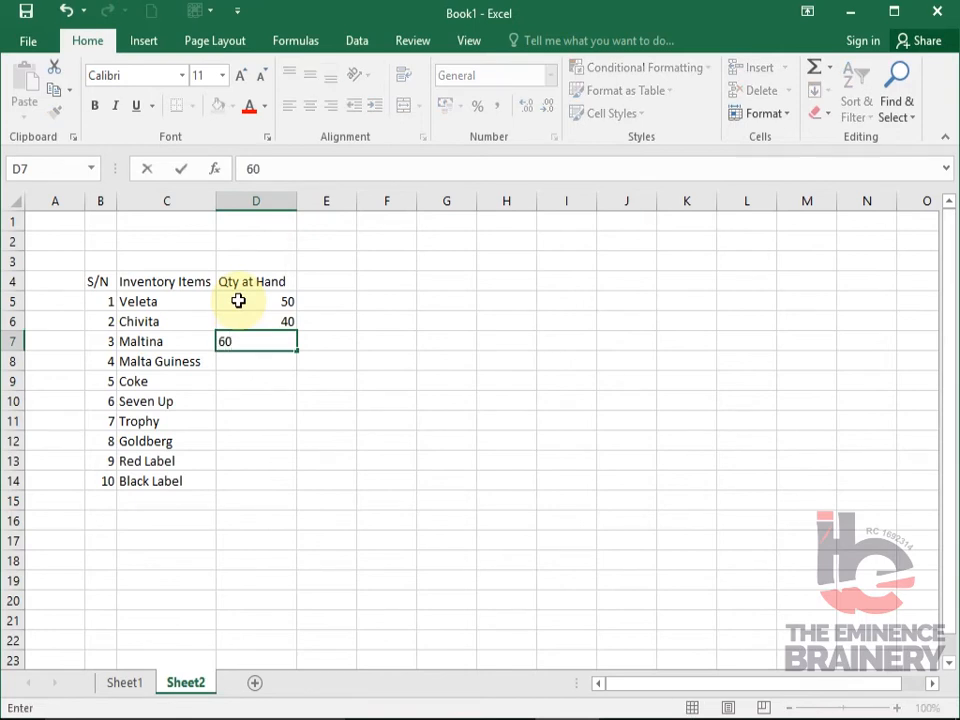
{"action": "key", "text": "Return"}
{"action": "type", "text": "40"}
{"action": "key", "text": "Return"}
{"action": "type", "text": "30"}
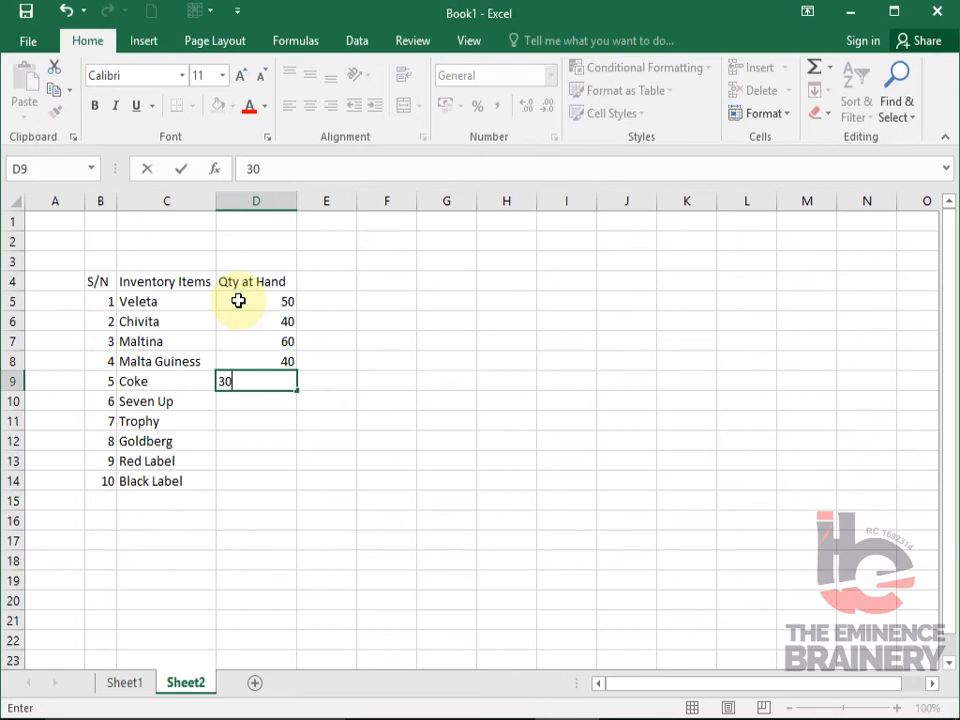
{"action": "key", "text": "Return"}
- Enter the quantities 60, 100, 200, 87 and 96 for the remaining items in D10:D14
{"action": "type", "text": "60"}
{"action": "key", "text": "Return"}
{"action": "type", "text": "100"}
{"action": "key", "text": "Return"}
{"action": "type", "text": "200"}
{"action": "key", "text": "ctrl+Return"}
{"action": "key", "text": "Return"}
{"action": "type", "text": "87"}
{"action": "key", "text": "Return"}
{"action": "type", "text": "96"}
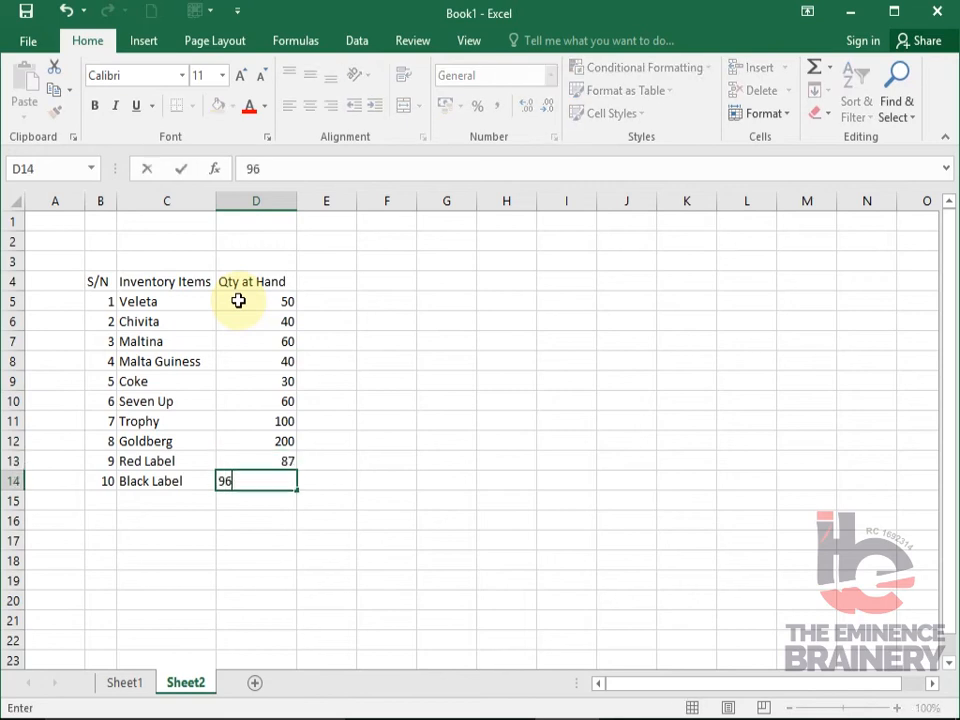
{"action": "key", "text": "Tab"}
- Enter the heading "Cost Price" in cell E4 beside the quantity heading
{"action": "key", "text": "Up"}
{"action": "key", "text": "Up"}
{"action": "key", "text": "Up"}
{"action": "key", "text": "Up"}
{"action": "key", "text": "Up"}
{"action": "key", "text": "Up"}
{"action": "key", "text": "Up"}
{"action": "key", "text": "Up"}
{"action": "key", "text": "Up"}
{"action": "key", "text": "Up"}
{"action": "key", "text": "Up"}
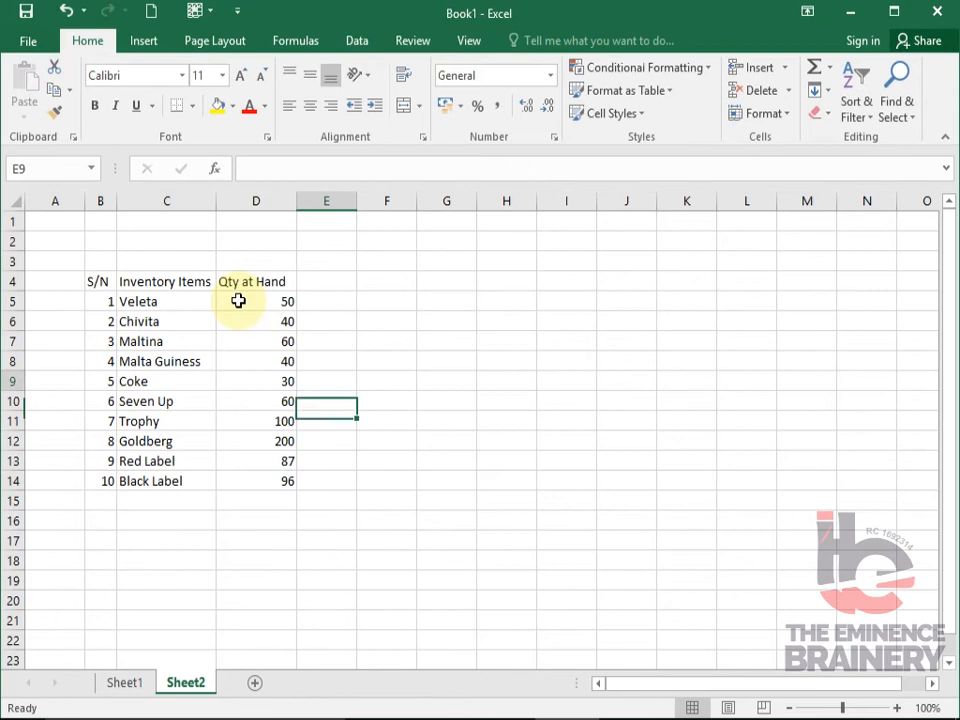
{"action": "key", "text": "Down"}
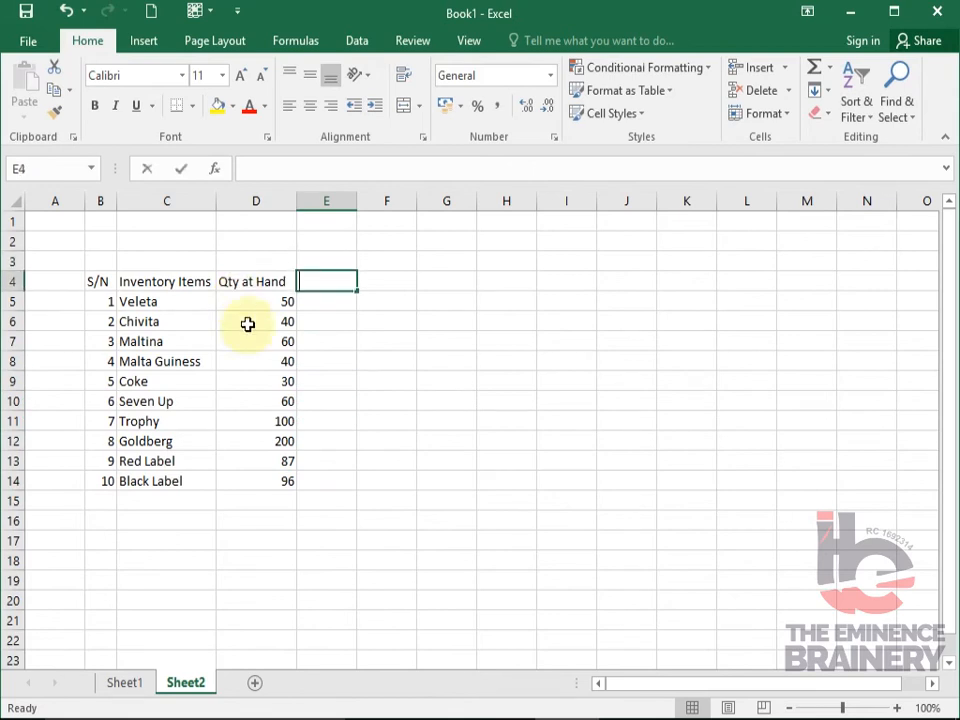
{"action": "type", "text": "Cost Pri"}
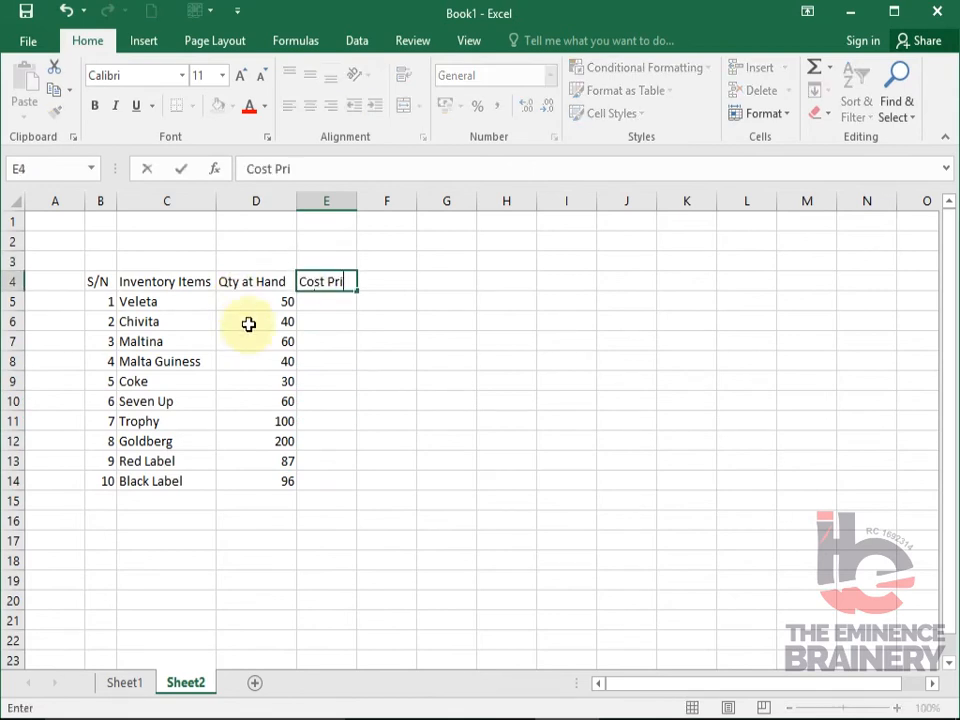
{"action": "type", "text": "ce"}
{"action": "key", "text": "Return"}
{"action": "key", "text": "Up"}
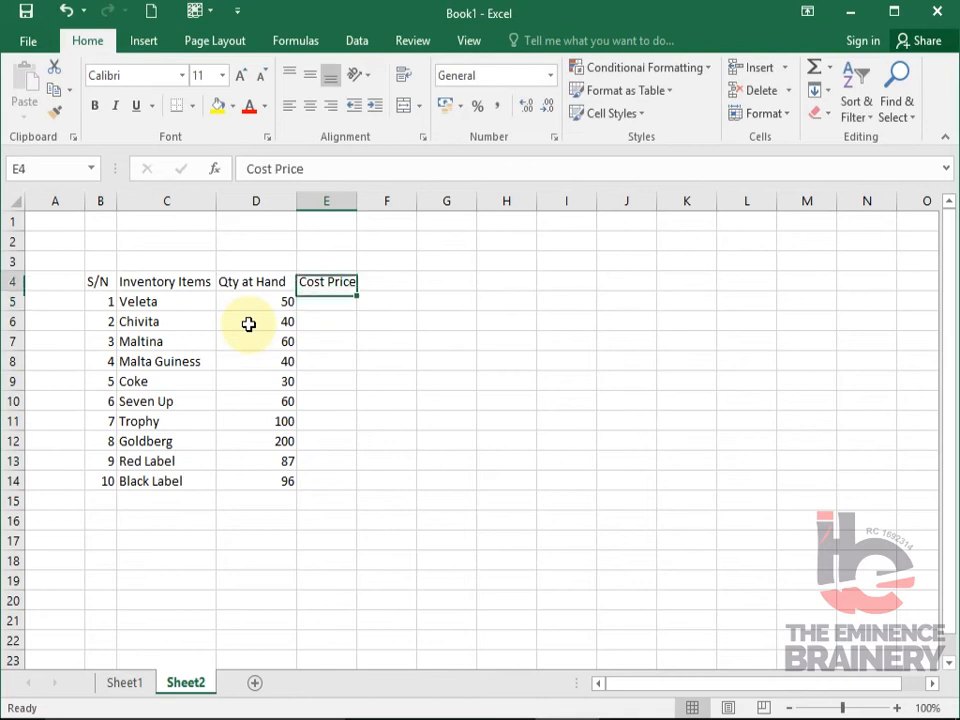
- Set the heading in E4 to "Selling Price" and fit column E's width to it
{"action": "type", "text": "Selling"}
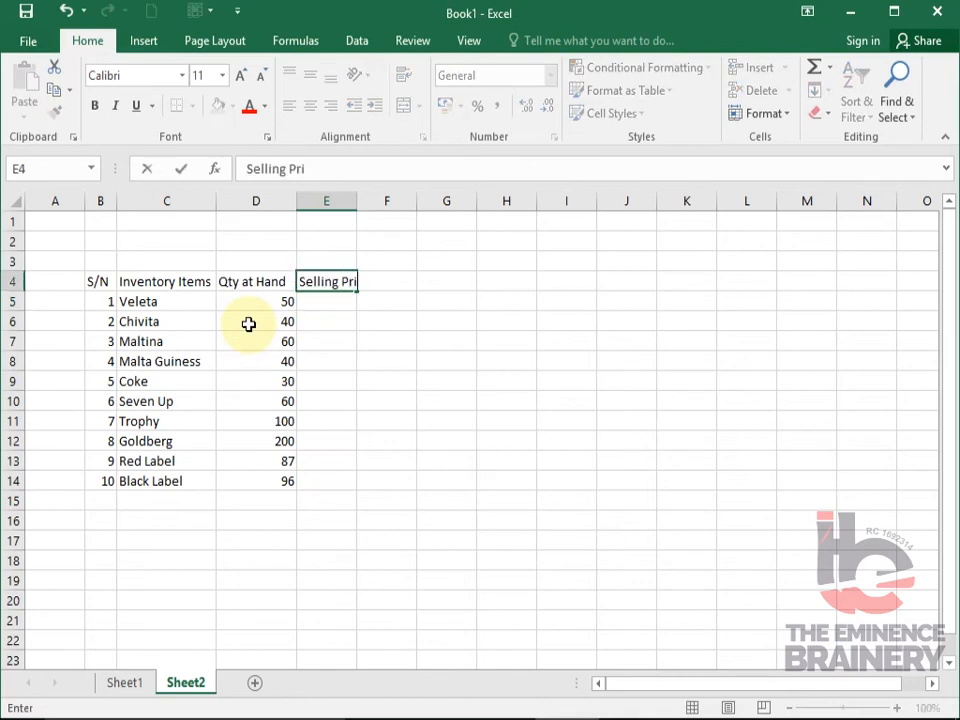
{"action": "key", "text": "Return"}
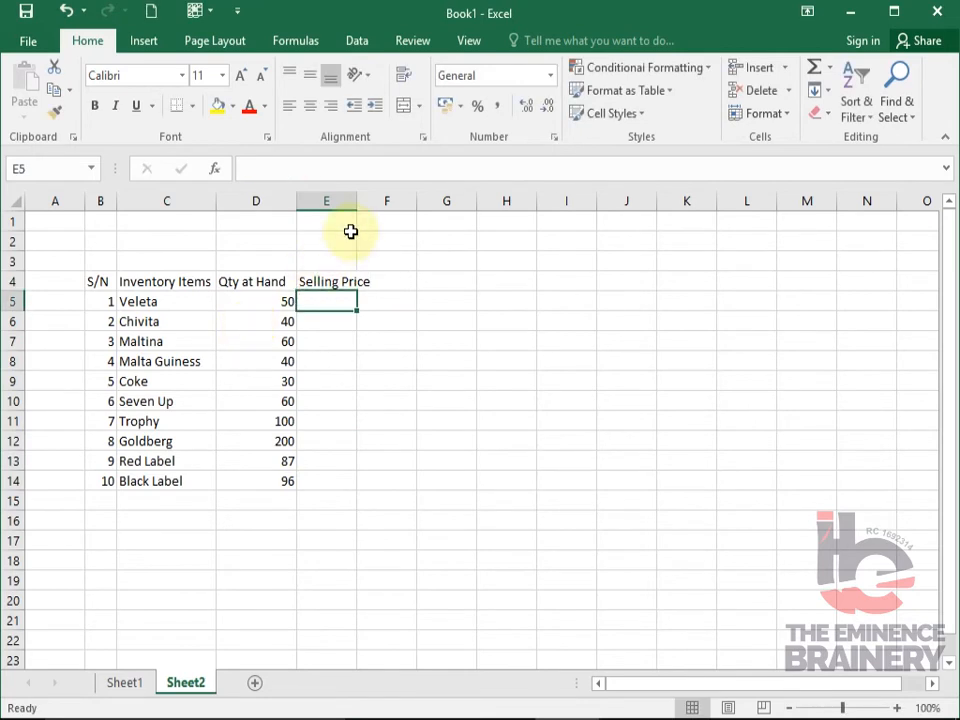
{"action": "double_click", "coordinate": [355, 201]}
{"action": "left_click", "coordinate": [356, 195]}
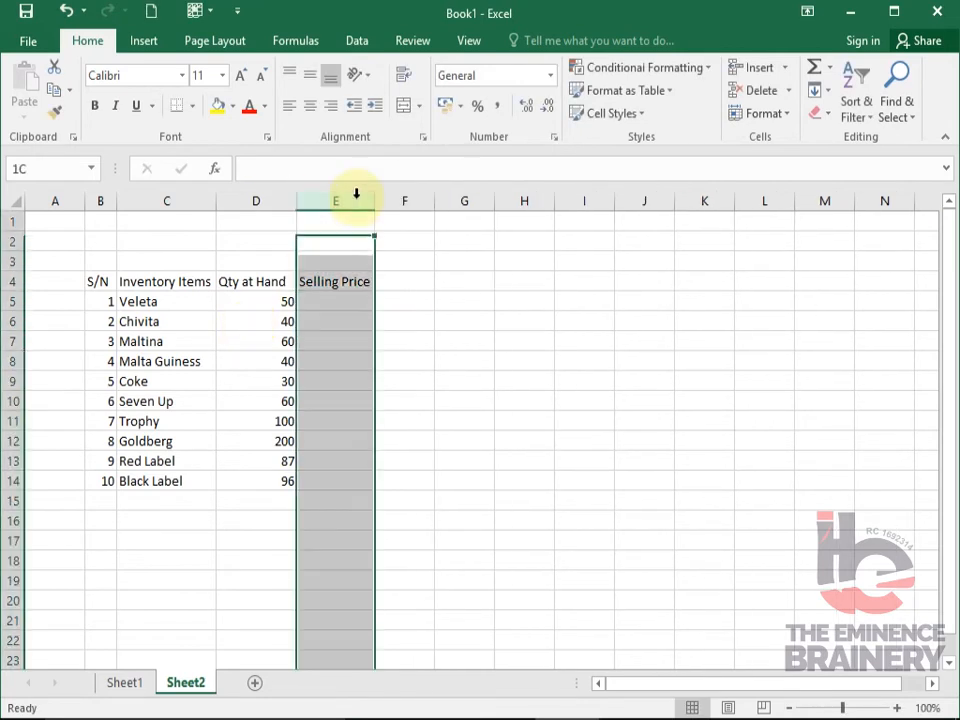
- Enter the selling prices 100, 200, 300 and 350 for the first four items in E5:E8
{"action": "left_click", "coordinate": [338, 296]}
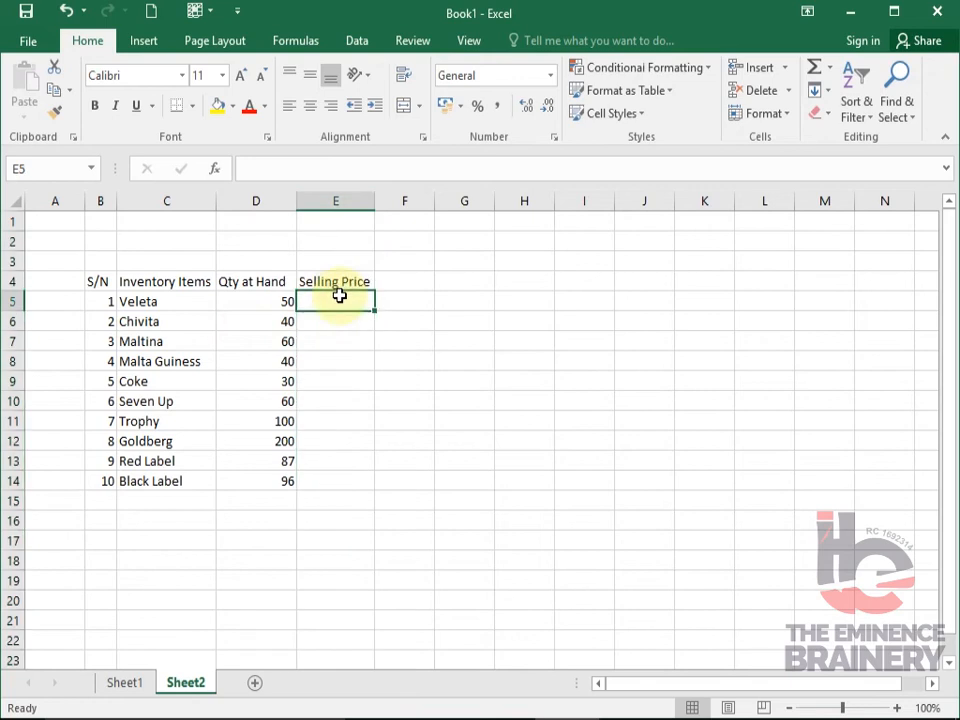
{"action": "type", "text": "100"}
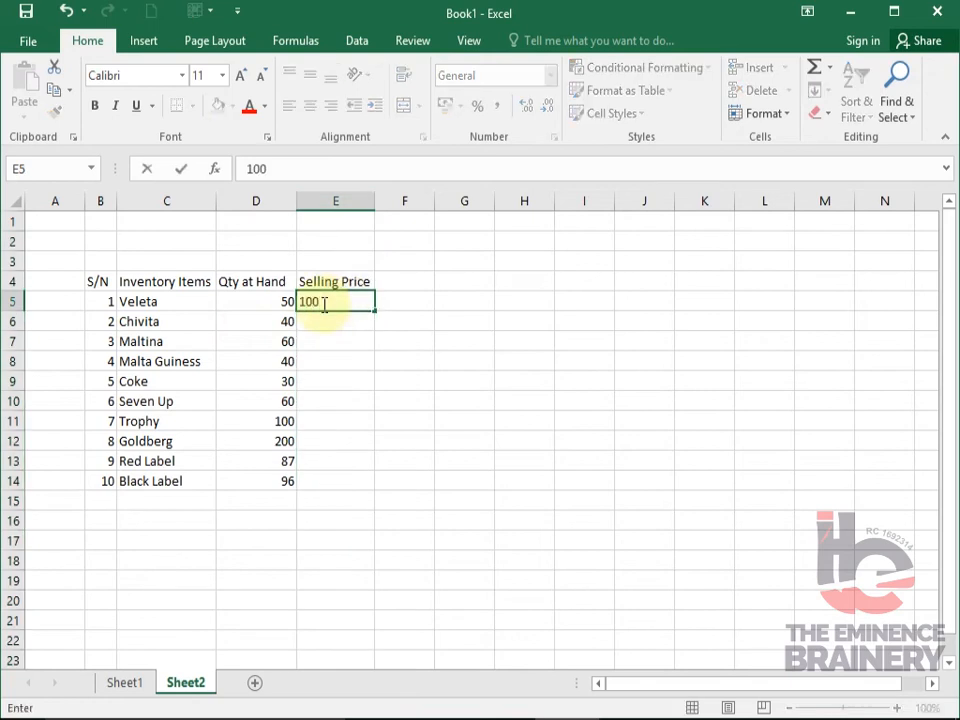
{"action": "key", "text": "Return"}
{"action": "type", "text": "200"}
{"action": "key", "text": "Return"}
{"action": "type", "text": "300"}
{"action": "key", "text": "Return"}
{"action": "type", "text": "350"}
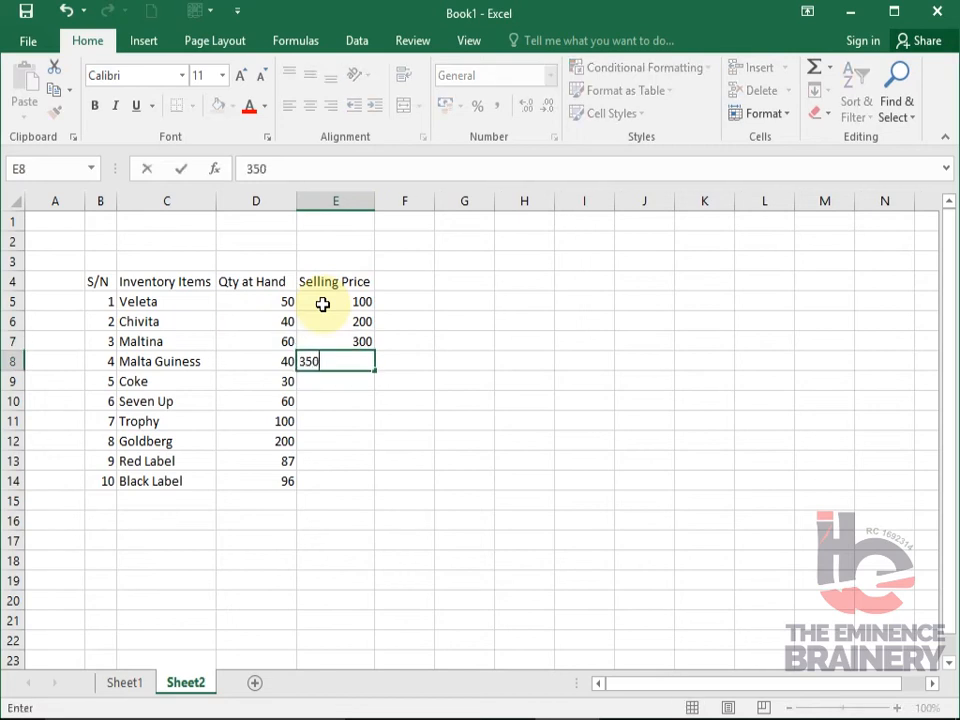
{"action": "key", "text": "Return"}
- Enter the selling prices 50, 60 and 80 for Coke, Seven Up and Trophy in E9:E11
{"action": "type", "text": "50"}
{"action": "key", "text": "Return"}
{"action": "type", "text": "60"}
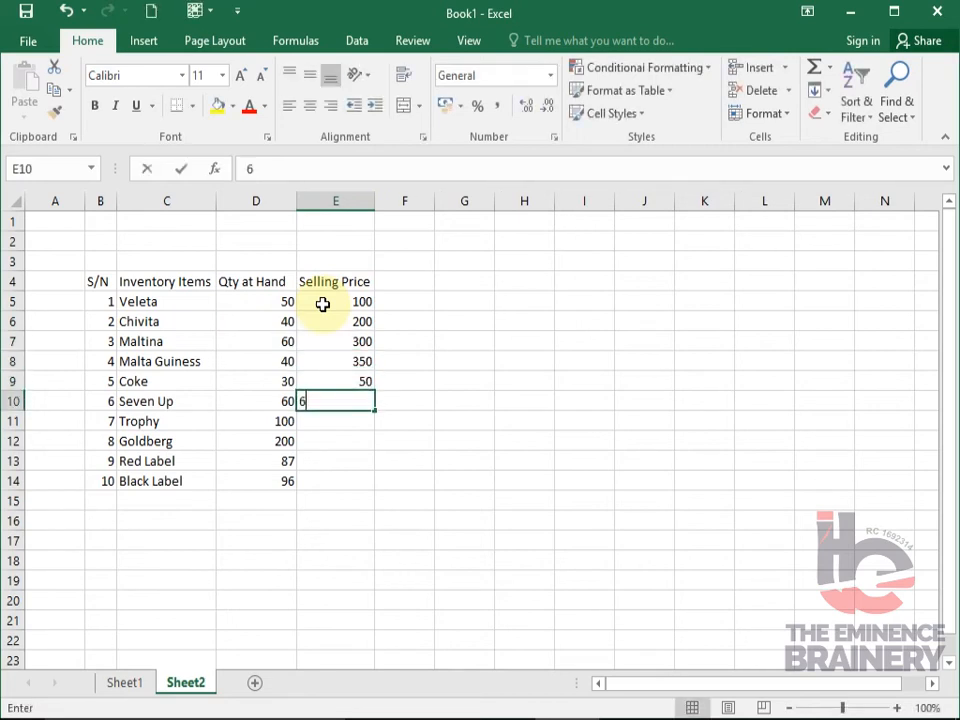
{"action": "key", "text": "Return"}
{"action": "type", "text": "80"}
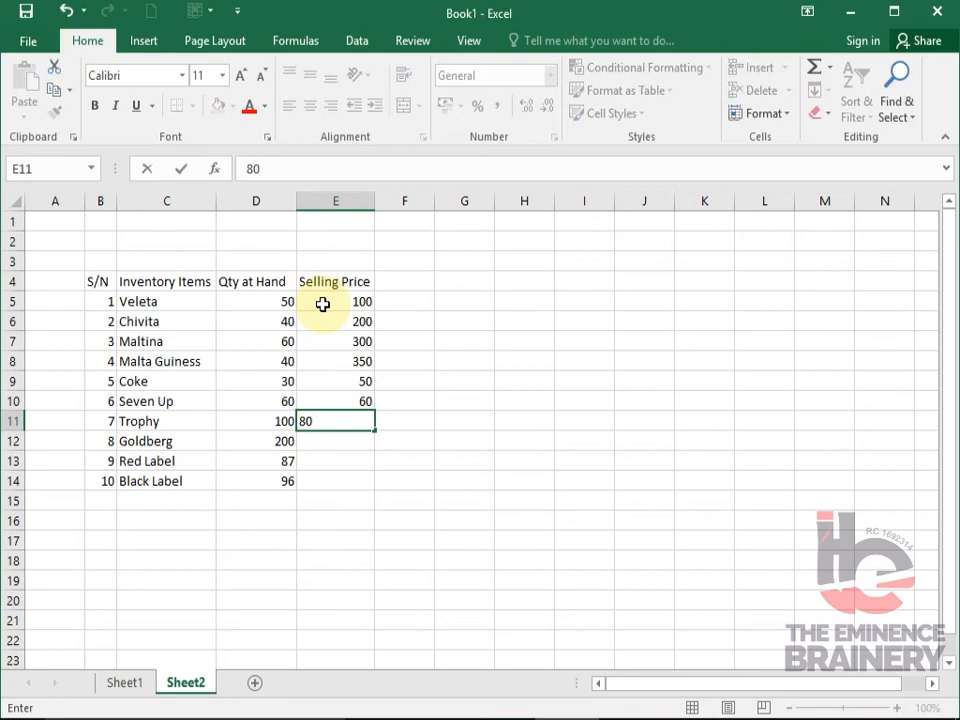
{"action": "key", "text": "Return"}
- Enter the selling prices 20, 15 and 25 for the last three items in E12:E14
{"action": "type", "text": "20"}
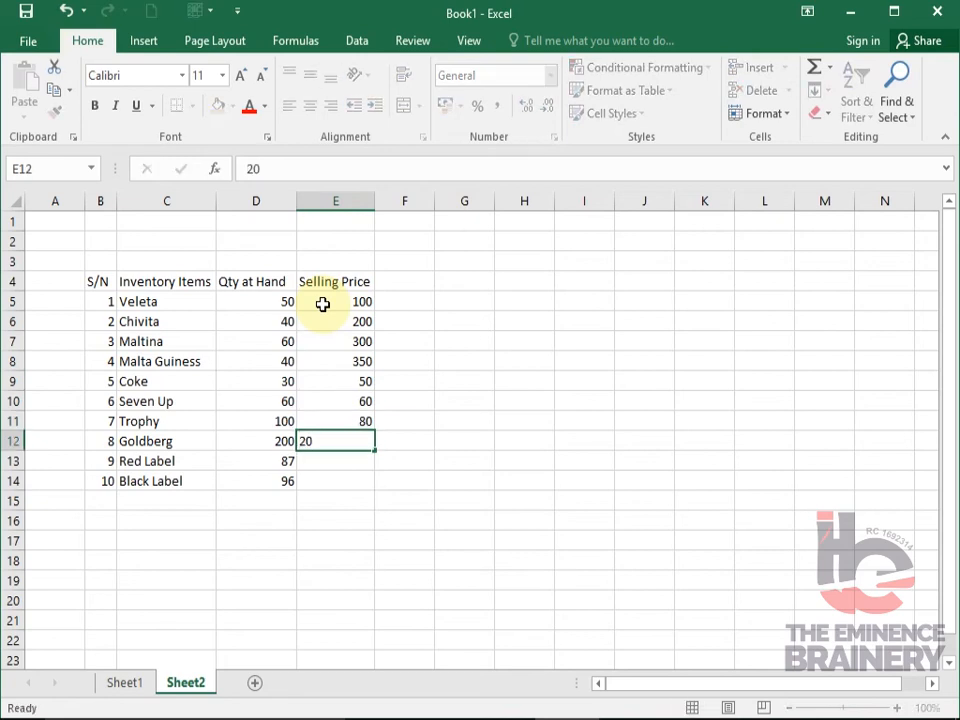
{"action": "key", "text": "Left"}
{"action": "key", "text": "Right"}
{"action": "key", "text": "Return"}
{"action": "type", "text": "1"}
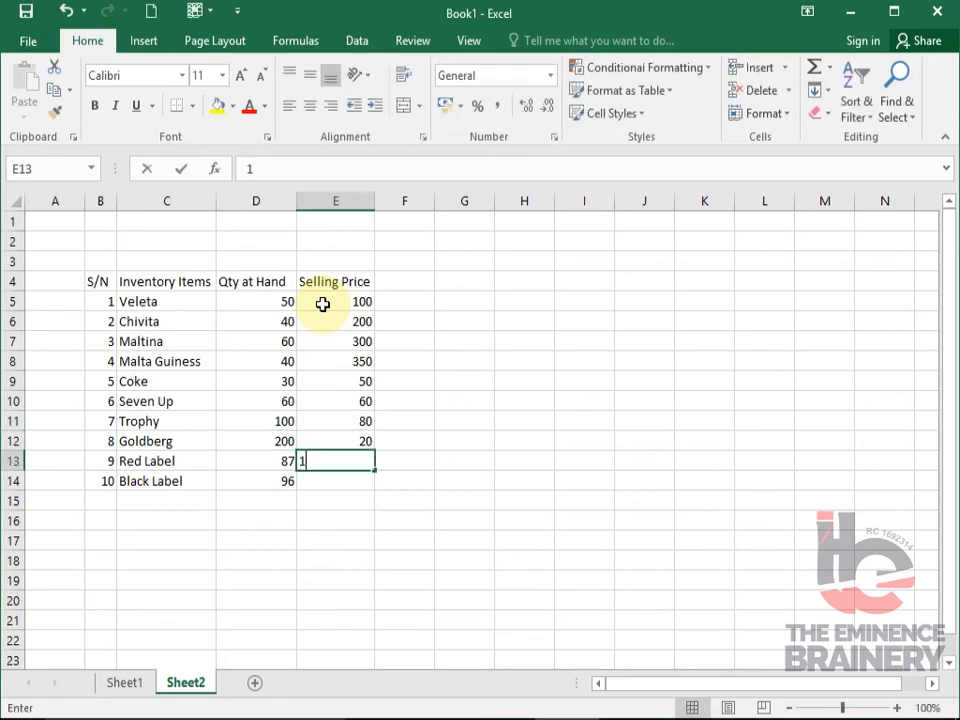
{"action": "type", "text": "5"}
{"action": "key", "text": "ctrl+Return"}
{"action": "key", "text": "Down"}
{"action": "type", "text": "2"}
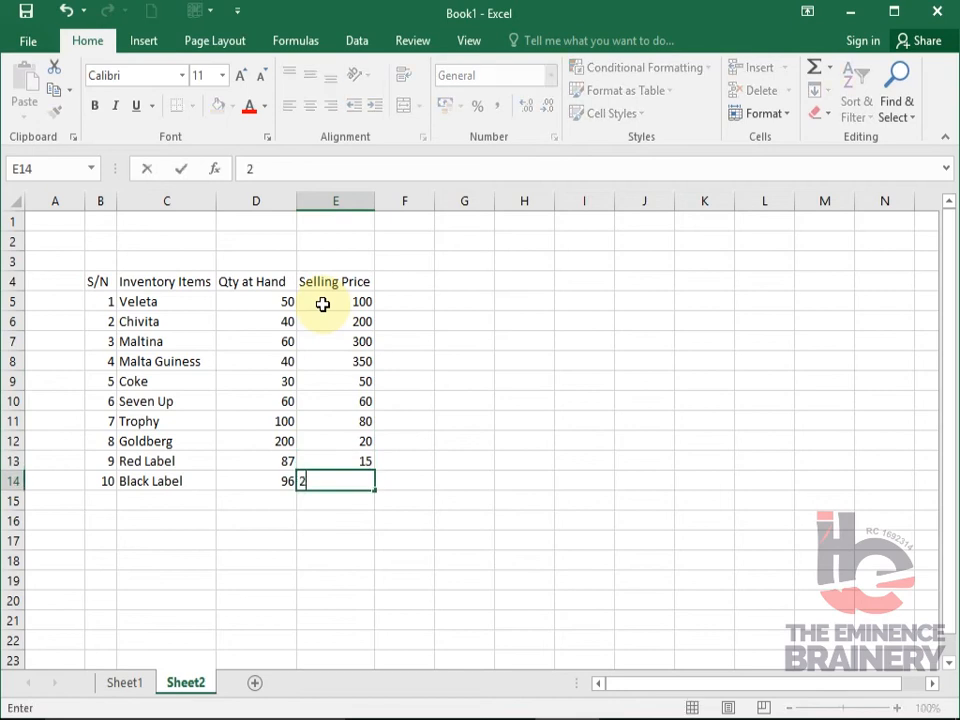
{"action": "type", "text": "5"}
{"action": "key", "text": "Tab"}
- Enter the heading "Cost Price" in cell F4 beside the selling price heading
{"action": "key", "text": "Up"}
{"action": "key", "text": "Up"}
{"action": "key", "text": "Up"}
{"action": "key", "text": "Up"}
{"action": "key", "text": "Up"}
{"action": "key", "text": "Up"}
{"action": "key", "text": "Up"}
{"action": "key", "text": "Up"}
{"action": "key", "text": "Up"}
{"action": "key", "text": "Up"}
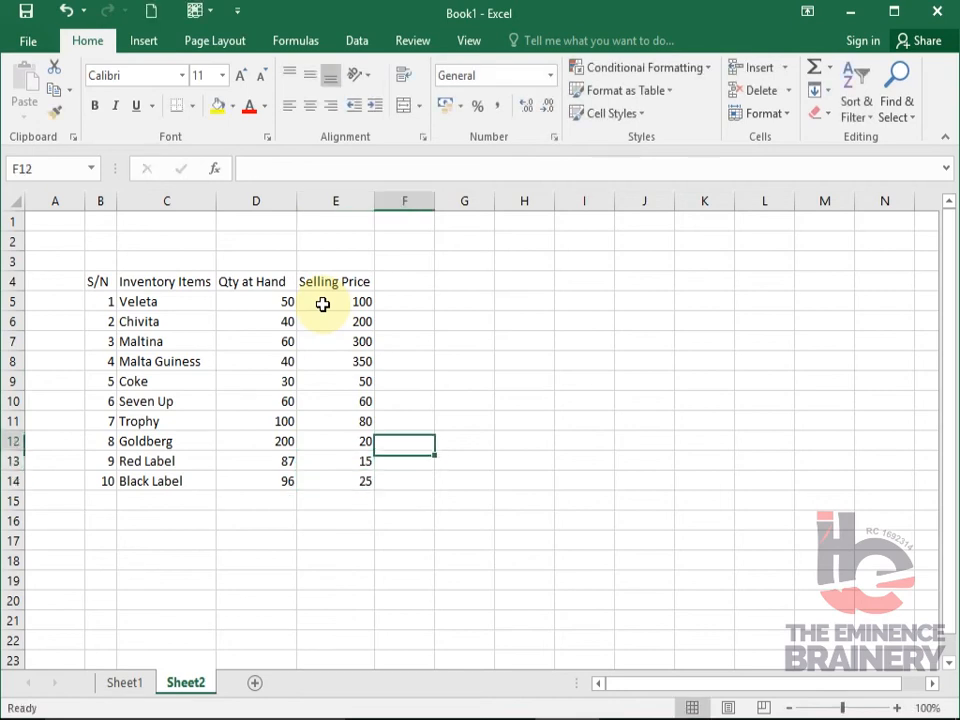
{"action": "type", "text": "Cost"}
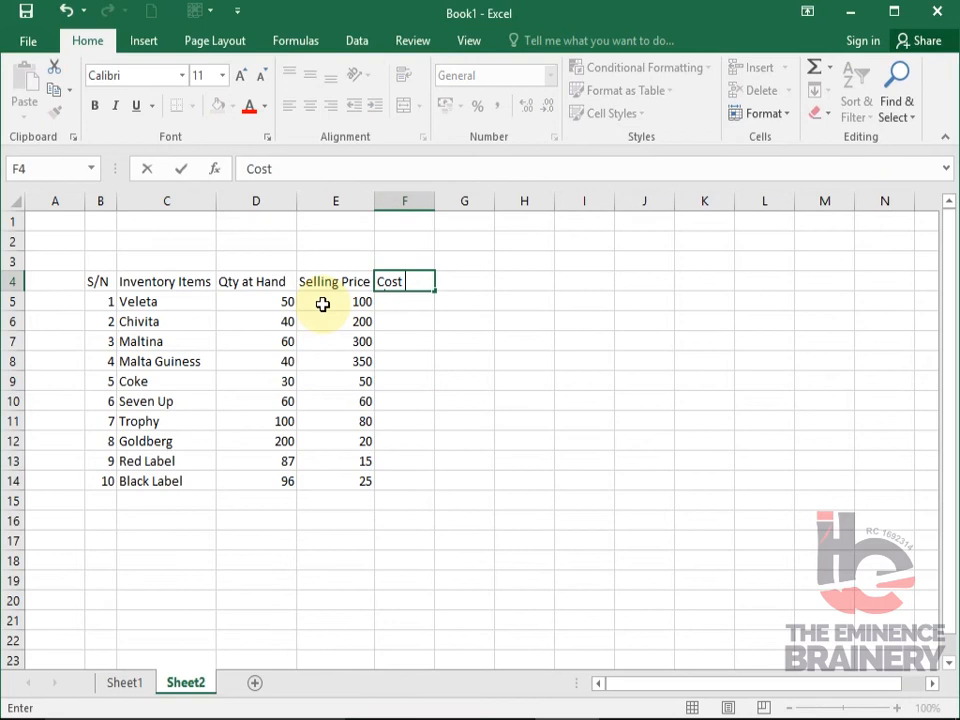
{"action": "key", "text": "Return"}
- Enter the cost prices 80, 100, 140, 125 and 25 for the first five items in F5:F9
{"action": "type", "text": "80"}
{"action": "key", "text": "Return"}
{"action": "type", "text": "100"}
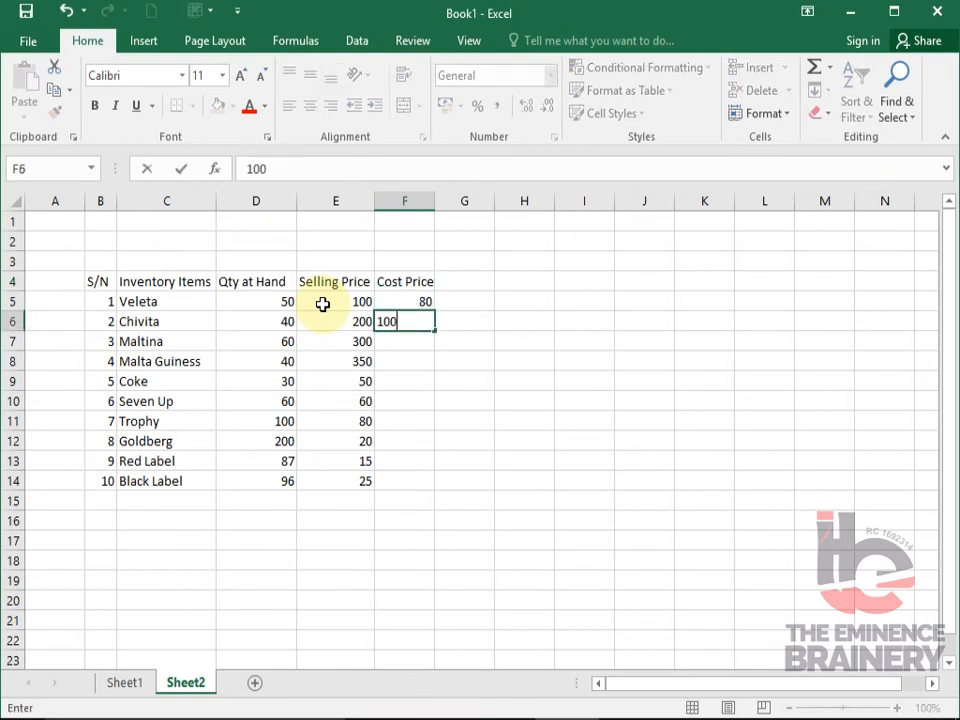
{"action": "key", "text": "Return"}
{"action": "type", "text": "140"}
{"action": "key", "text": "Return"}
{"action": "type", "text": "125"}
{"action": "key", "text": "Return"}
{"action": "type", "text": "25"}
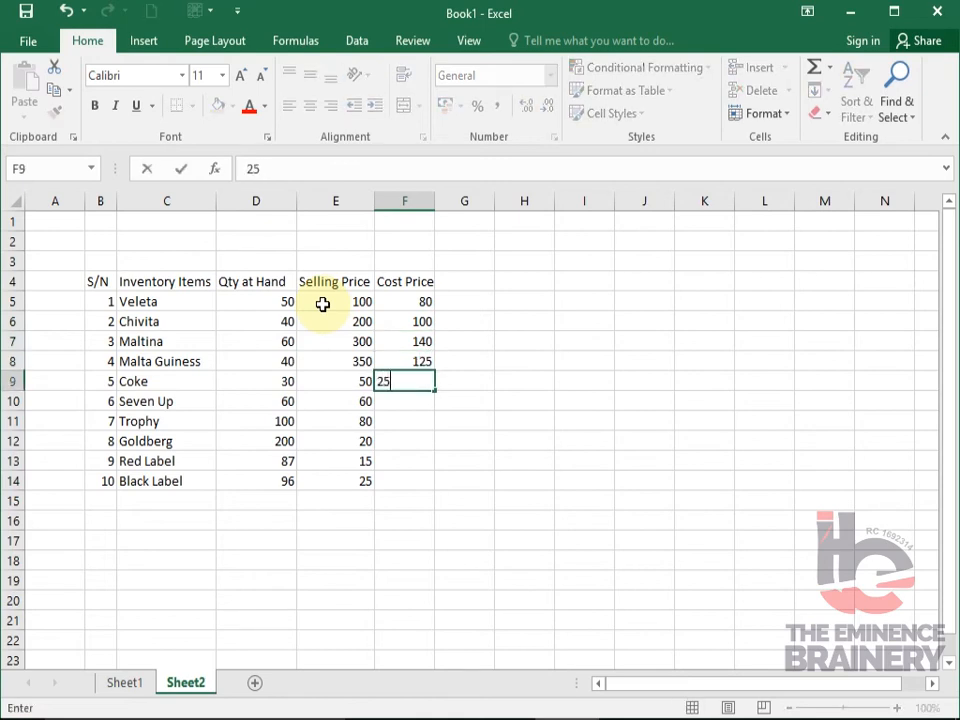
{"action": "key", "text": "Return"}
- Enter the cost prices 35, 45, 5, 10 and 15 for the remaining items in F10:F14
{"action": "type", "text": "35"}
{"action": "key", "text": "Return"}
{"action": "type", "text": "45"}
{"action": "key", "text": "Return"}
{"action": "type", "text": "5"}
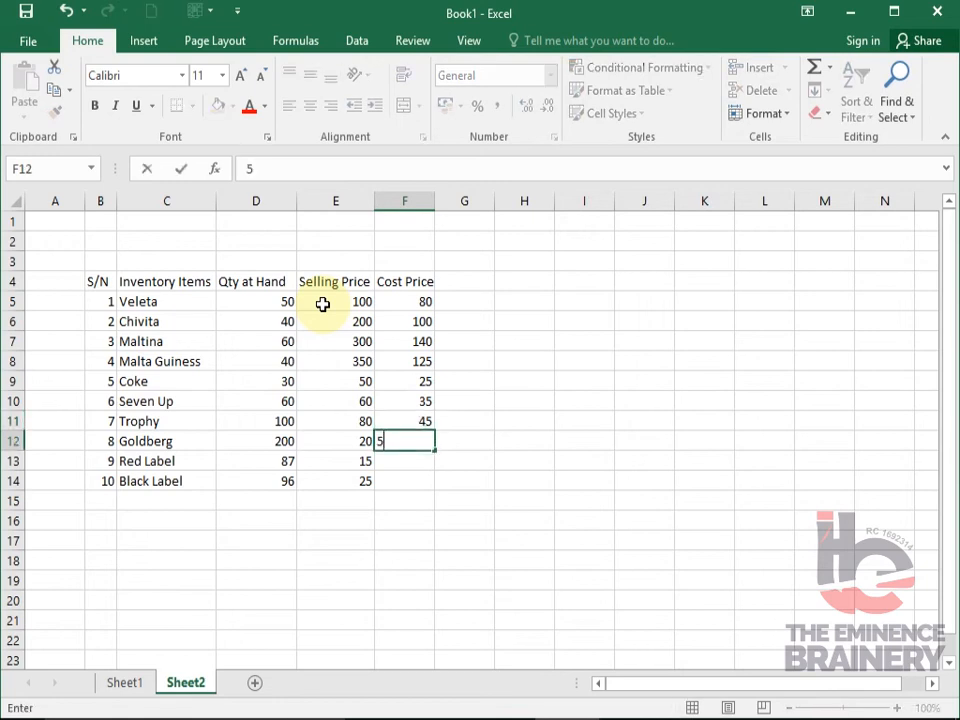
{"action": "key", "text": "Return"}
{"action": "type", "text": "10"}
{"action": "key", "text": "Return"}
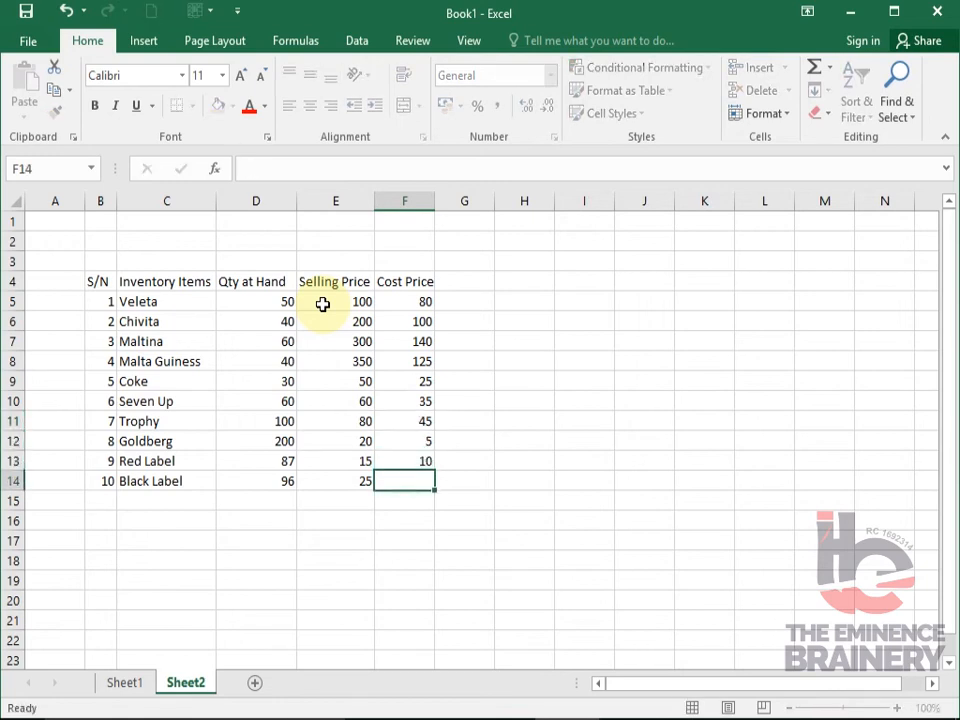
{"action": "type", "text": "1"}
{"action": "key", "text": "Tab"}
- Enter the heading "Revenue" in cell G4 beside the cost price heading
{"action": "key", "text": "Up"}
{"action": "key", "text": "Up"}
{"action": "key", "text": "Up"}
{"action": "key", "text": "Up"}
{"action": "key", "text": "Up"}
{"action": "key", "text": "Up"}
{"action": "key", "text": "Up"}
{"action": "key", "text": "Up"}
{"action": "key", "text": "Up"}
{"action": "key", "text": "Up"}
{"action": "key", "text": "Up"}
{"action": "key", "text": "Down"}
{"action": "type", "text": "Reve"}
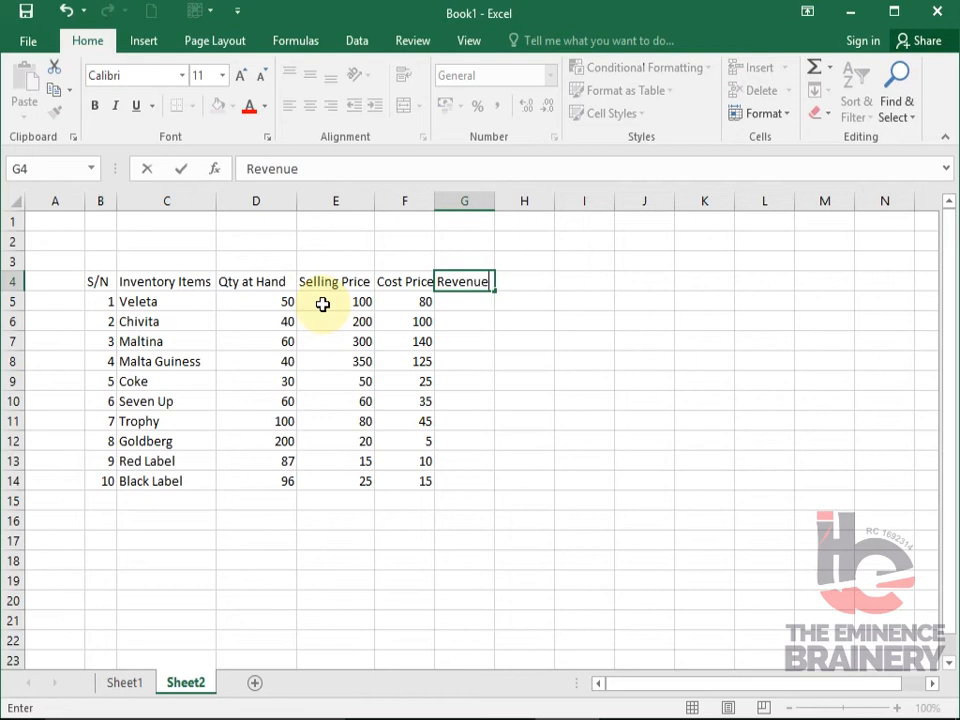
{"action": "key", "text": "Tab"}
- Enter the headings "Cost of Goods Sold" in H4 and "Gross Profit" in I4
{"action": "type", "text": "Cos"}
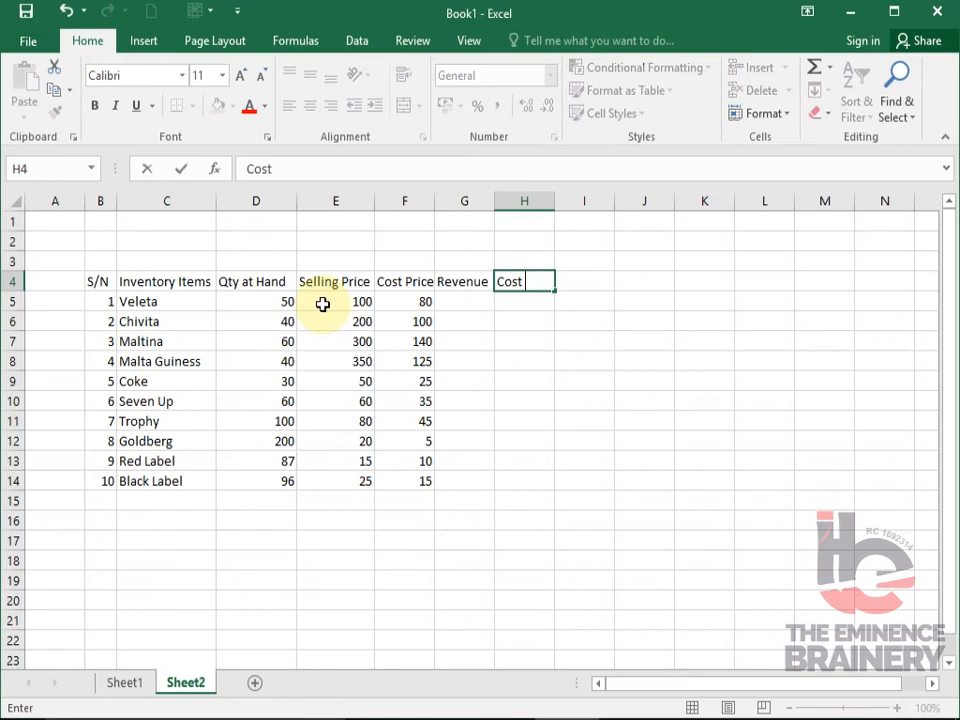
{"action": "type", "text": "t of Good"}
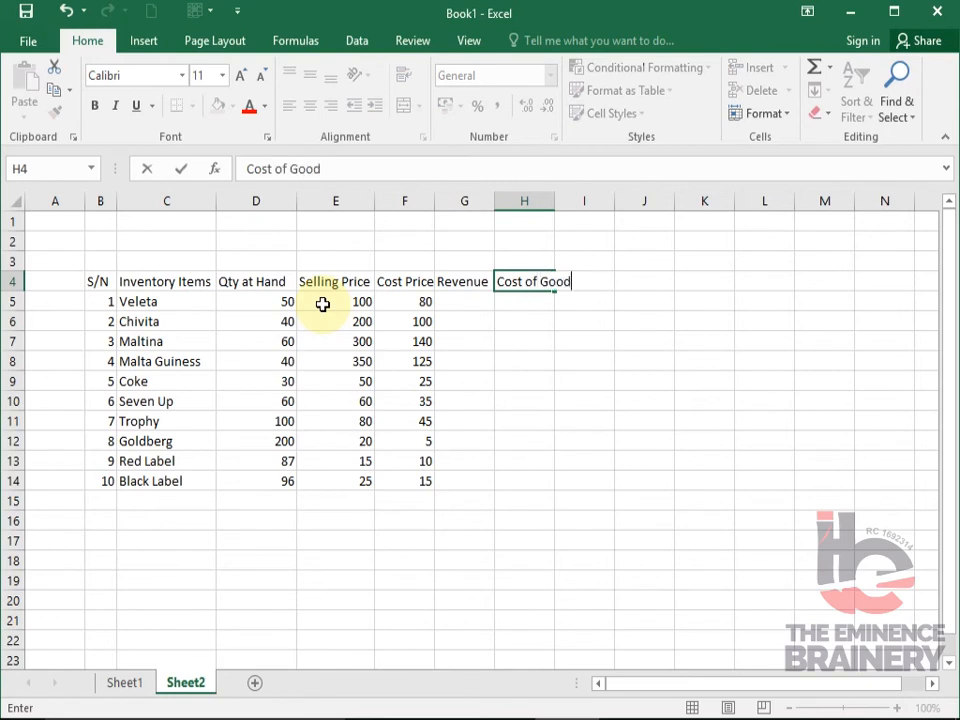
{"action": "type", "text": "s Sold"}
{"action": "key", "text": "Tab"}
{"action": "type", "text": "G"}
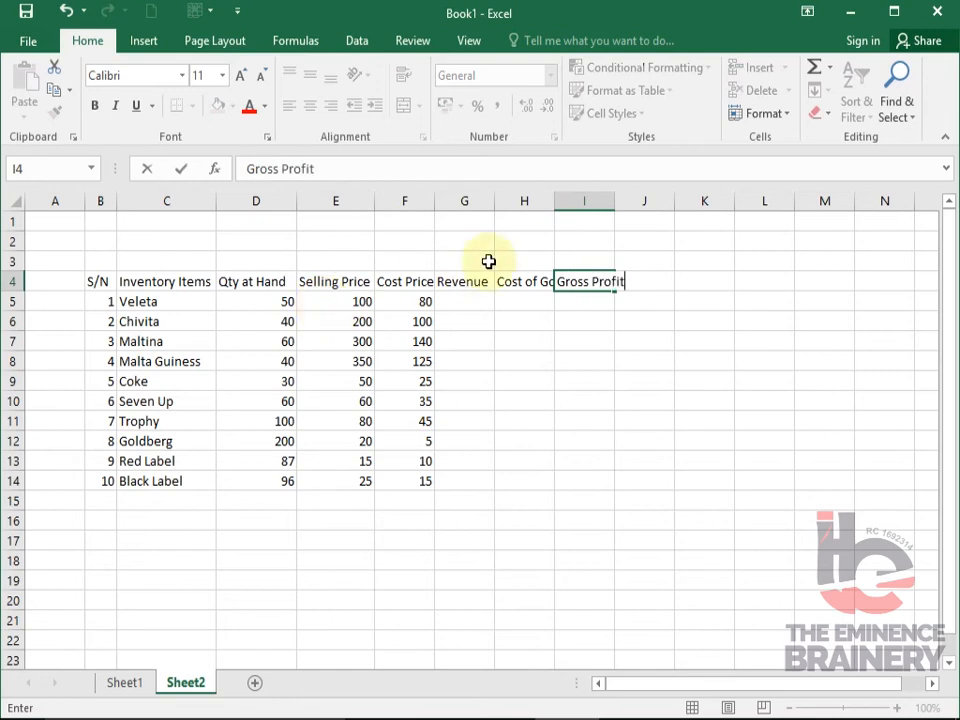
- Fit the widths of columns H and I to their headings
{"action": "left_click", "coordinate": [552, 200]}
{"action": "double_click", "coordinate": [553, 203]}
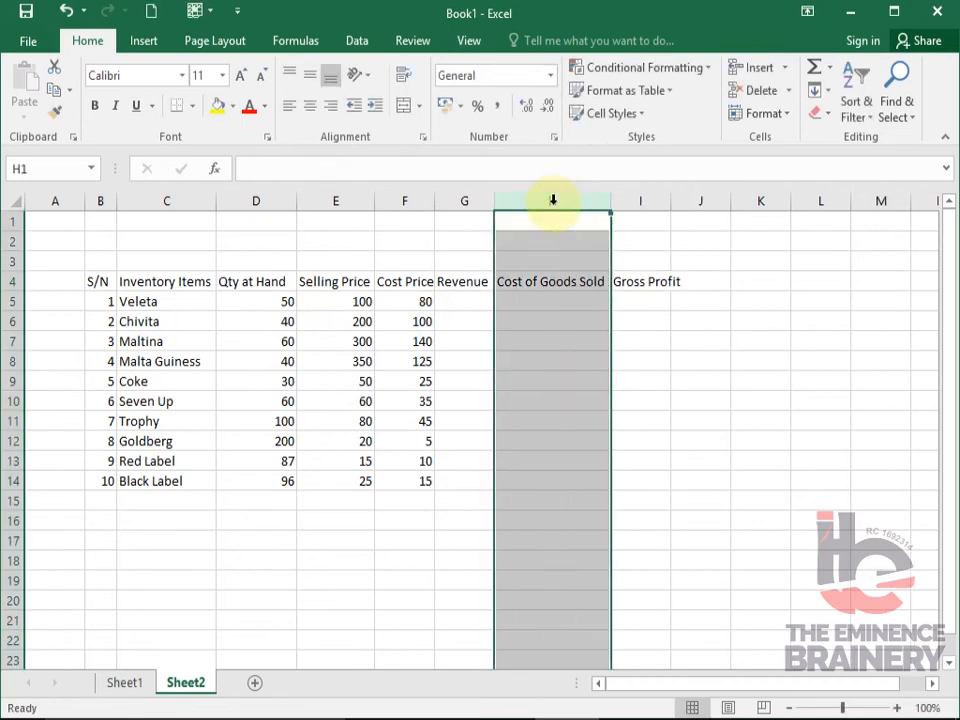
{"action": "double_click", "coordinate": [672, 201]}
{"action": "left_click", "coordinate": [574, 293]}
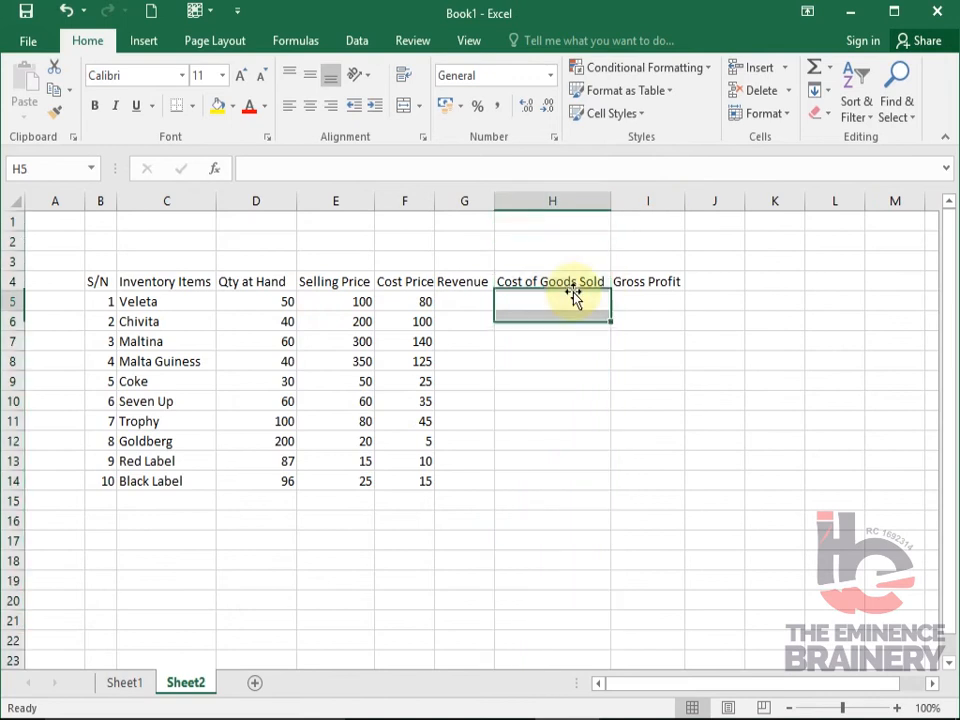
- Calculate Veleta's revenue in G5 as quantity times selling price with the formula =D5*E5
{"action": "left_click", "coordinate": [474, 301]}
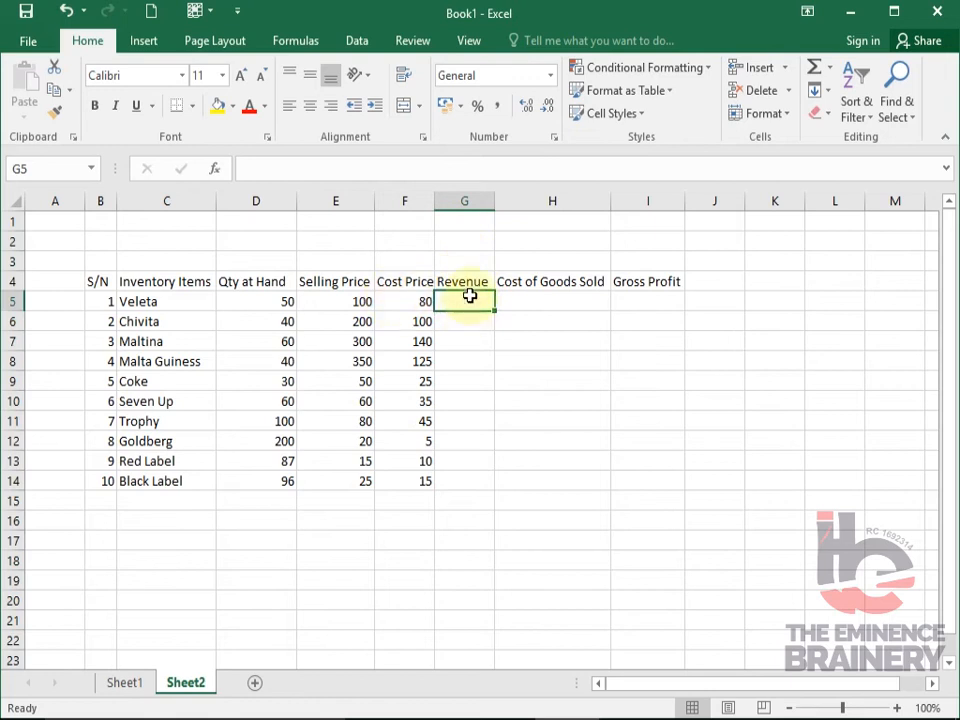
{"action": "left_click", "coordinate": [259, 299]}
{"action": "left_click", "coordinate": [352, 298]}
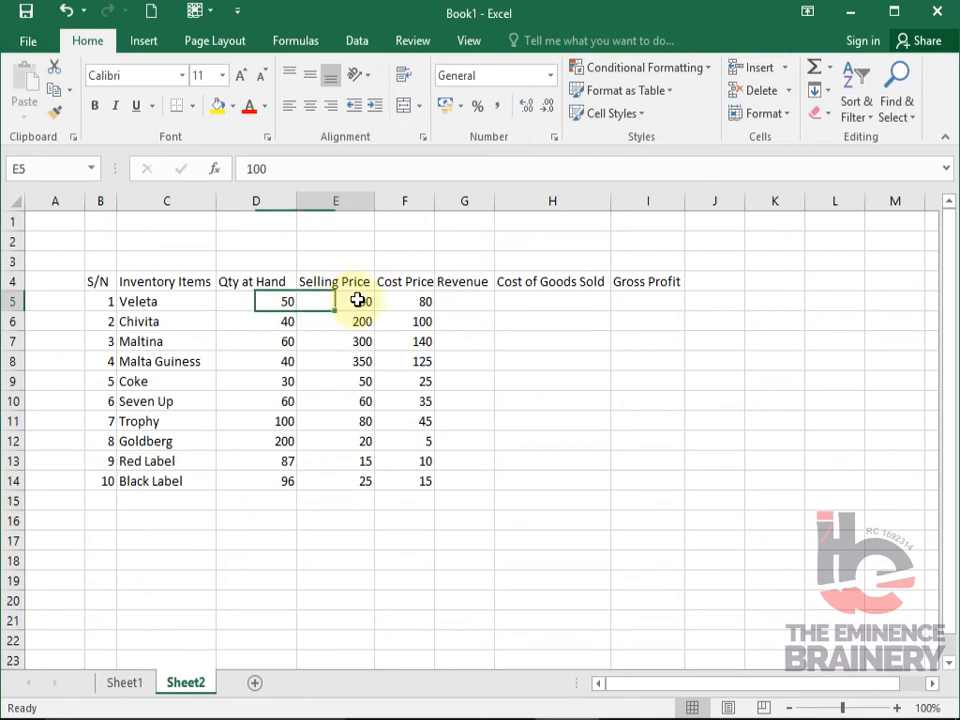
{"action": "left_click", "coordinate": [470, 302]}
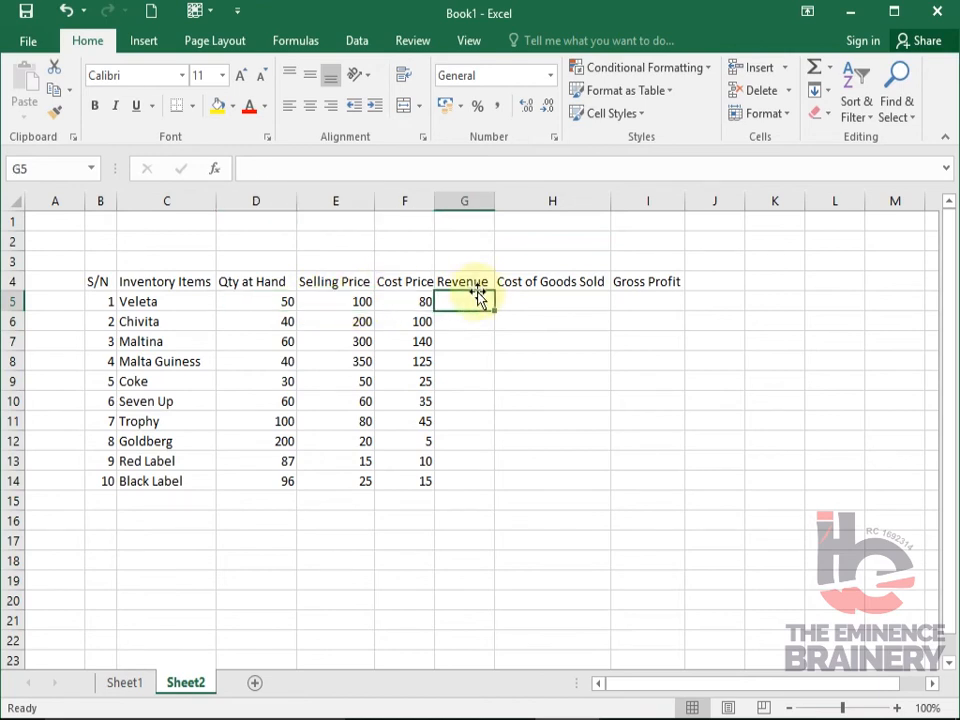
{"action": "type", "text": "="}
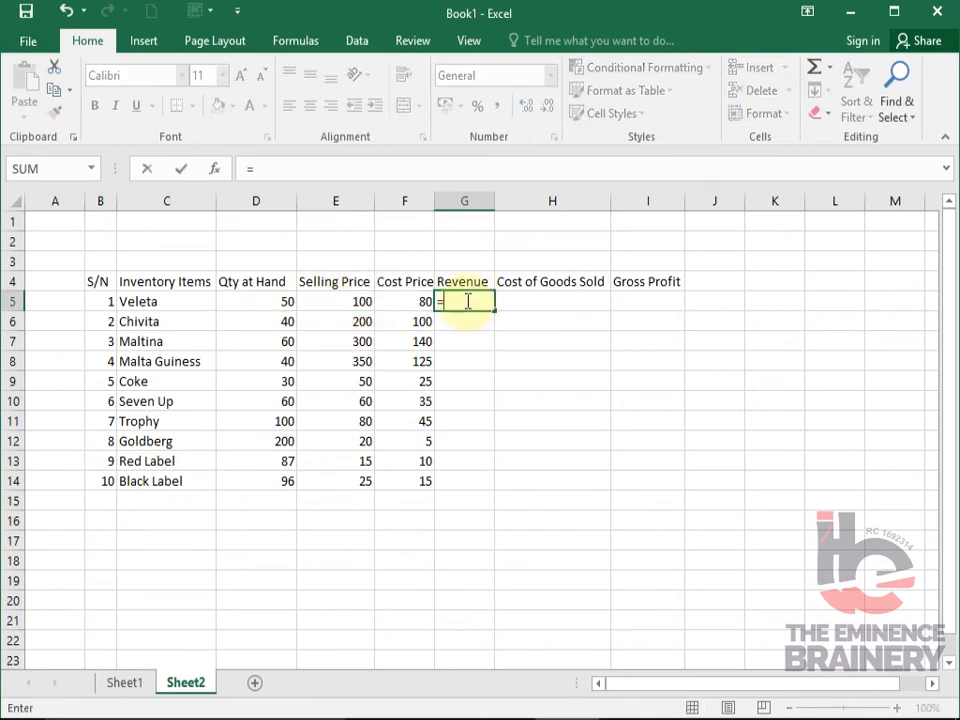
{"action": "left_click", "coordinate": [269, 301]}
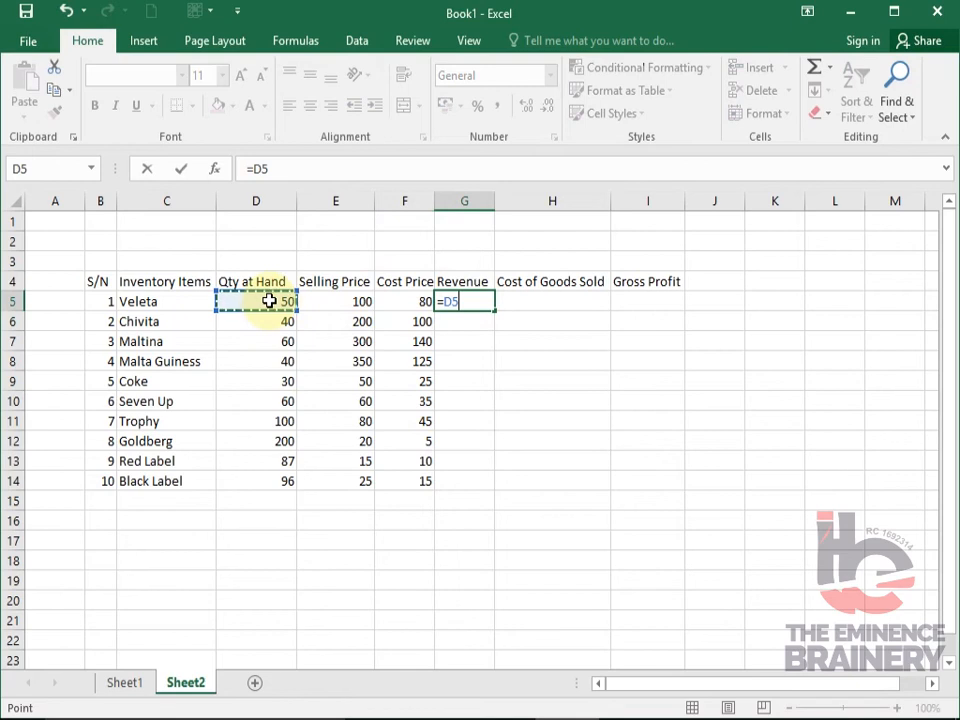
{"action": "type", "text": "*"}
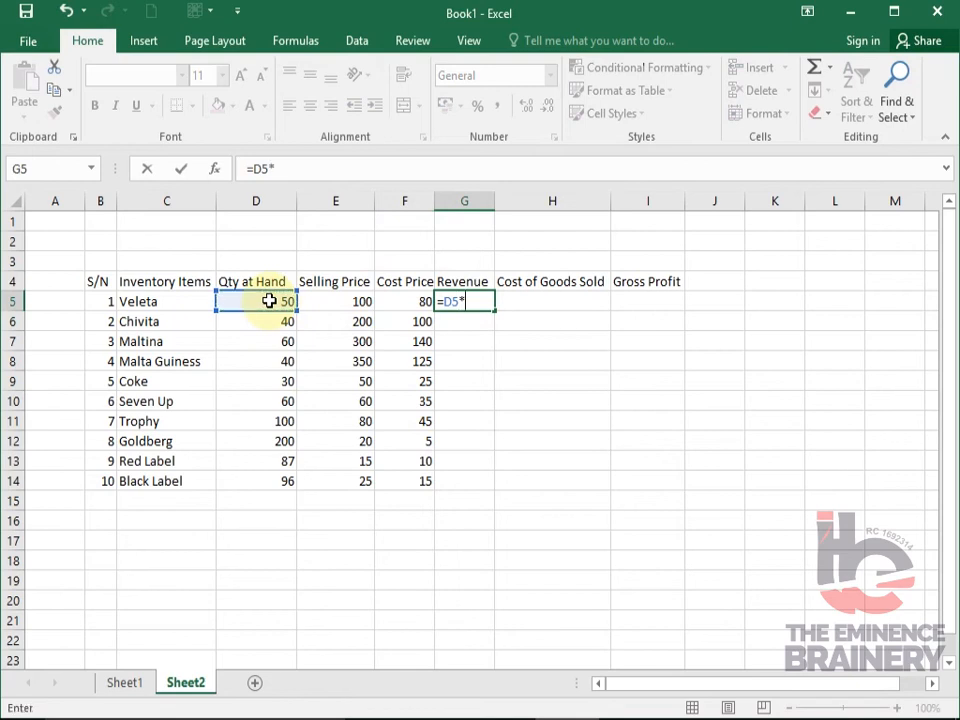
{"action": "left_click", "coordinate": [362, 301]}
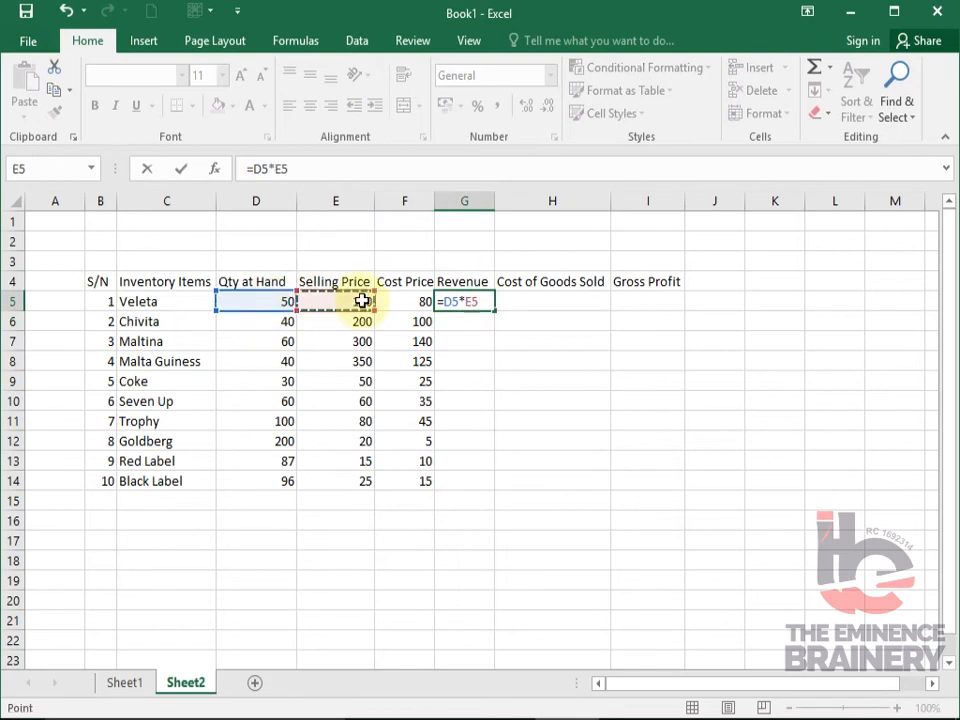
{"action": "key", "text": "Return"}
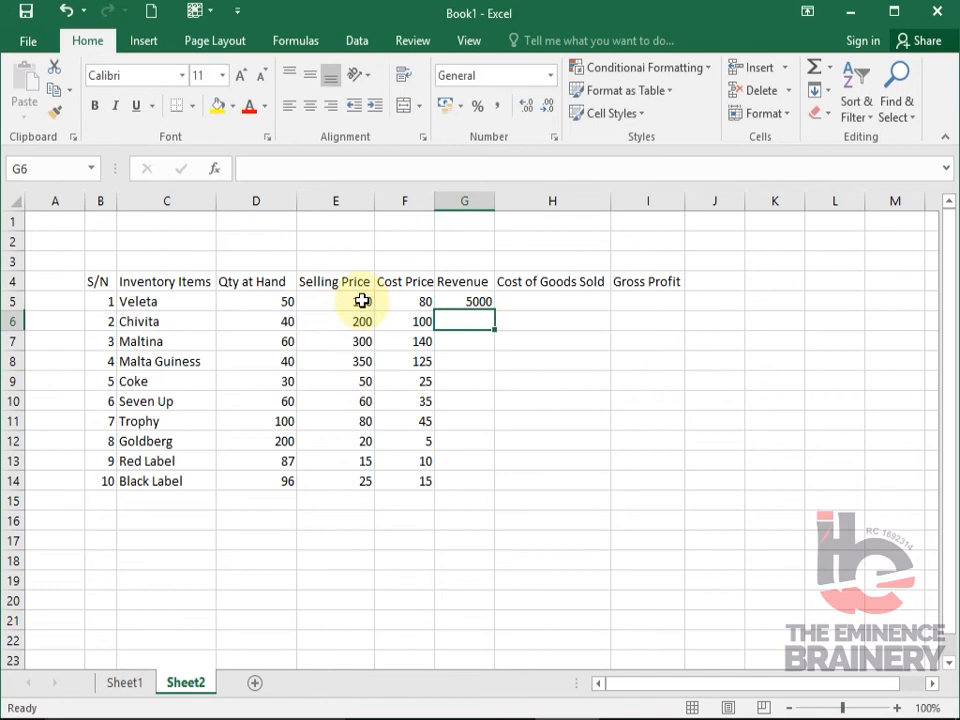
- Fill the revenue formula from G5 down through G14 for all the items
{"action": "left_click", "coordinate": [481, 302]}
{"action": "left_click_drag", "start_coordinate": [492, 311], "coordinate": [481, 491]}
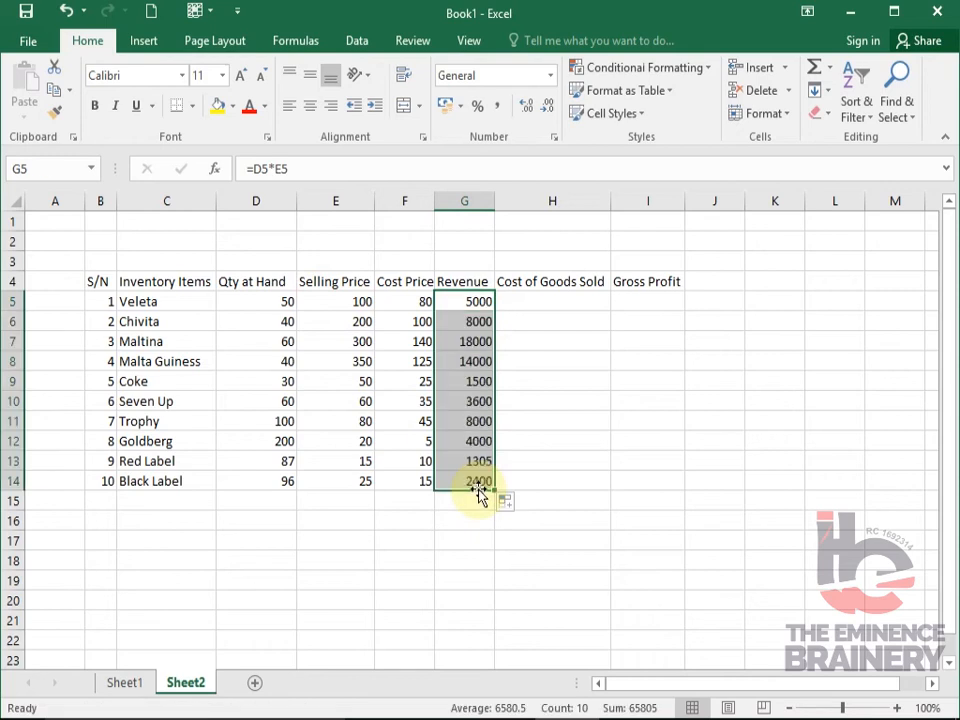
{"action": "key", "text": "ctrl+z"}
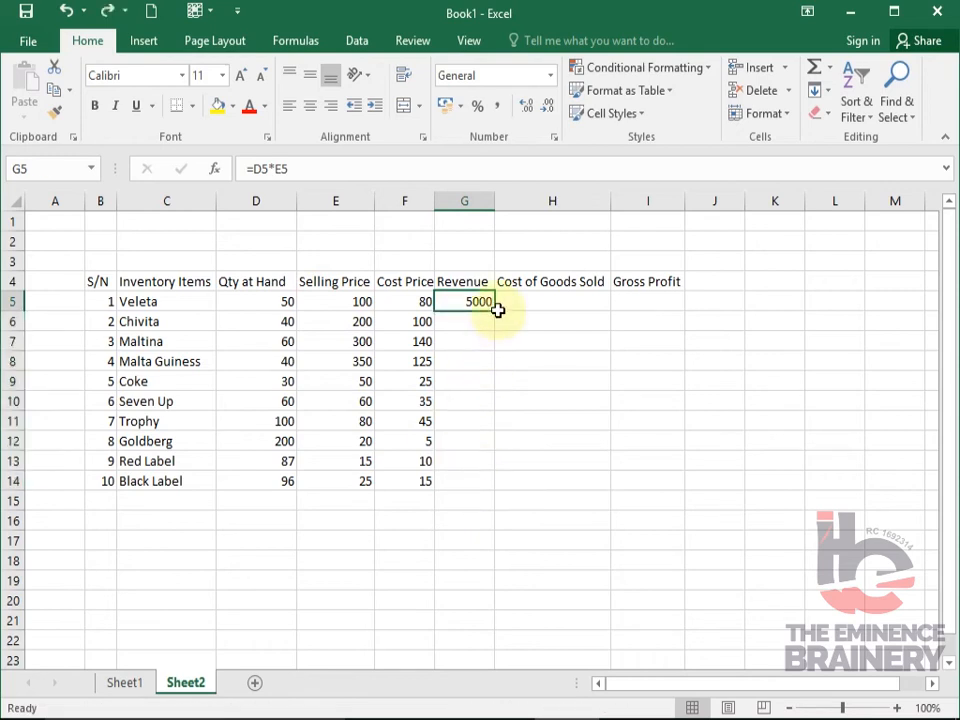
{"action": "left_click_drag", "start_coordinate": [497, 314], "coordinate": [495, 489]}
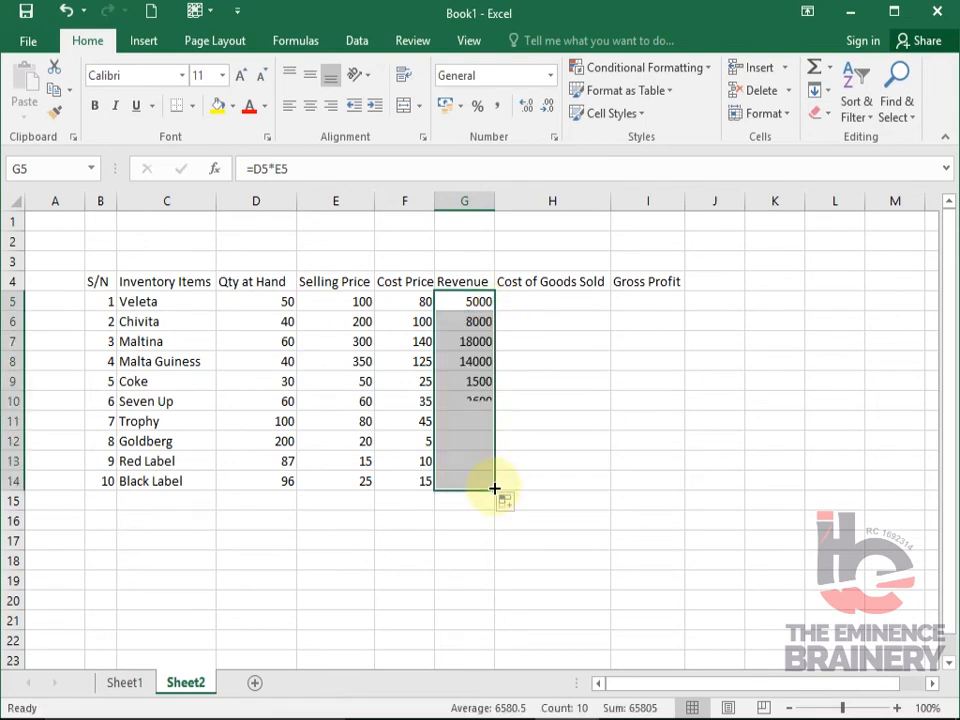
- Calculate the cost of goods sold in H5 with =D5*F5 and fill the formula down to H14
{"action": "left_click", "coordinate": [553, 304]}
{"action": "type", "text": "="}
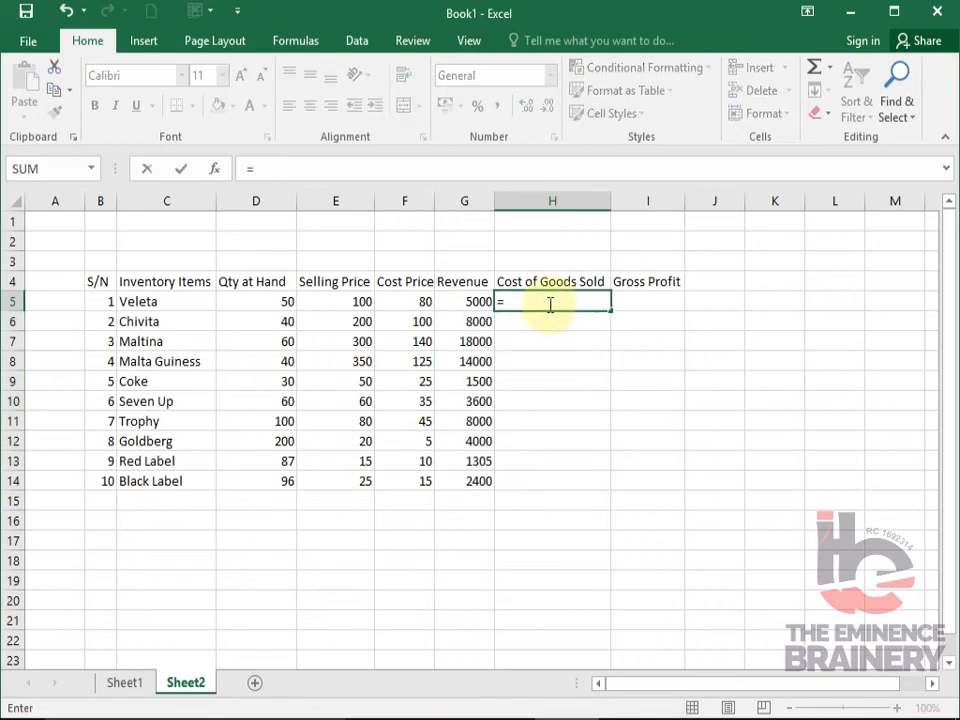
{"action": "left_click", "coordinate": [274, 299]}
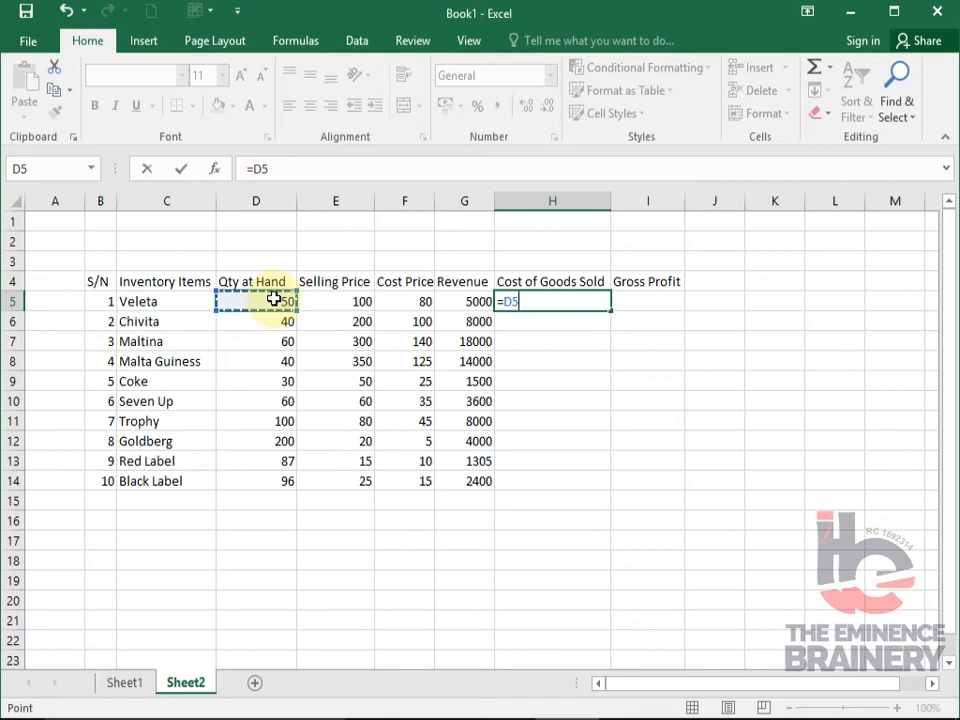
{"action": "type", "text": "*"}
{"action": "left_click", "coordinate": [401, 301]}
{"action": "key", "text": "Return"}
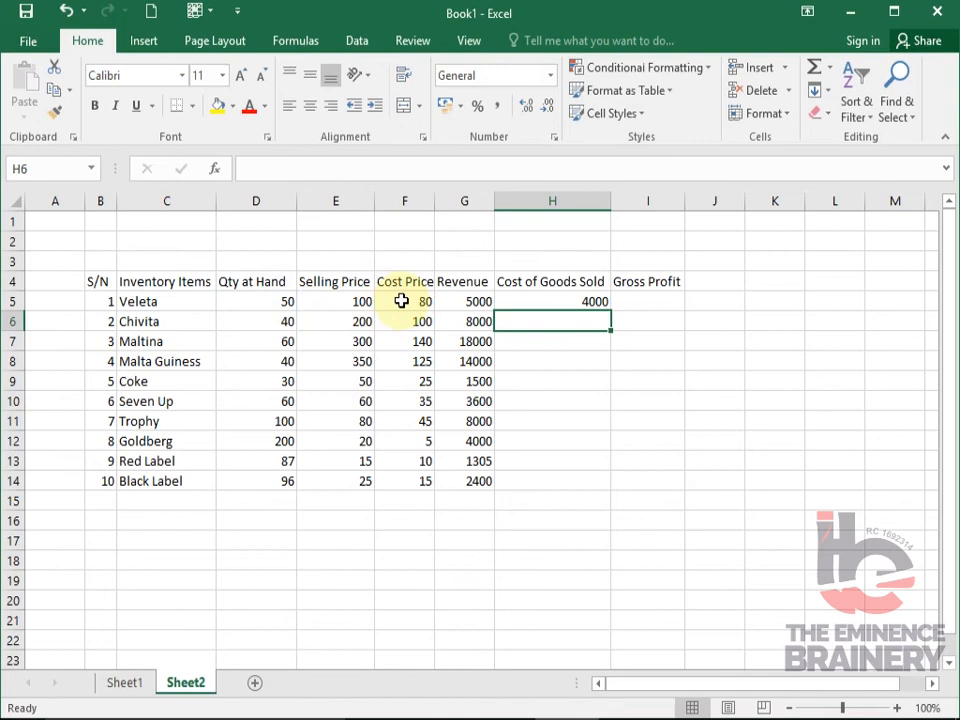
{"action": "left_click", "coordinate": [589, 302]}
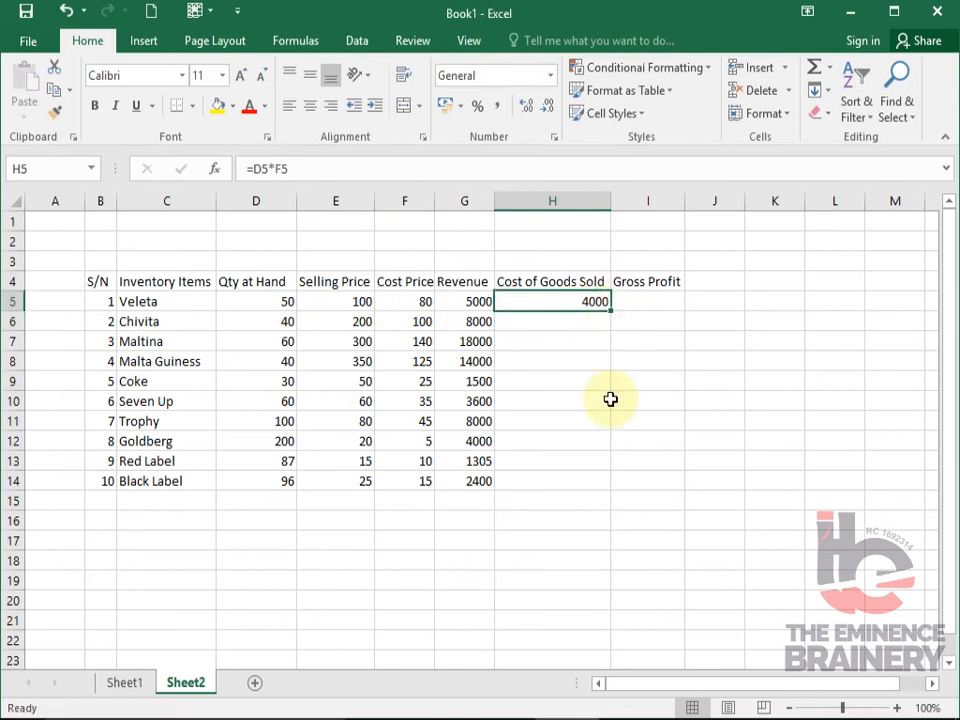
{"action": "double_click", "coordinate": [611, 312]}
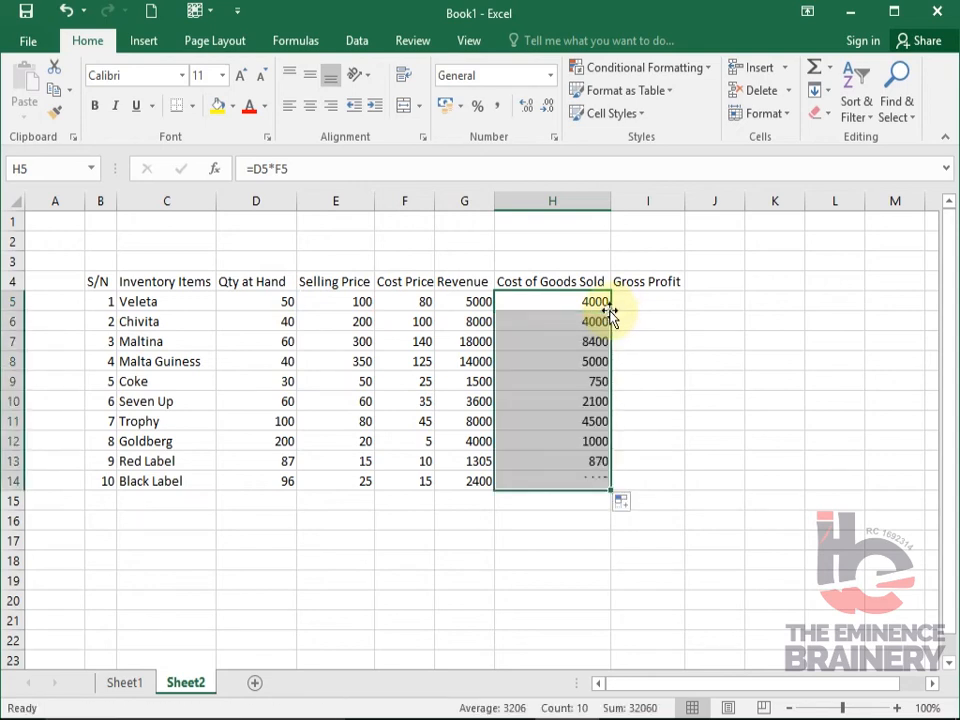
- Calculate the gross profit in I5 with =G5-H5 and fill the formula down to I14
{"action": "left_click", "coordinate": [664, 300]}
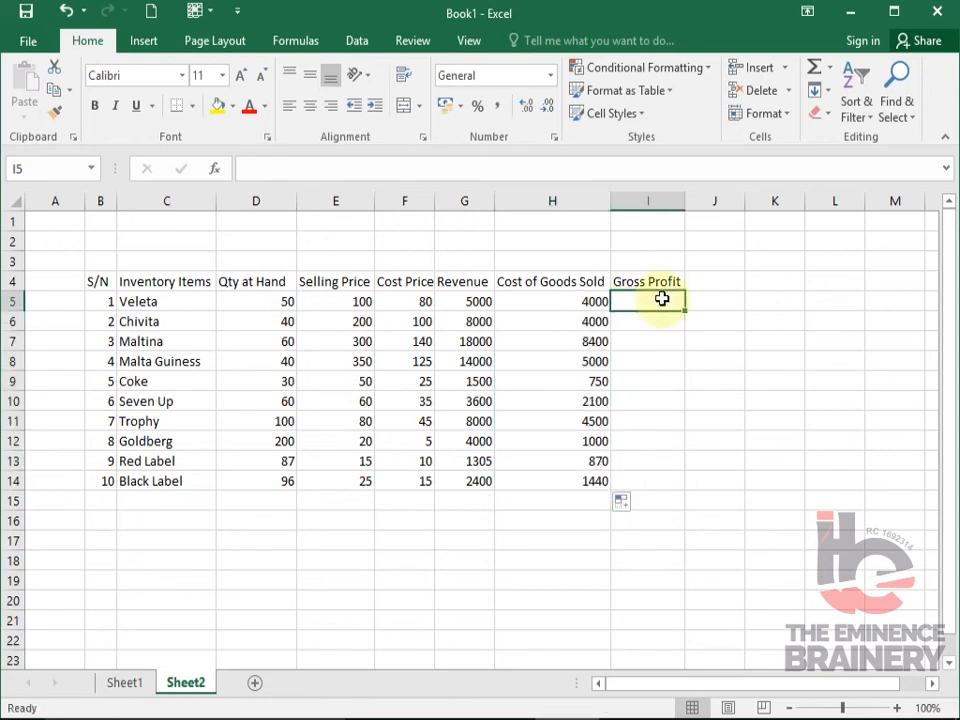
{"action": "type", "text": "="}
{"action": "key", "text": "Left"}
{"action": "key", "text": "Left"}
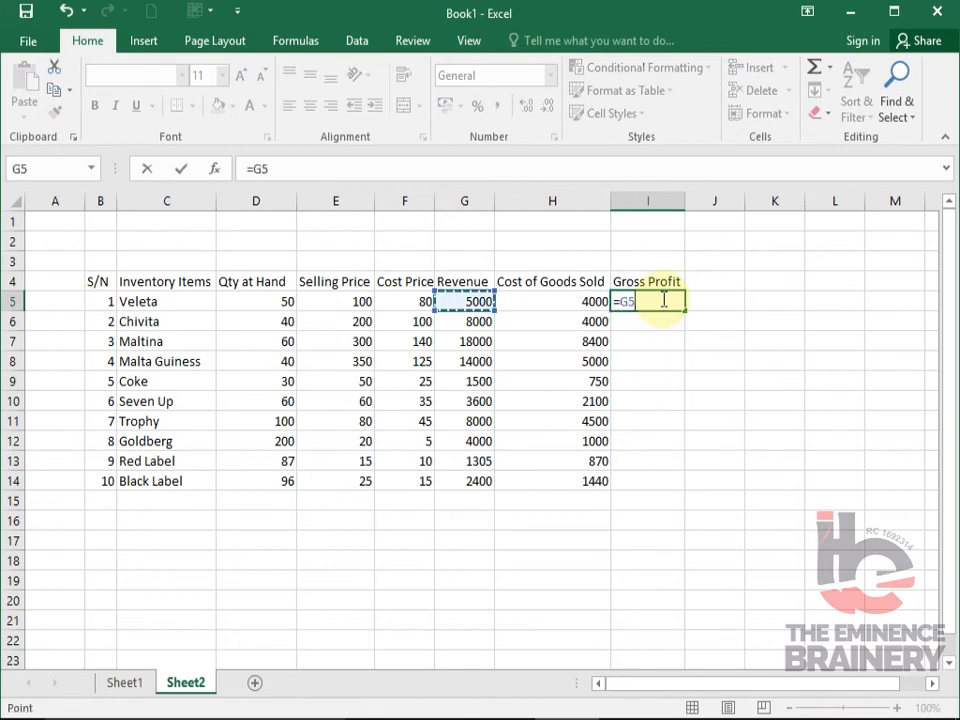
{"action": "type", "text": "-"}
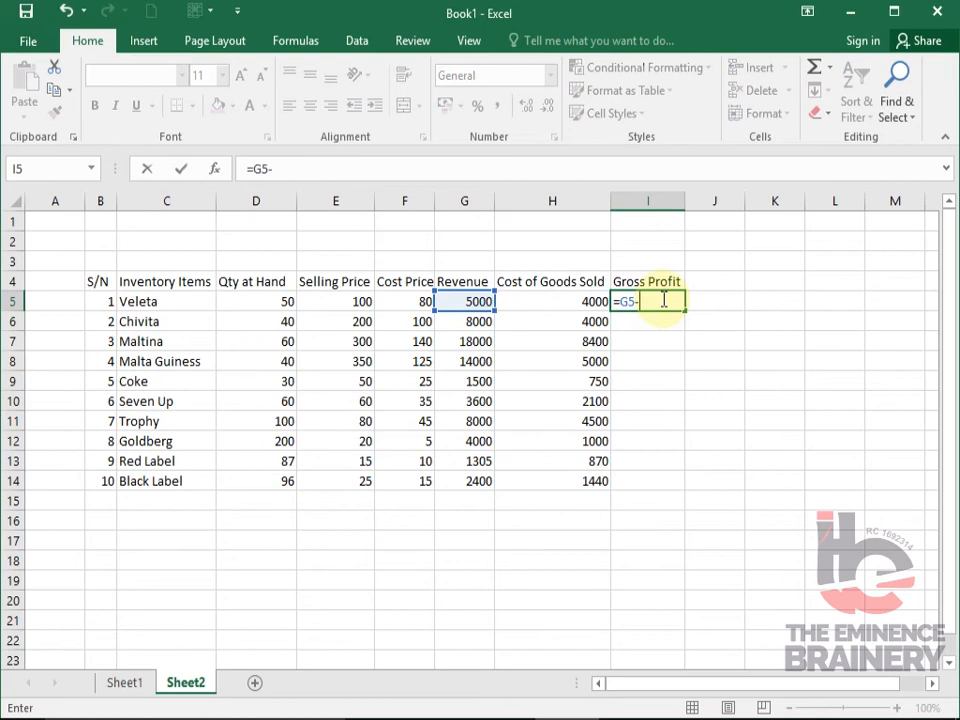
{"action": "key", "text": "Left"}
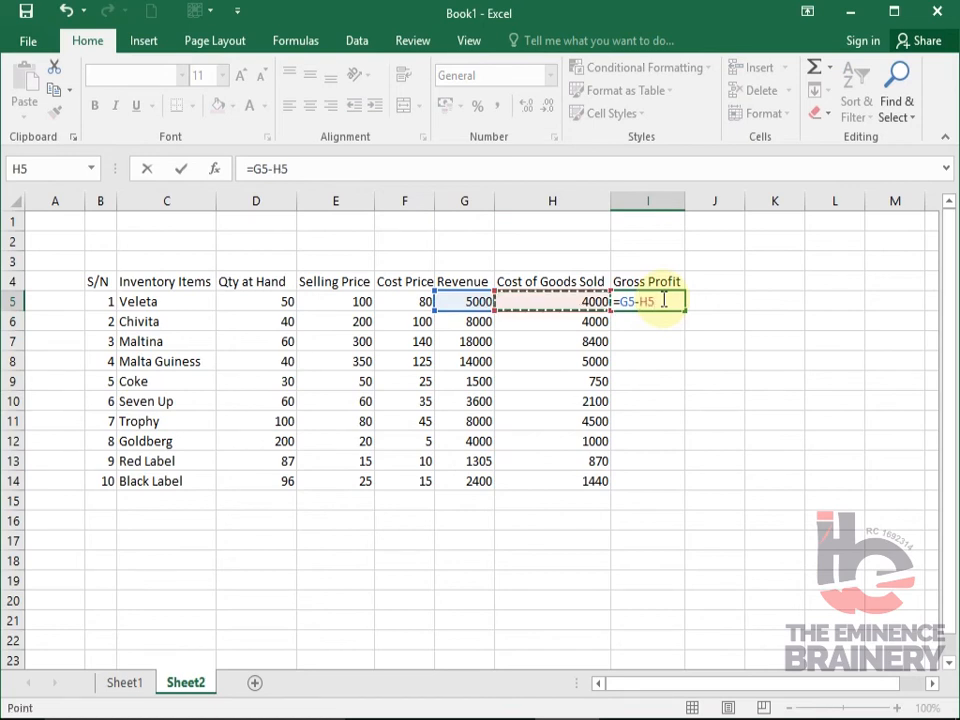
{"action": "key", "text": "Return"}
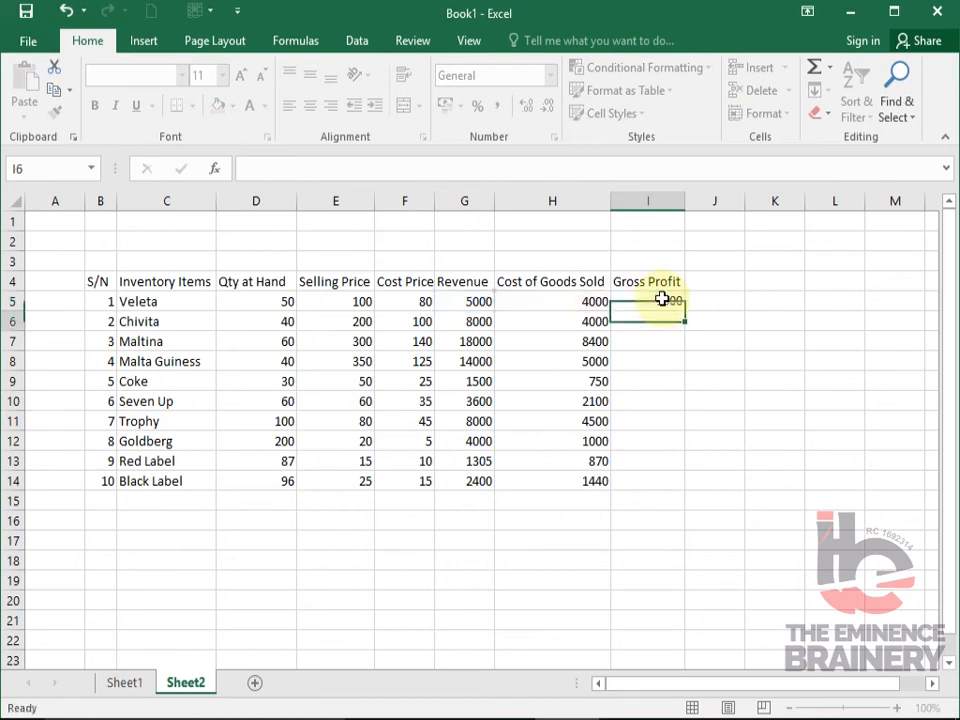
{"action": "left_click", "coordinate": [661, 301]}
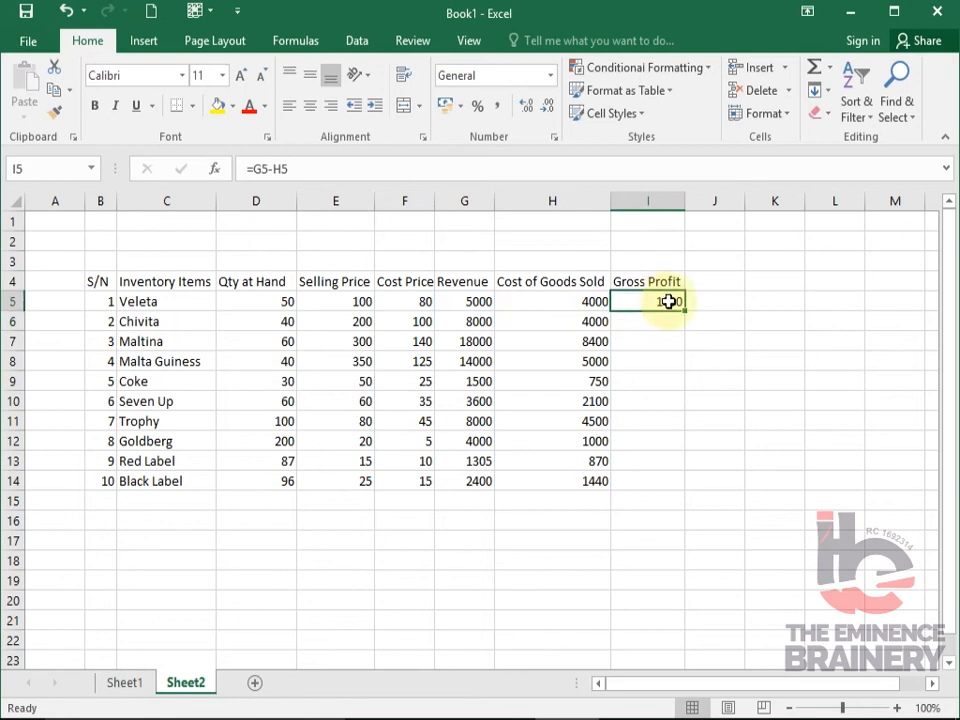
{"action": "double_click", "coordinate": [688, 314]}
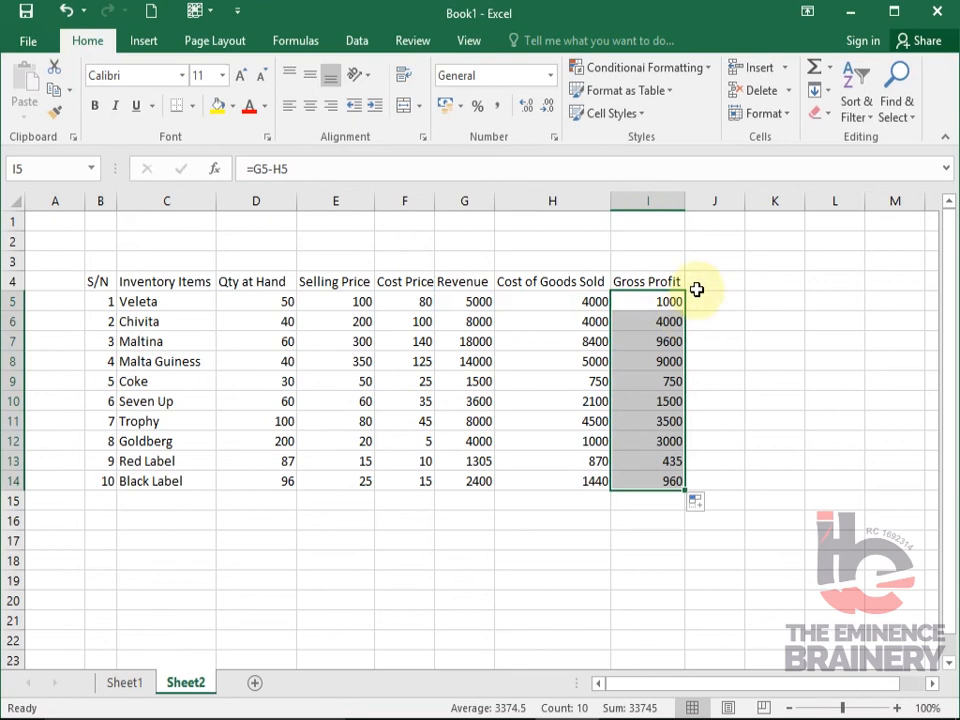
- Add the column heading Margin in J4, beside Gross Profit
{"action": "left_click", "coordinate": [699, 284]}
{"action": "type", "text": "Margin"}
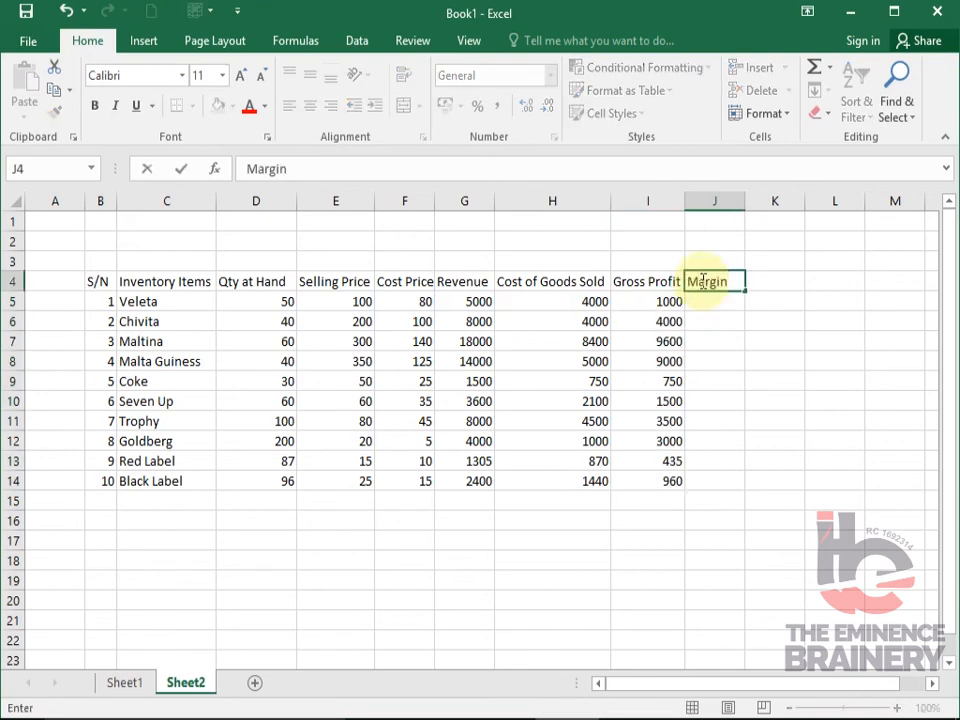
{"action": "key", "text": "Return"}
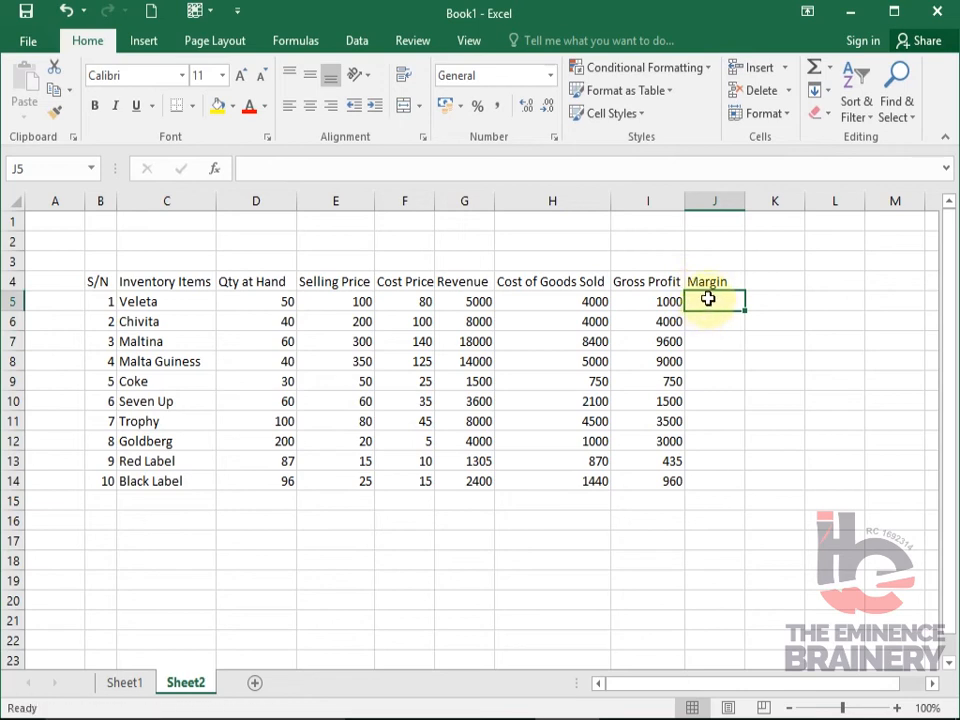
- Calculate the margin in J5 as gross profit divided by revenue with =I5/G5 and fill the formula down to J14
{"action": "type", "text": "="}
{"action": "key", "text": "Left"}
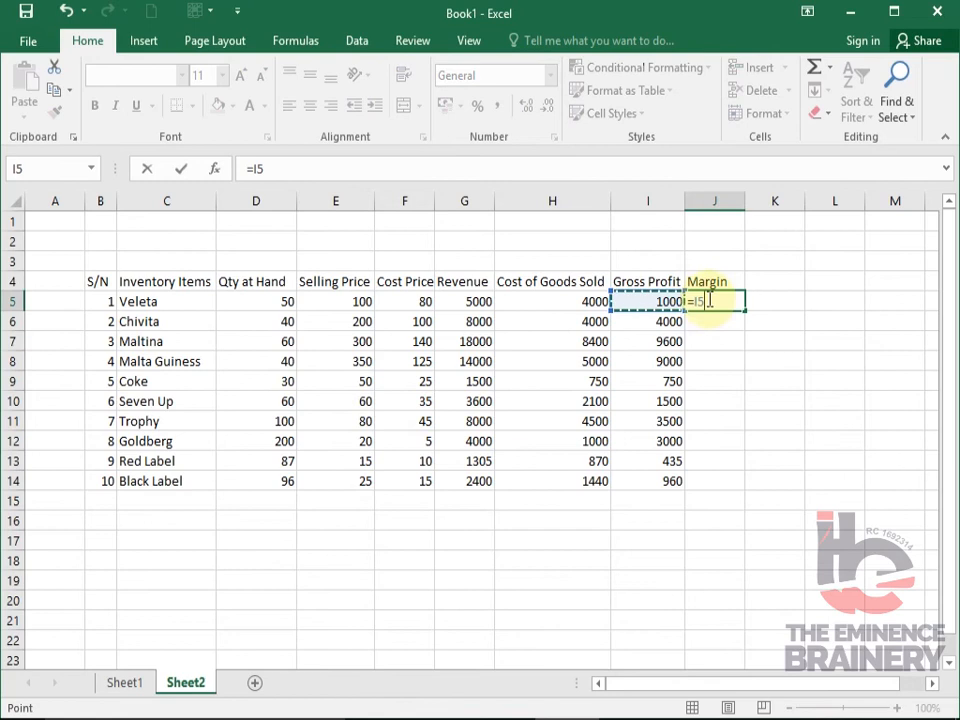
{"action": "type", "text": "/"}
{"action": "key", "text": "Left"}
{"action": "key", "text": "Left"}
{"action": "key", "text": "Left"}
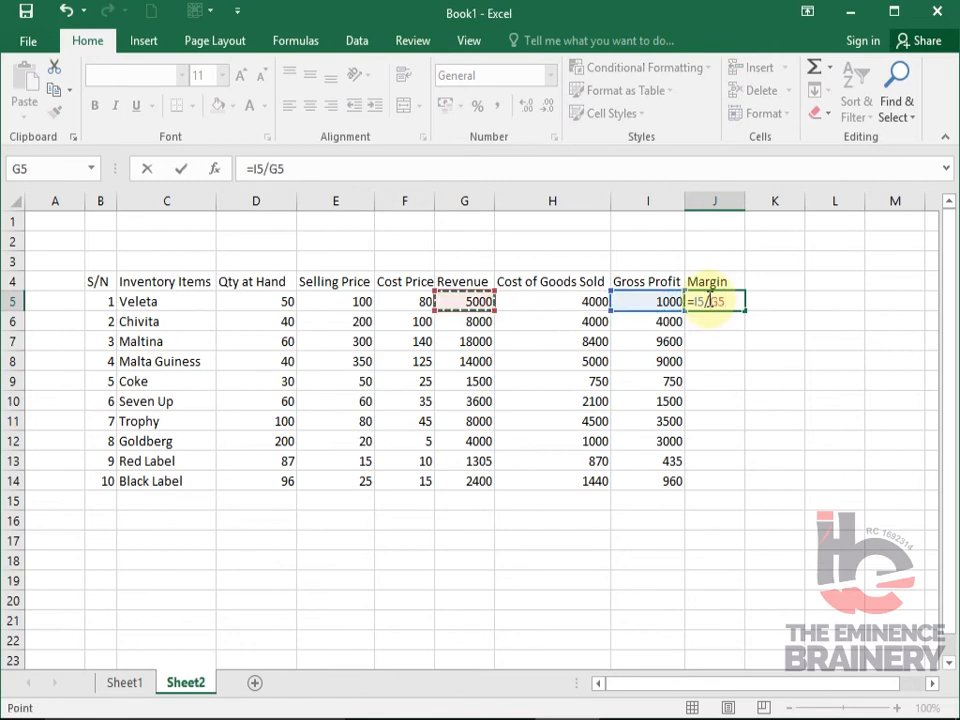
{"action": "key", "text": "Return"}
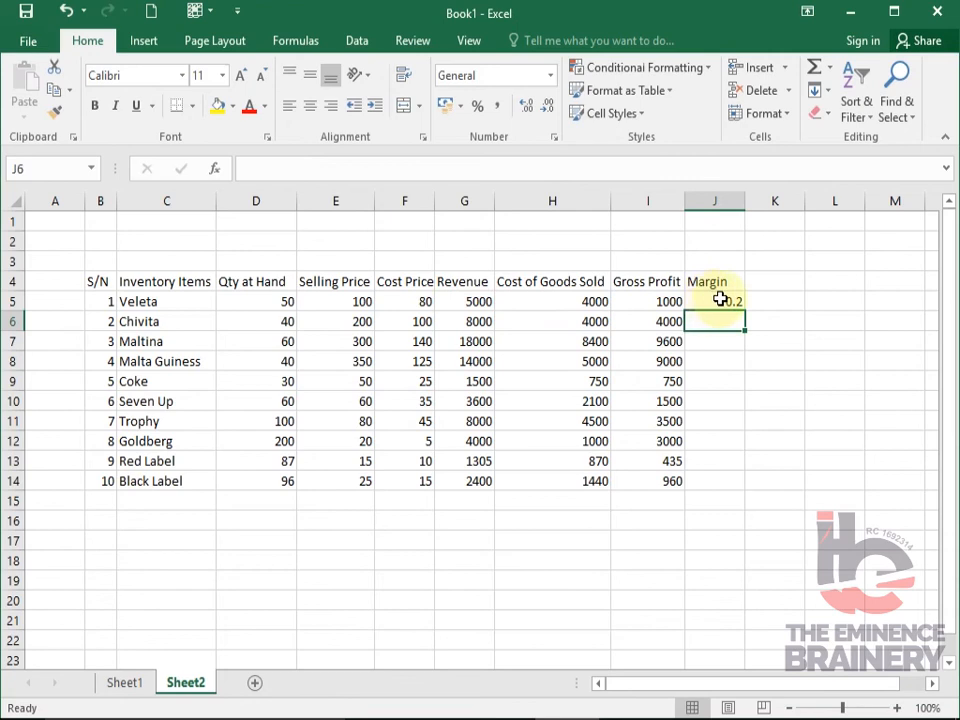
{"action": "left_click", "coordinate": [724, 301]}
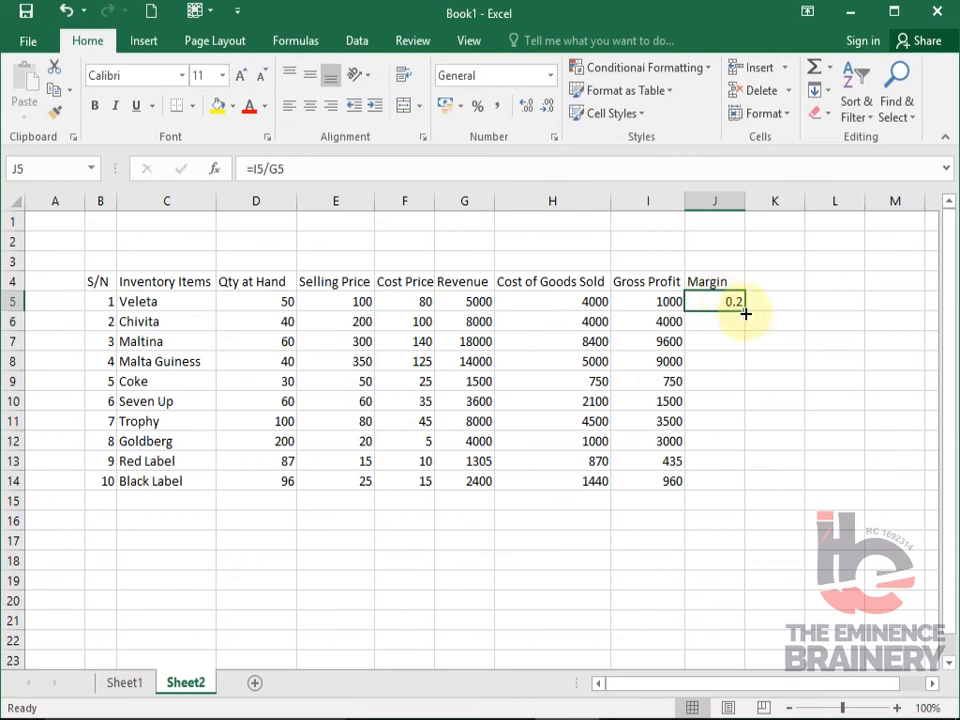
{"action": "double_click", "coordinate": [747, 312]}
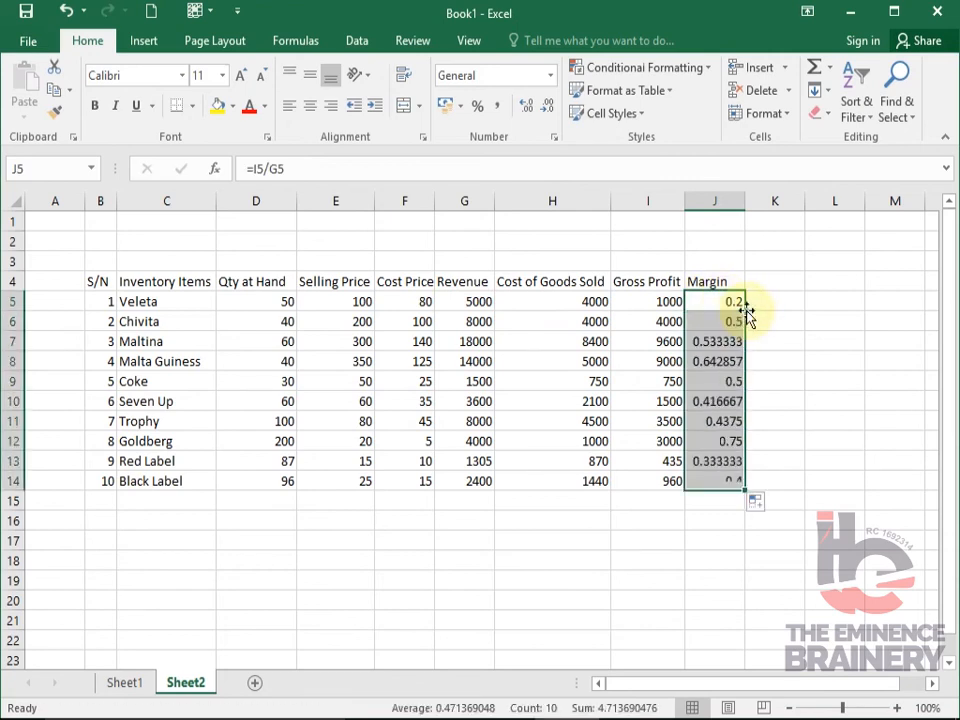
- Wrap the Cost of Goods Sold heading in H4 and narrow column H so the heading spans three lines
{"action": "left_click", "coordinate": [584, 398]}
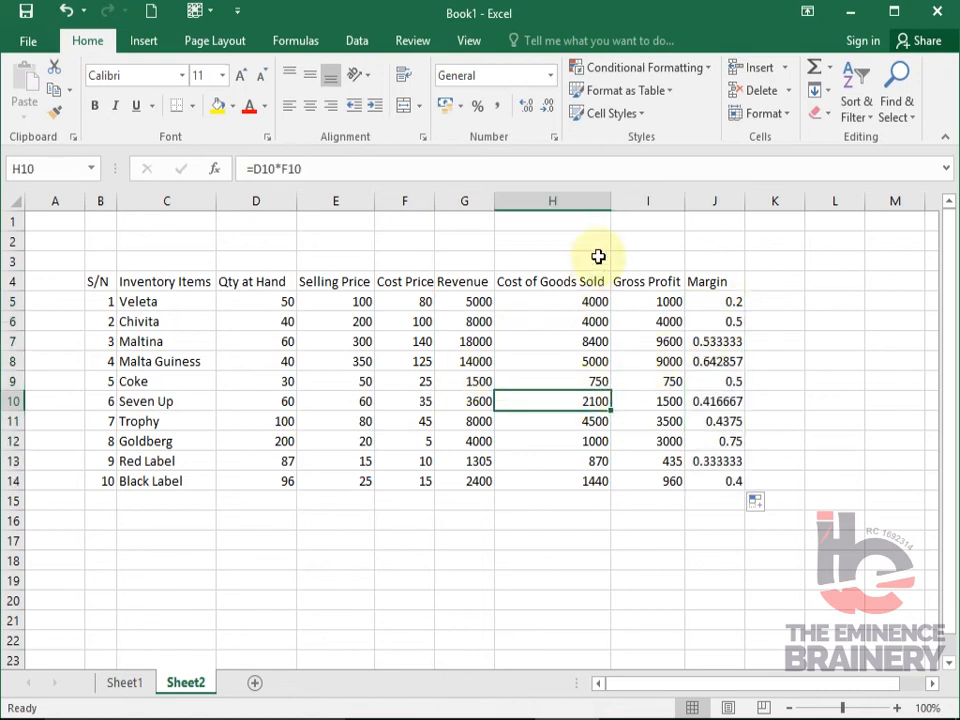
{"action": "left_click", "coordinate": [573, 283]}
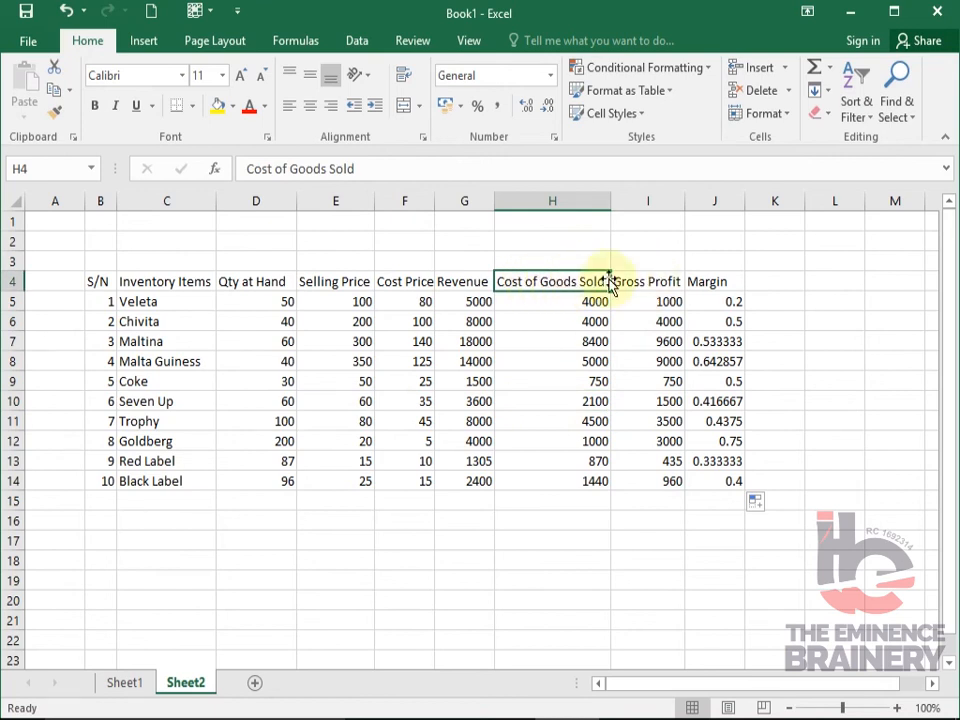
{"action": "left_click", "coordinate": [403, 80]}
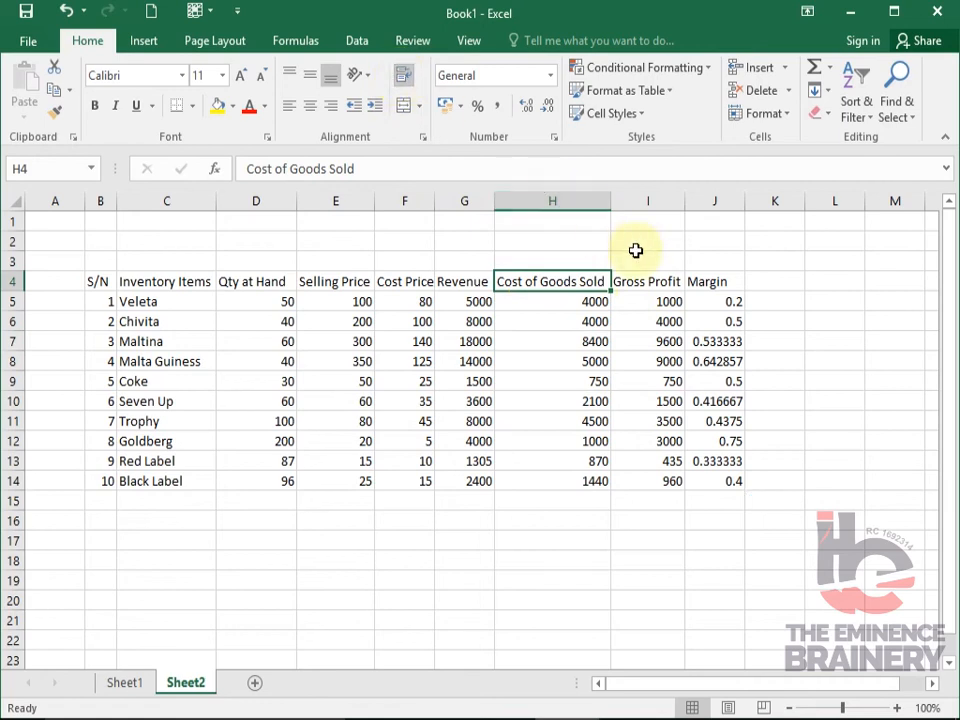
{"action": "left_click_drag", "start_coordinate": [609, 201], "coordinate": [559, 208]}
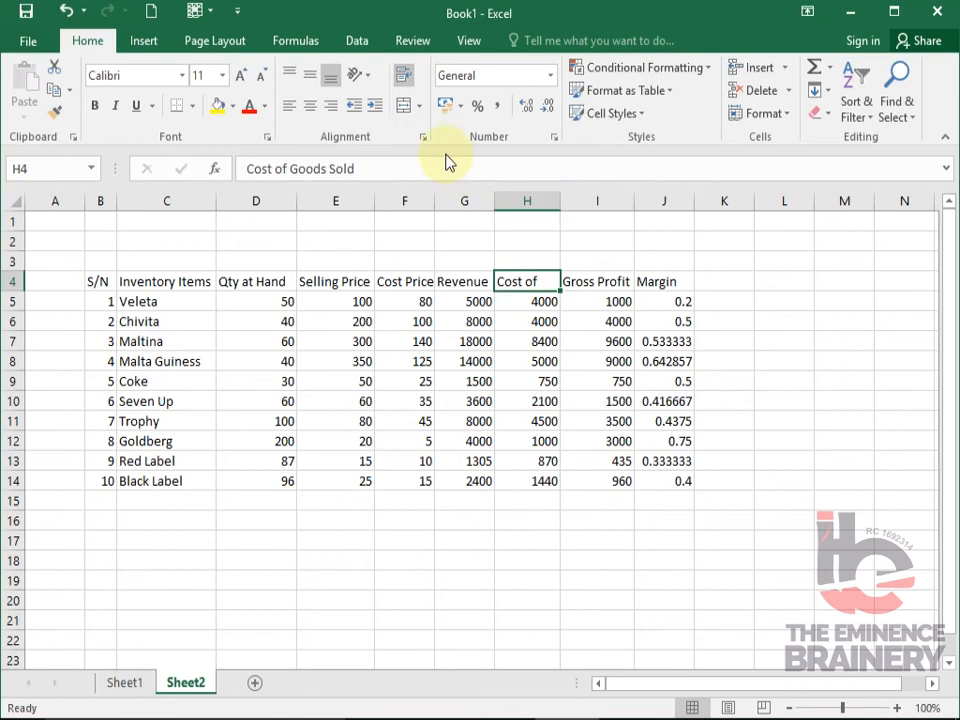
{"action": "left_click", "coordinate": [401, 79]}
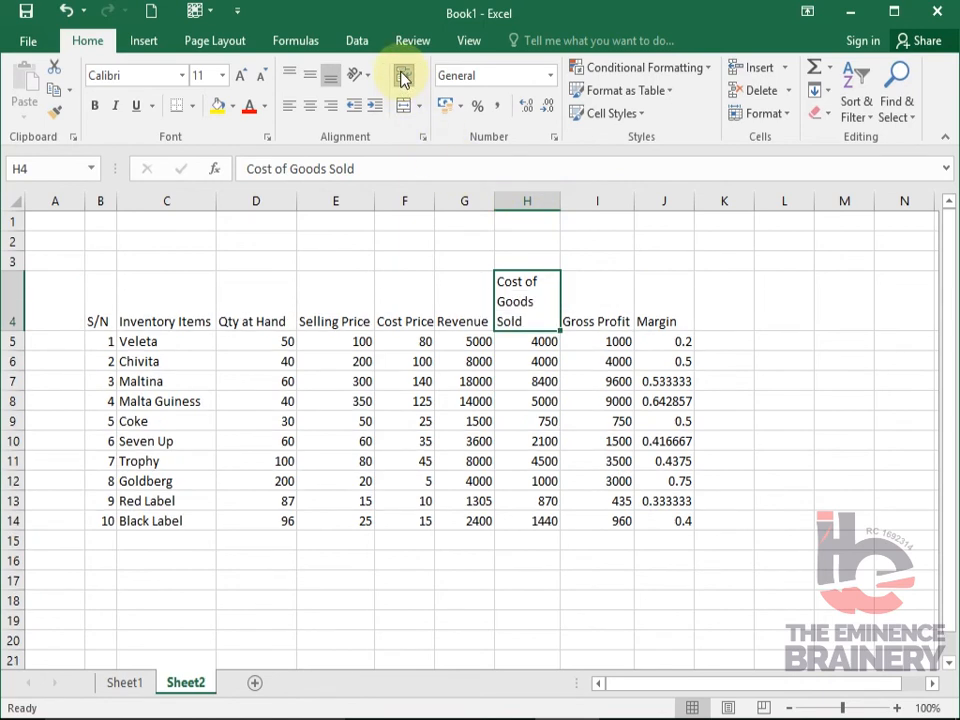
{"action": "left_click_drag", "start_coordinate": [562, 200], "coordinate": [545, 199]}
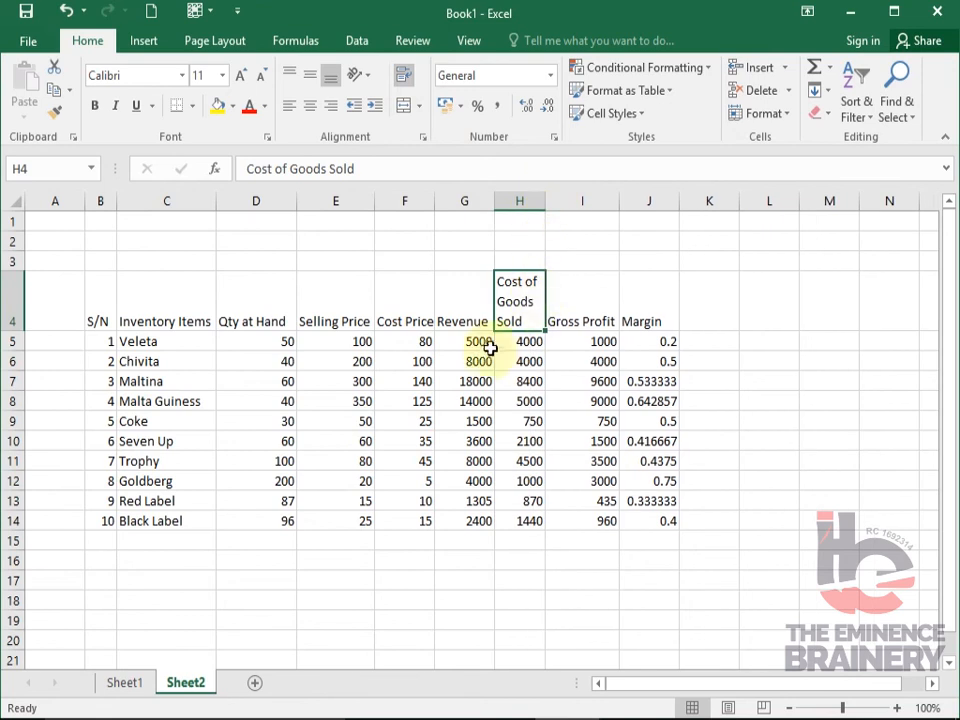
- Apply the comma number style to G5:I14 and fit column H's width to its values
{"action": "left_click_drag", "start_coordinate": [468, 340], "coordinate": [596, 507]}
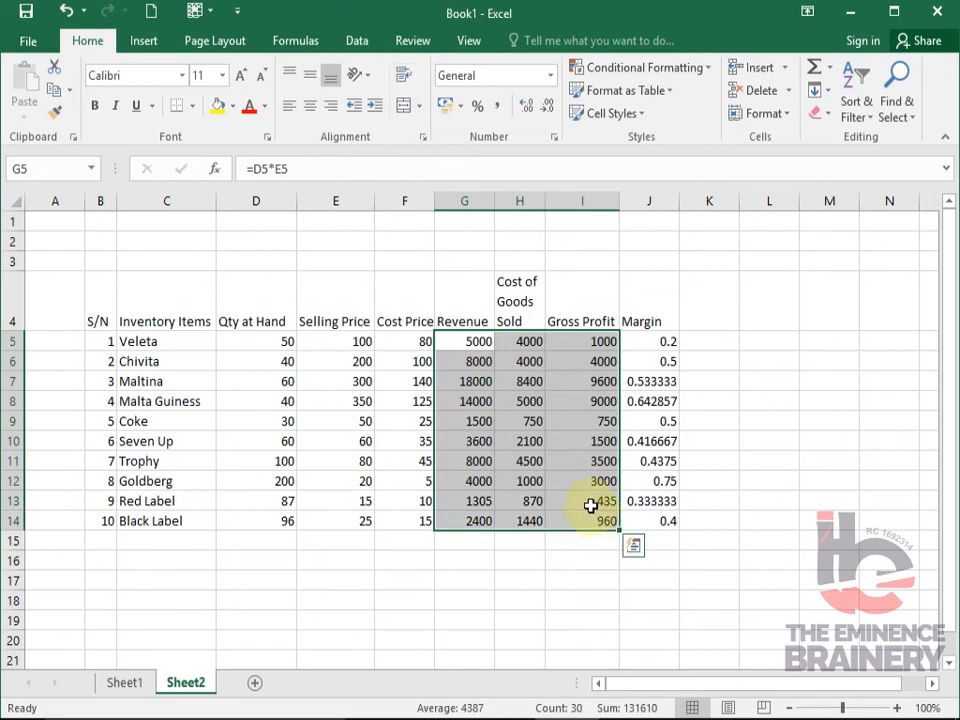
{"action": "left_click", "coordinate": [499, 113]}
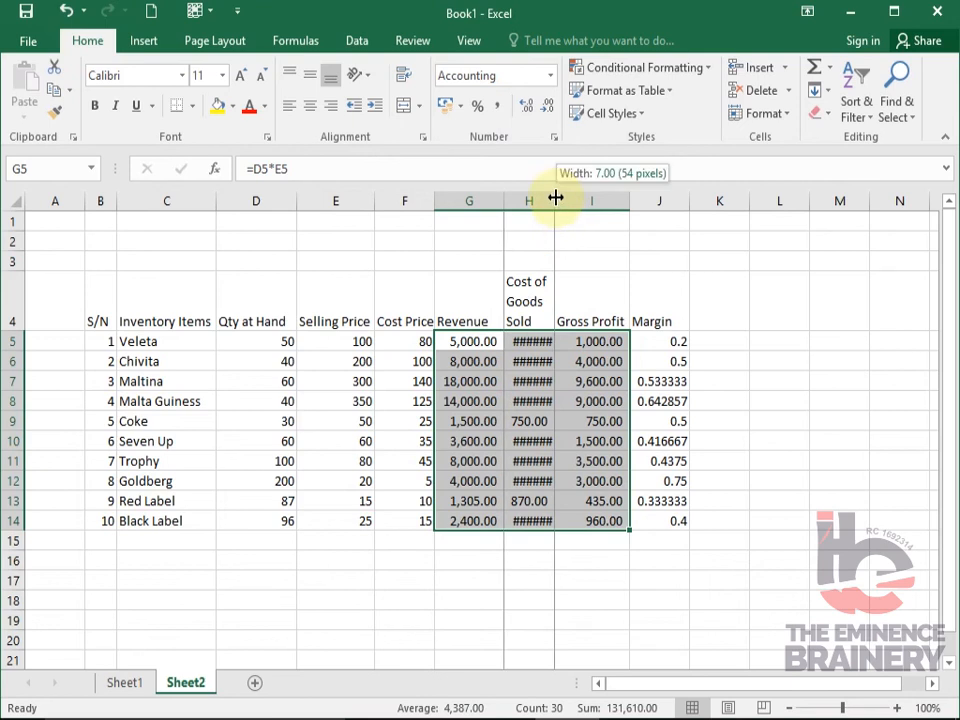
{"action": "double_click", "coordinate": [555, 199]}
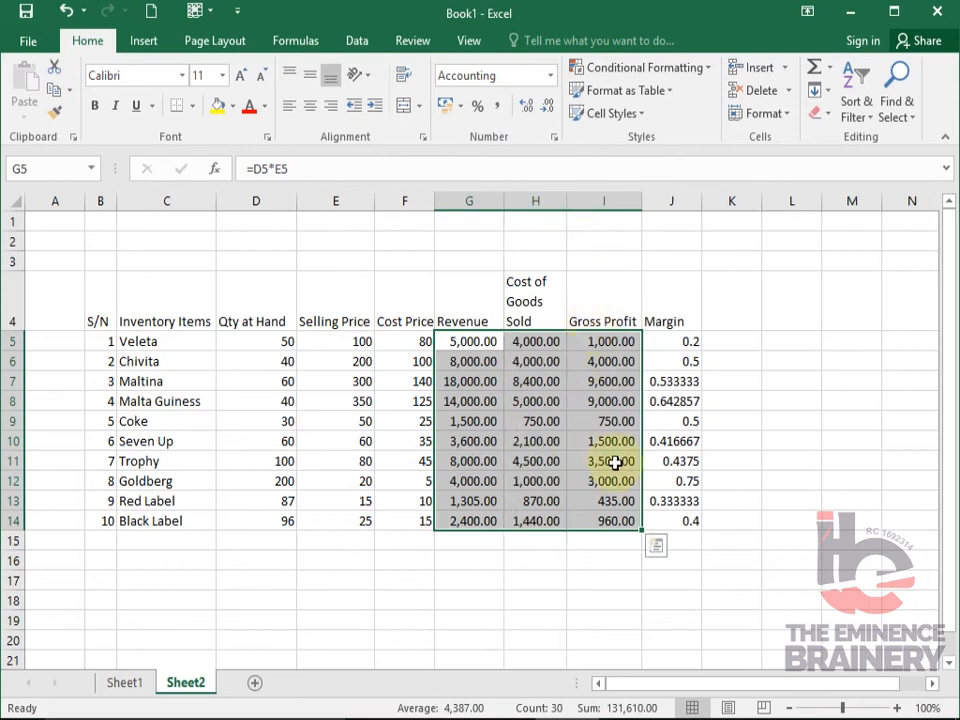
{"action": "left_click", "coordinate": [606, 580]}
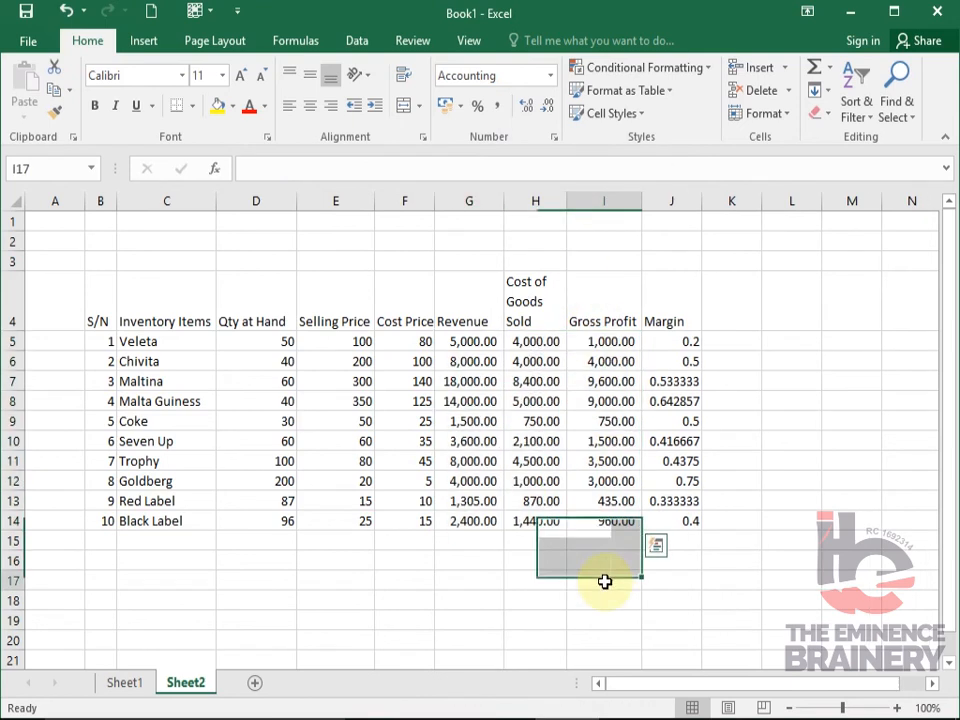
- Try an AutoSum total of the revenue figures in G15 and undo it
{"action": "left_click", "coordinate": [470, 340]}
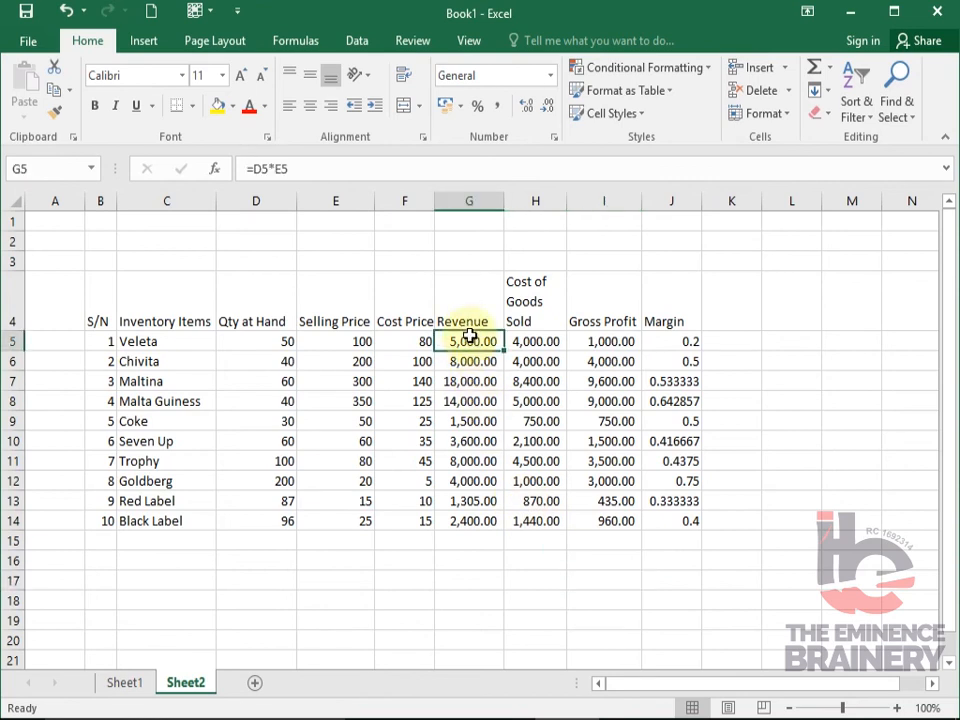
{"action": "left_click", "coordinate": [468, 539]}
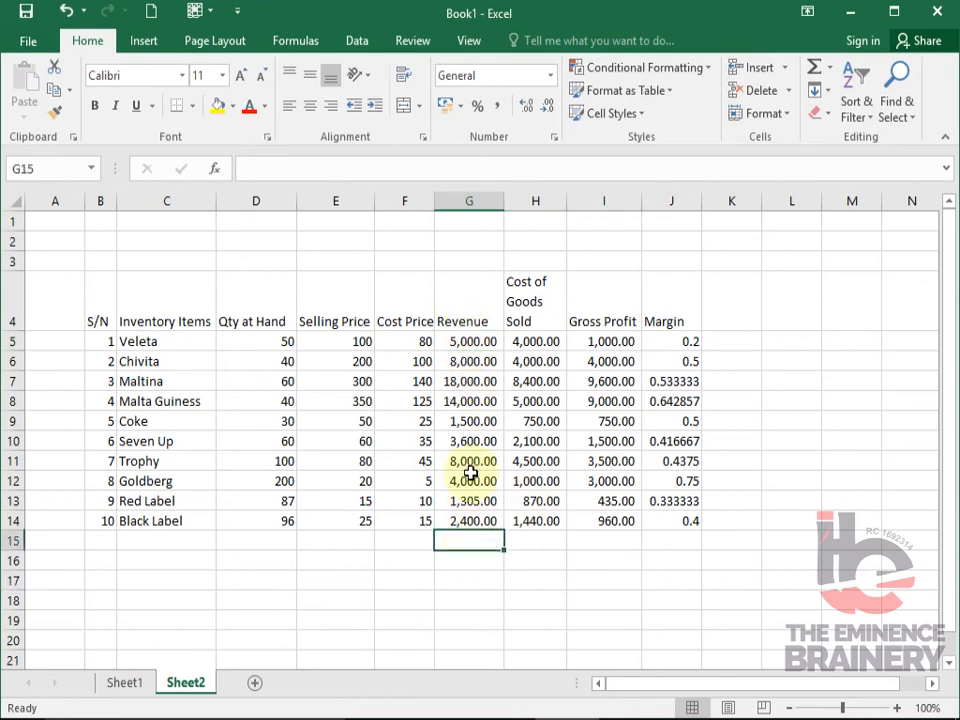
{"action": "left_click", "coordinate": [472, 341]}
{"action": "left_click_drag", "start_coordinate": [472, 341], "coordinate": [455, 541]}
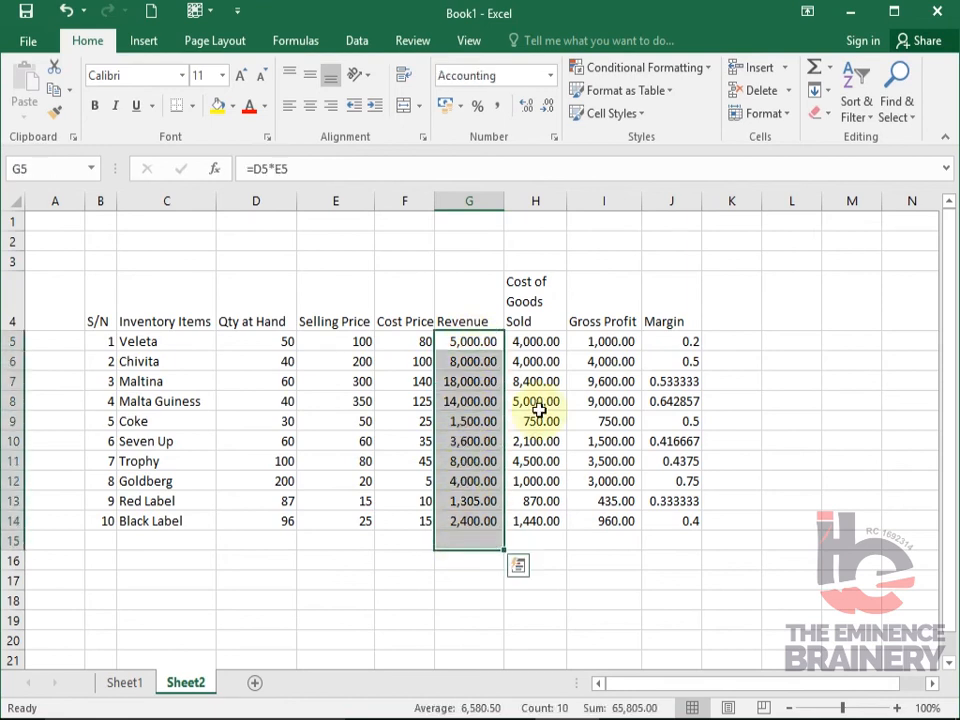
{"action": "left_click", "coordinate": [815, 70]}
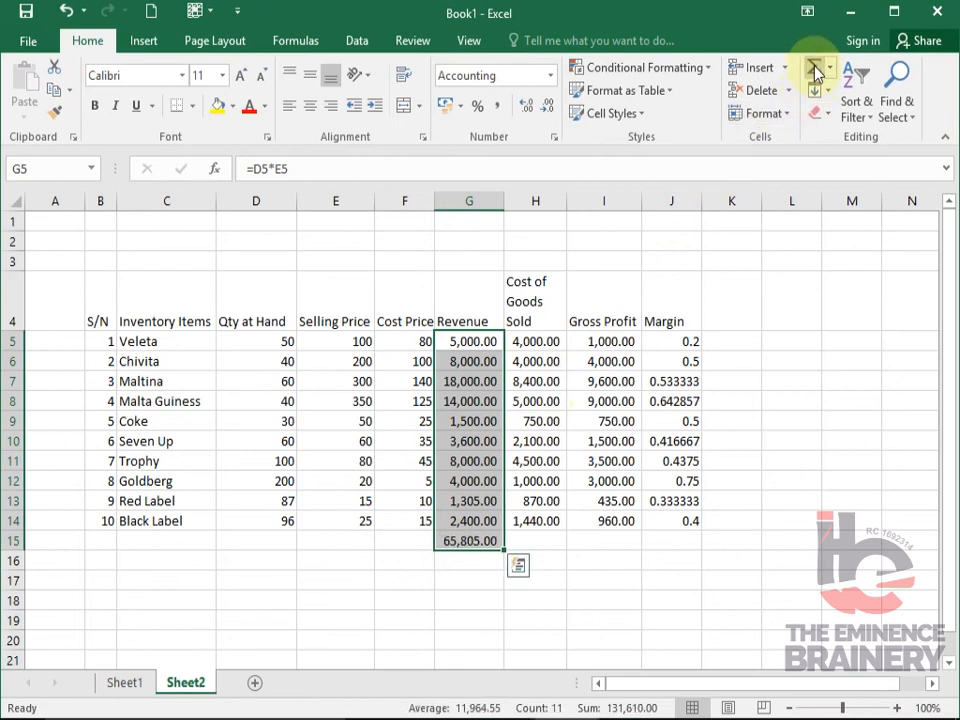
{"action": "key", "text": "ctrl+z"}
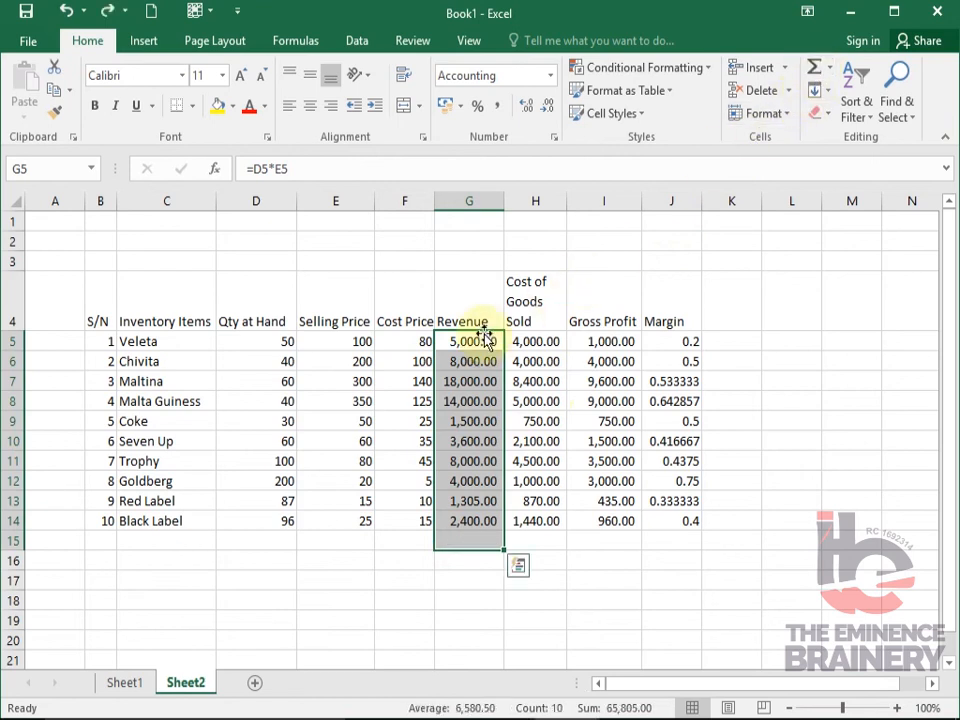
- Total the revenue figures in G15 with a manually entered =SUM(G5:G14) and clear the cell again
{"action": "left_click", "coordinate": [453, 536]}
{"action": "type", "text": "=sum"}
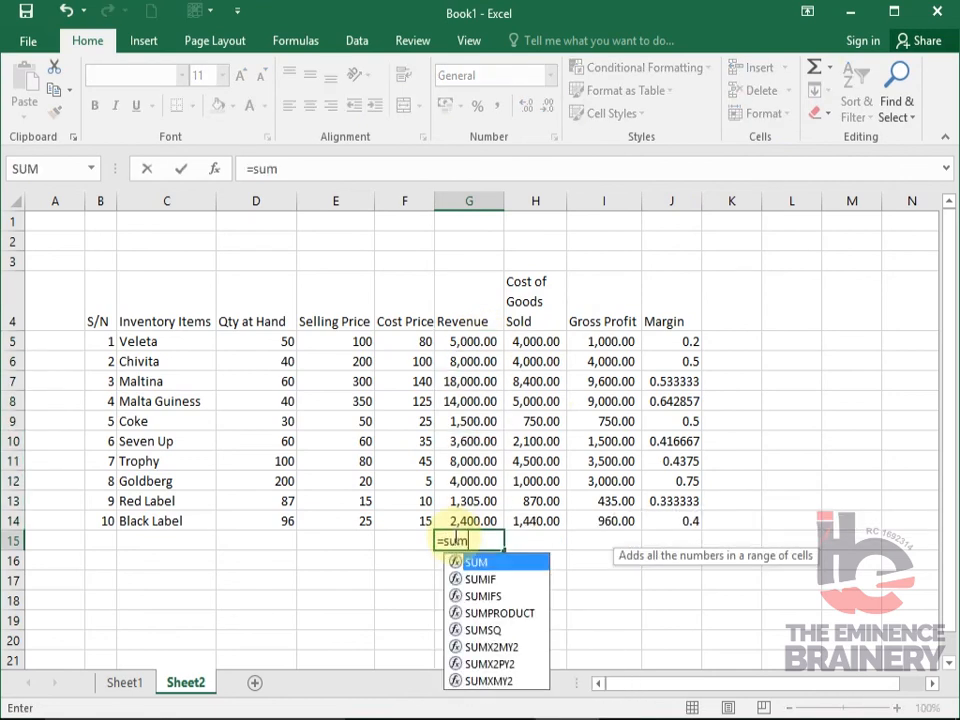
{"action": "type", "text": "("}
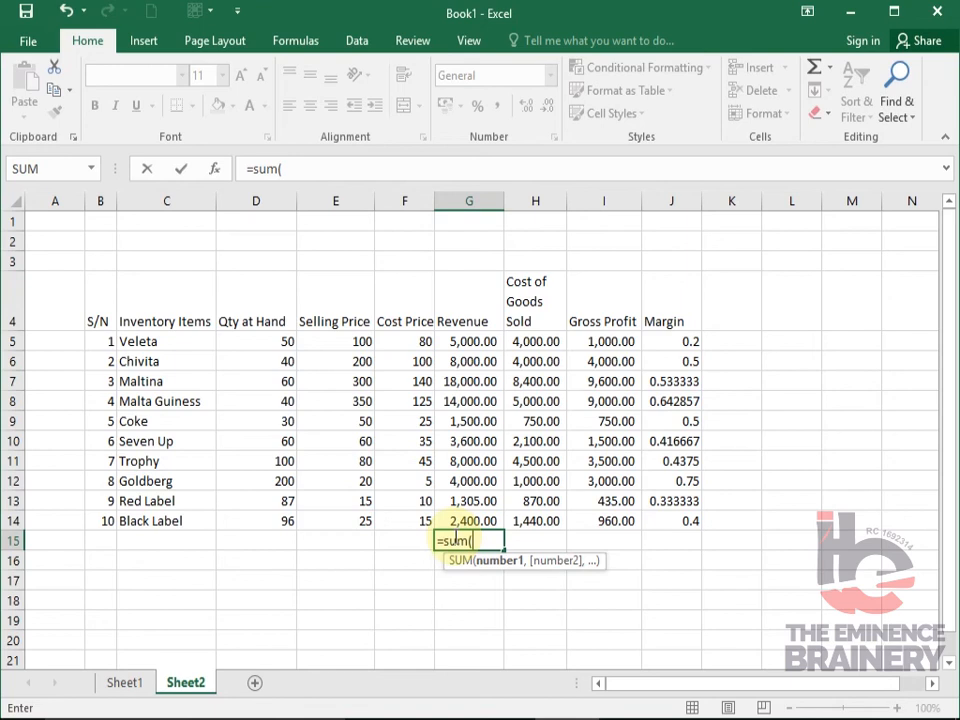
{"action": "key", "text": "Up"}
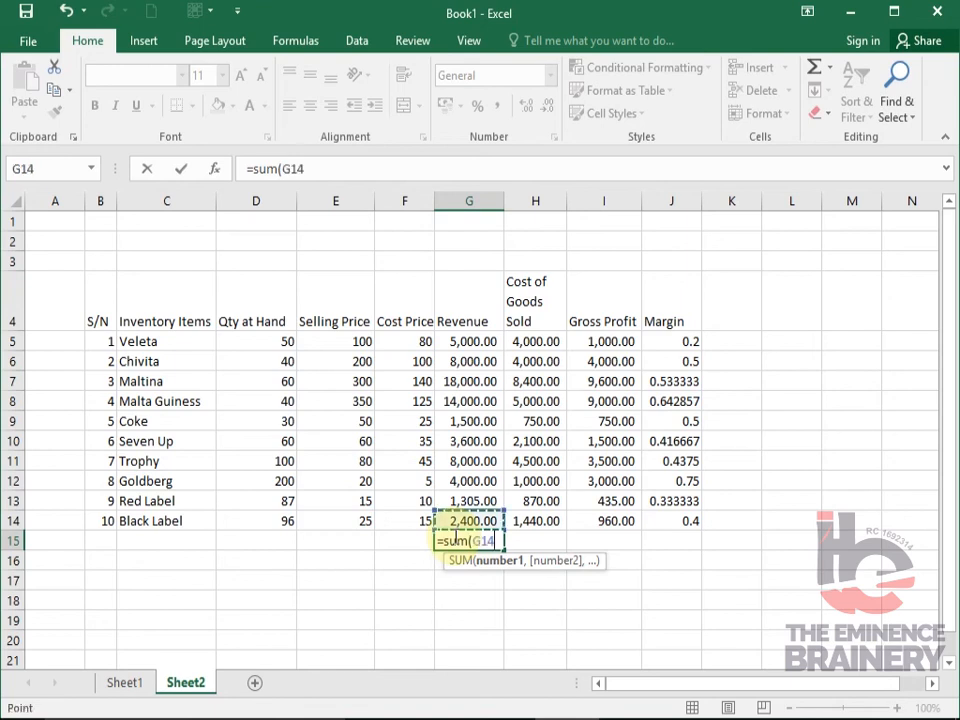
{"action": "key", "text": "Up"}
{"action": "key", "text": "Up"}
{"action": "key", "text": "Up"}
{"action": "key", "text": "Up"}
{"action": "key", "text": "Up"}
{"action": "key", "text": "Up"}
{"action": "key", "text": "Up"}
{"action": "key", "text": "Up"}
{"action": "key", "text": "Up"}
{"action": "key", "text": "Up"}
{"action": "key", "text": "Down"}
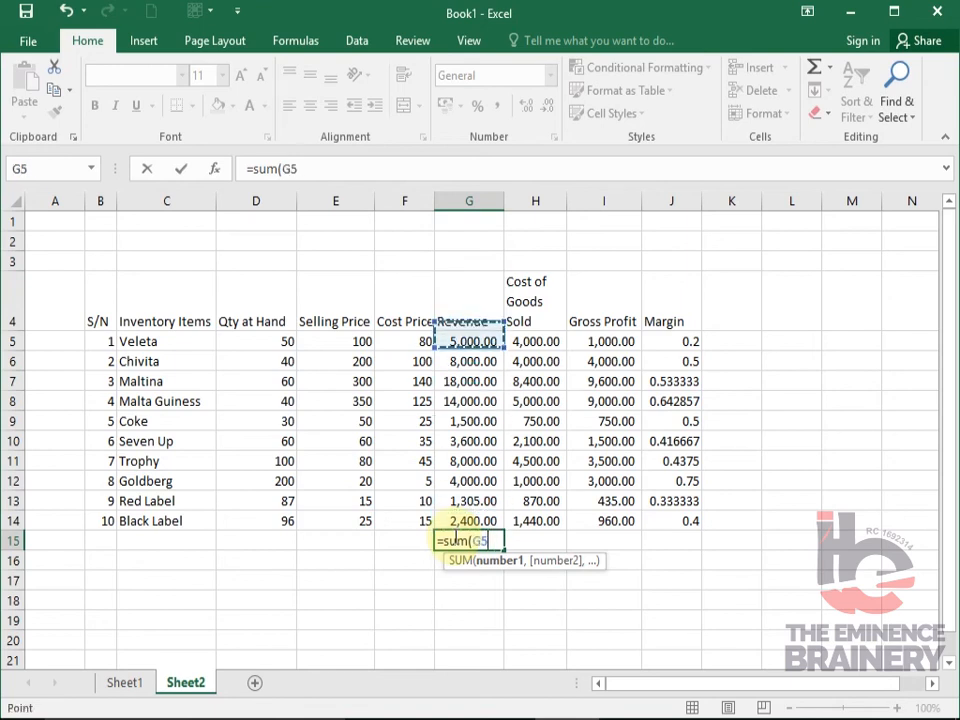
{"action": "key", "text": "shift+Down"}
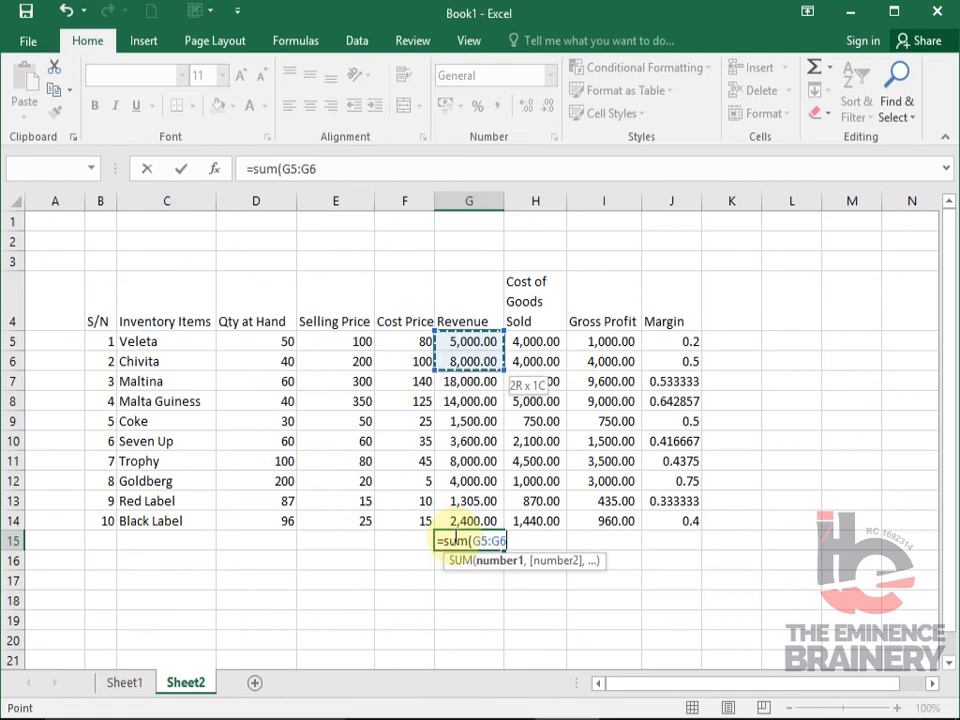
{"action": "key", "text": "shift+Down"}
{"action": "key", "text": "shift+Down"}
{"action": "key", "text": "shift+Down"}
{"action": "key", "text": "shift+Down"}
{"action": "key", "text": "shift+Down"}
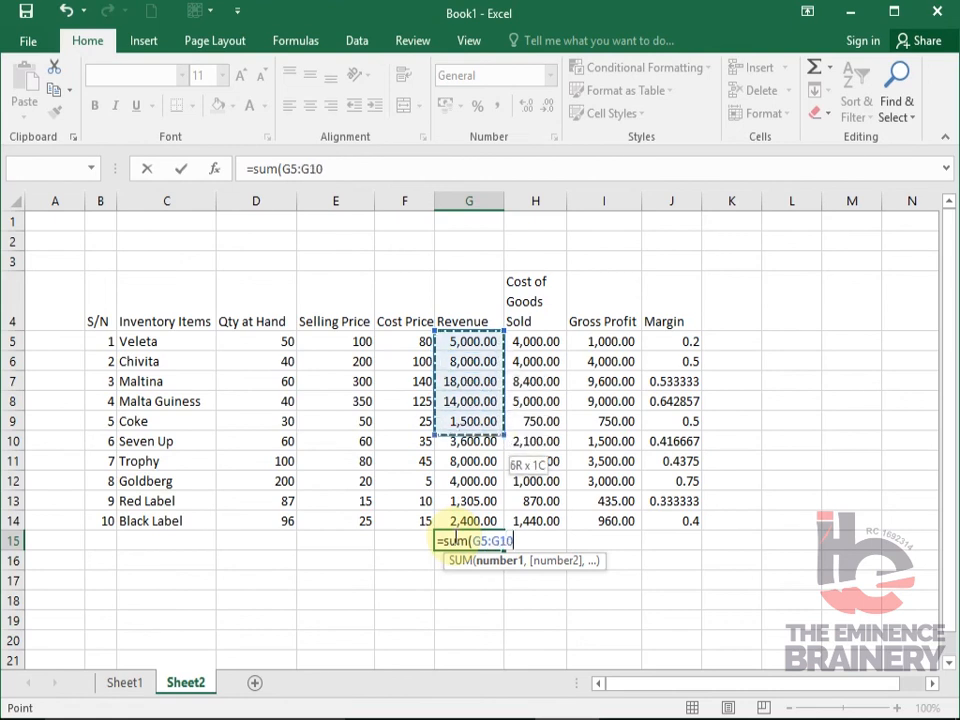
{"action": "key", "text": "shift+Down"}
{"action": "key", "text": "shift+Down"}
{"action": "key", "text": "shift+Down"}
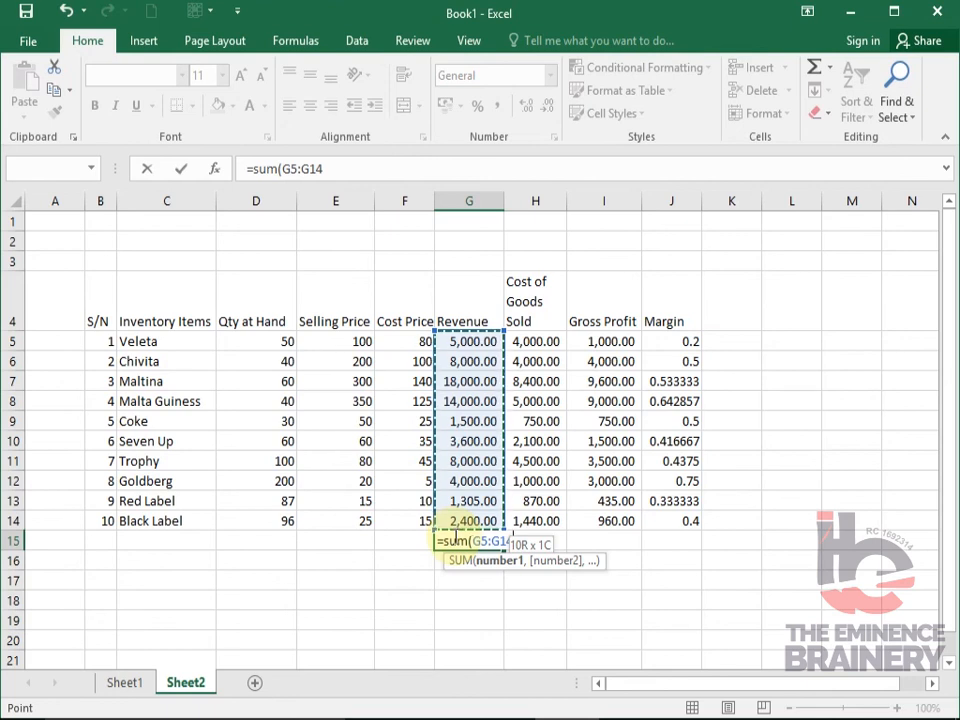
{"action": "key", "text": "Return"}
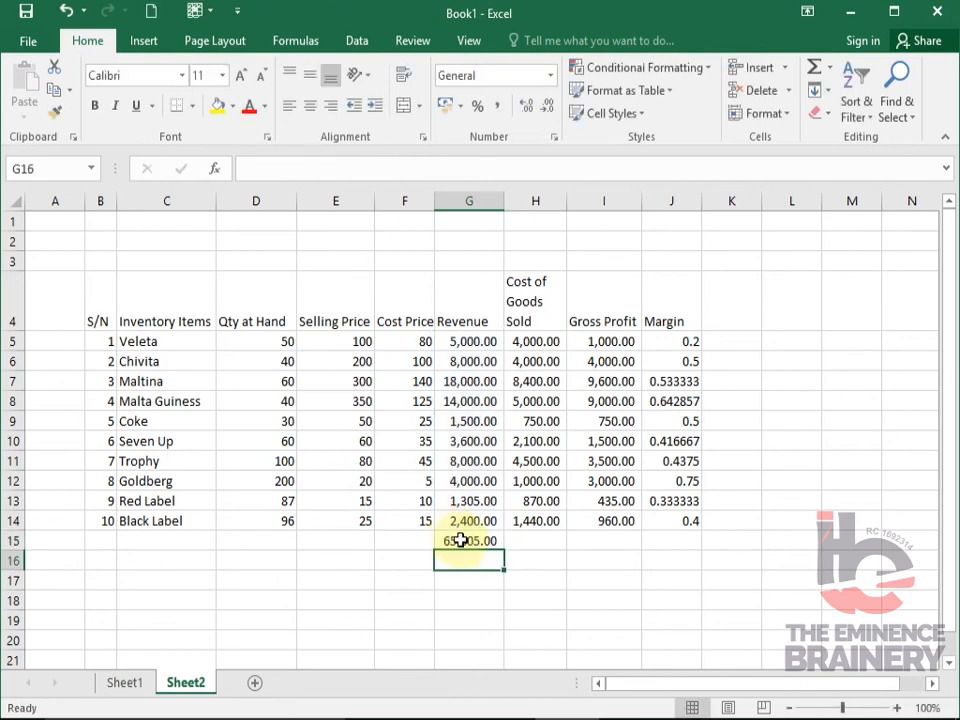
{"action": "left_click", "coordinate": [469, 541]}
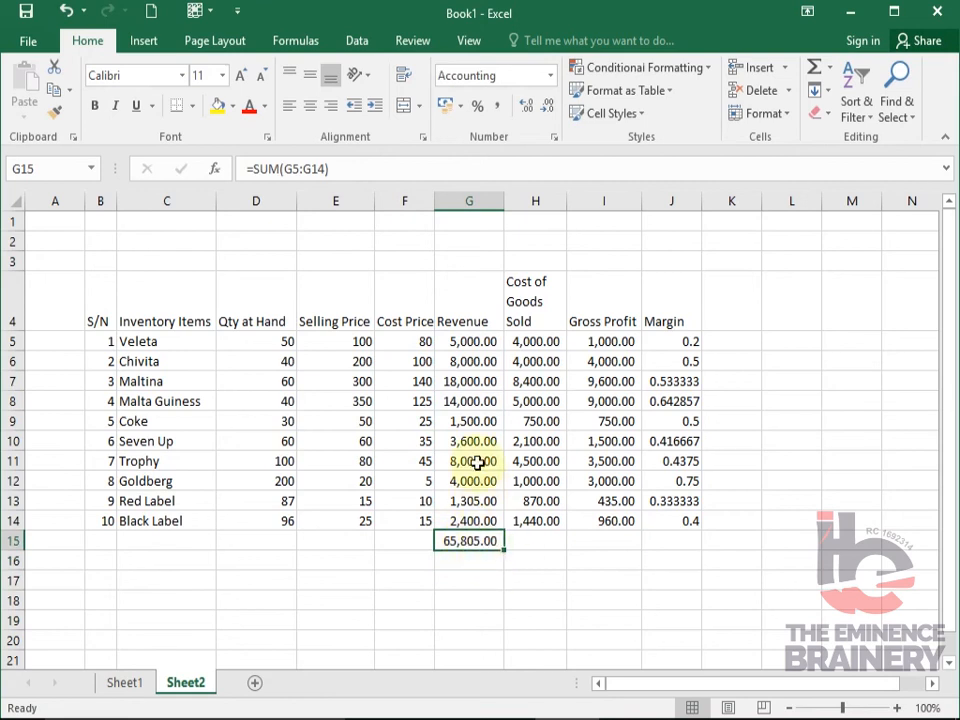
{"action": "key", "text": "Delete"}
- Total the revenue figures in G15 with AutoSum and fill the formula across to I15
{"action": "left_click_drag", "start_coordinate": [452, 338], "coordinate": [450, 532]}
{"action": "key", "text": "alt+equal"}
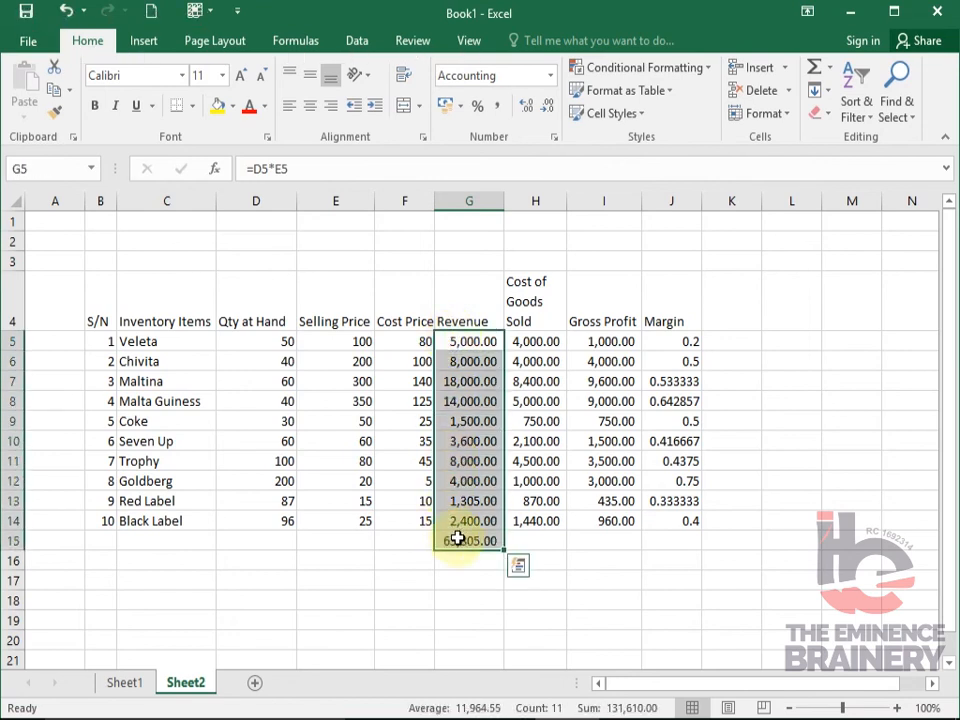
{"action": "left_click", "coordinate": [457, 539]}
{"action": "left_click_drag", "start_coordinate": [503, 550], "coordinate": [615, 557]}
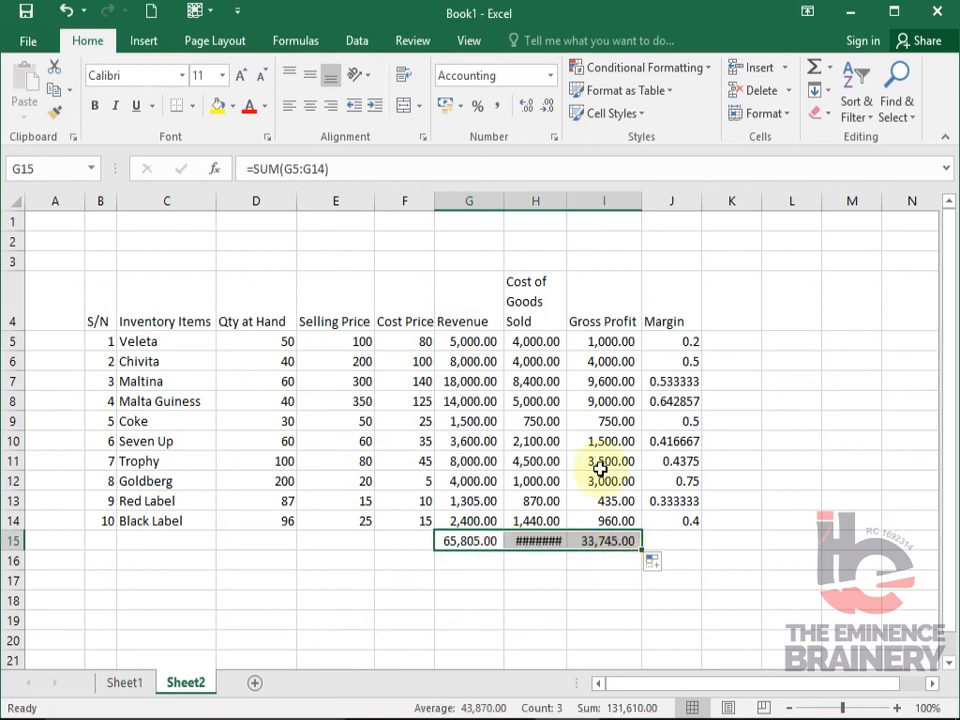
- Fit column H's width to its values and clear the totals in H15:I15
{"action": "double_click", "coordinate": [565, 195]}
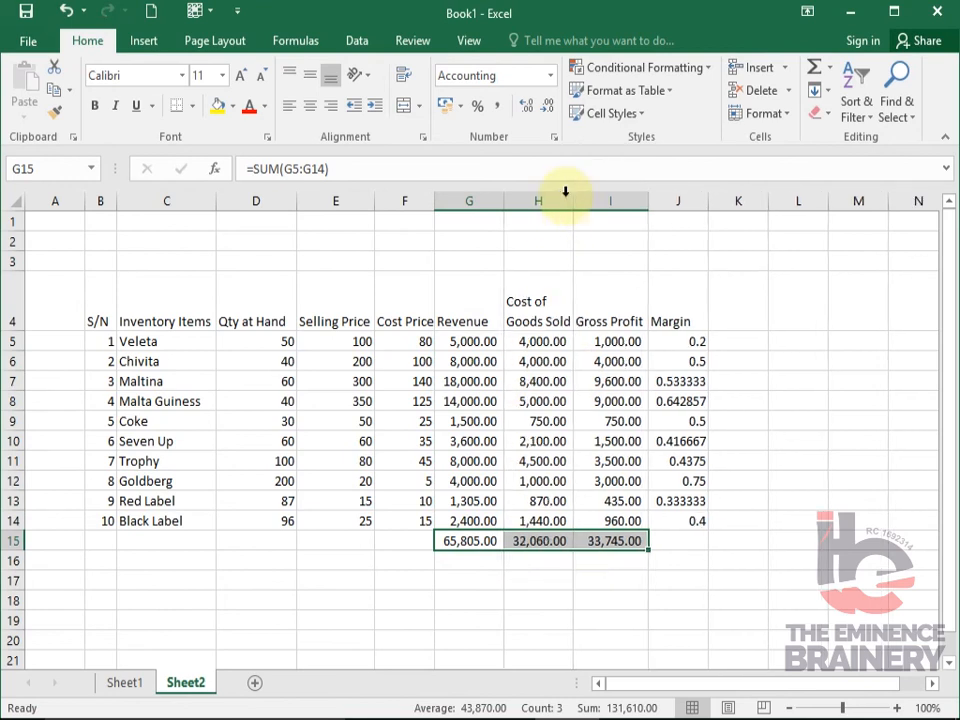
{"action": "left_click", "coordinate": [528, 540]}
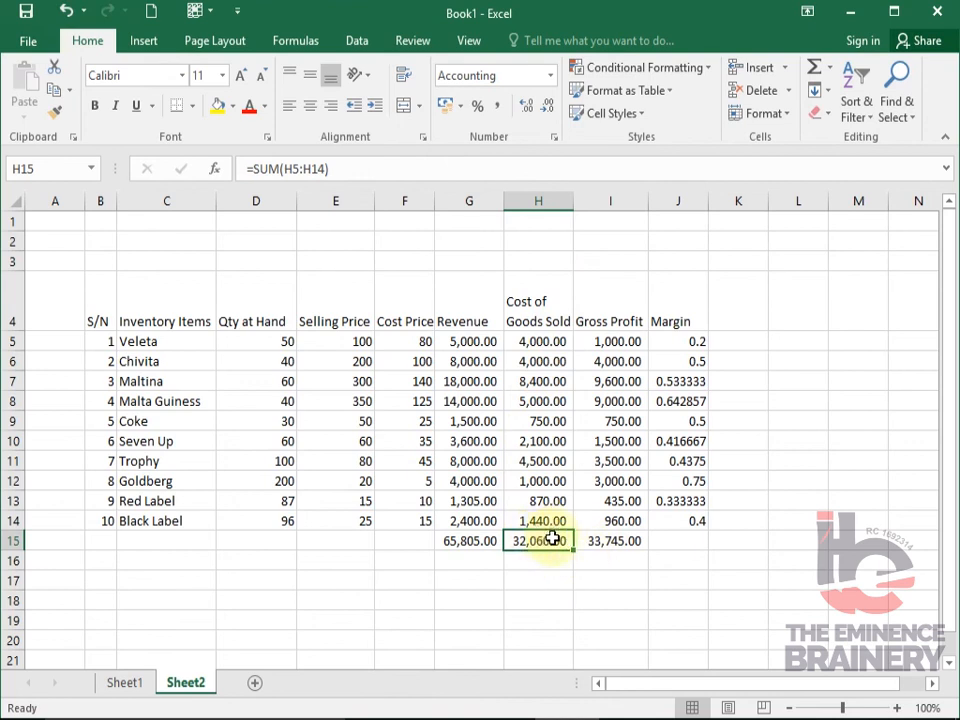
{"action": "left_click_drag", "start_coordinate": [572, 540], "coordinate": [592, 540]}
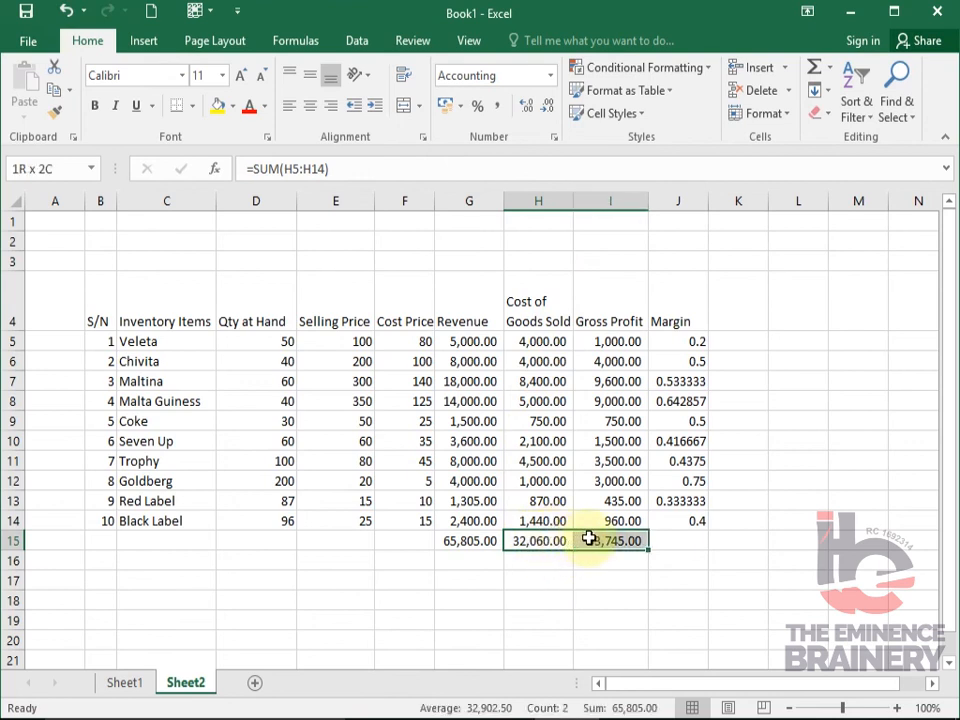
{"action": "key", "text": "Delete"}
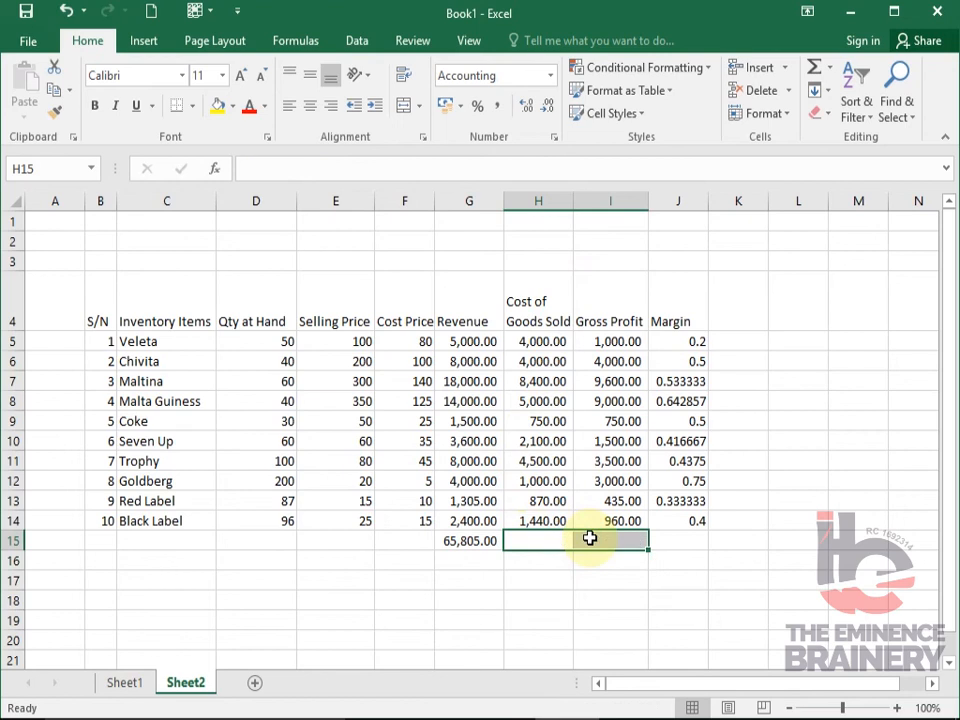
- Fill the revenue total formula from G15 across to I15 and check the copied formulas in H15 and I15
{"action": "left_click", "coordinate": [478, 539]}
{"action": "left_click_drag", "start_coordinate": [506, 549], "coordinate": [619, 557]}
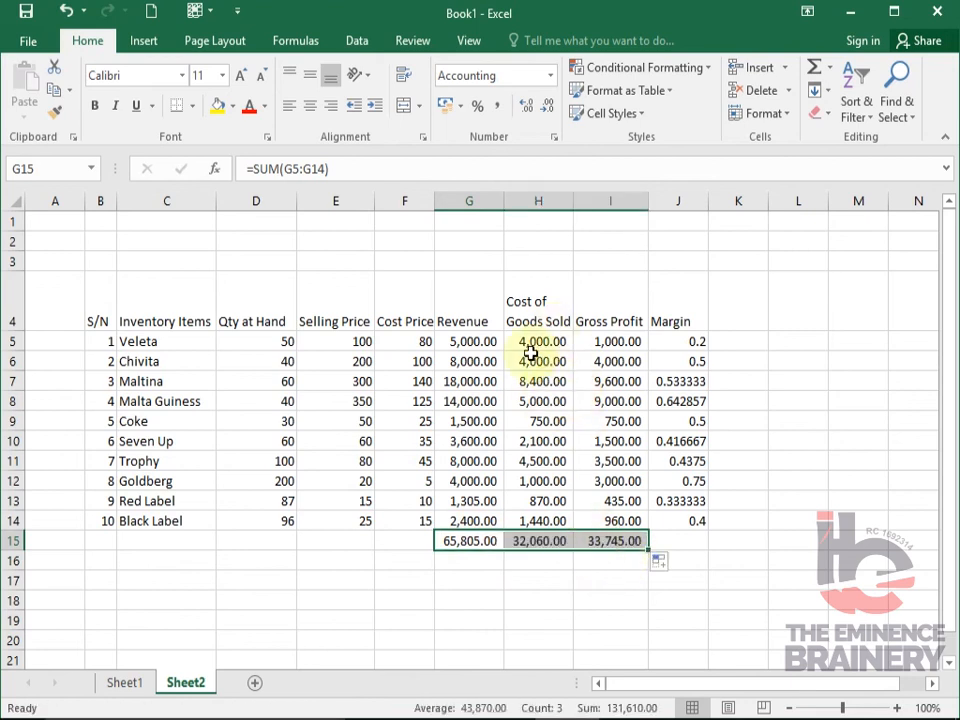
{"action": "left_click", "coordinate": [534, 540]}
{"action": "double_click", "coordinate": [532, 540]}
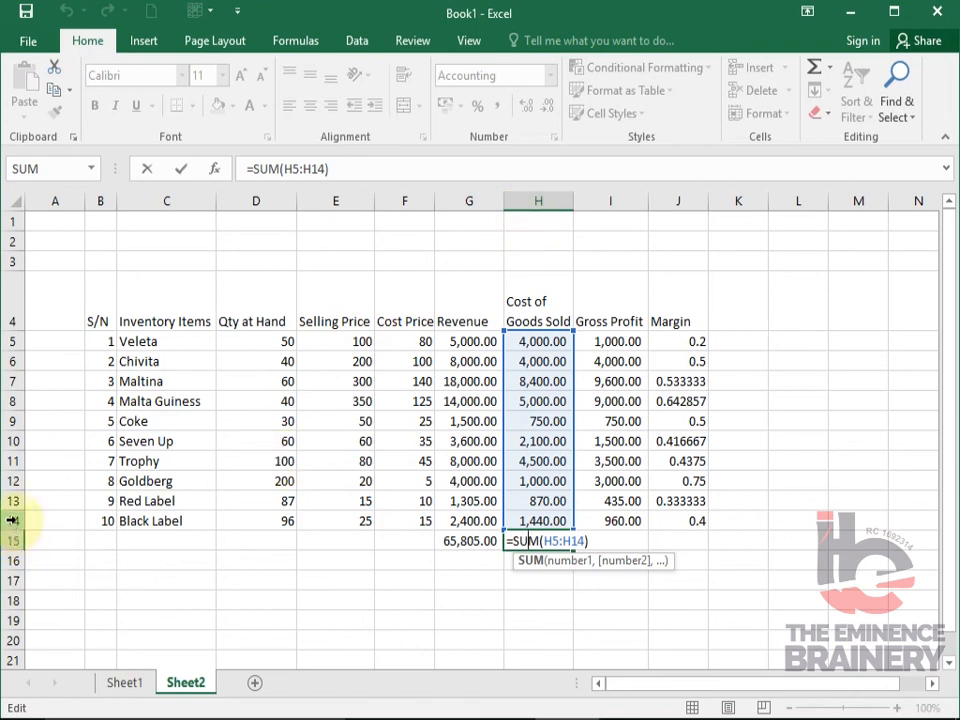
{"action": "key", "text": "Return"}
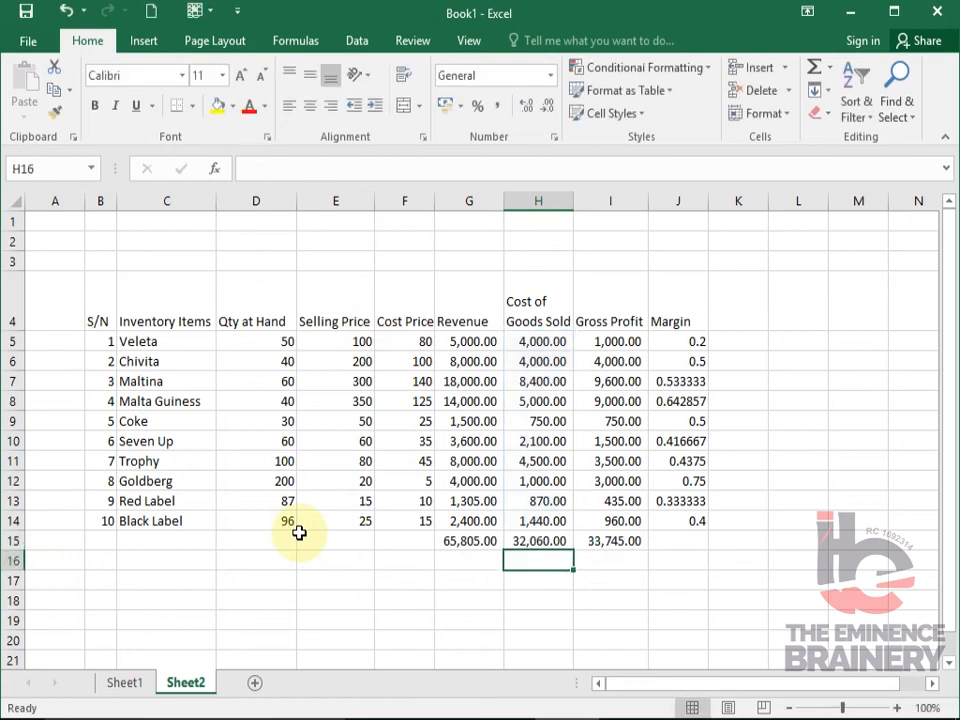
{"action": "left_click", "coordinate": [627, 556]}
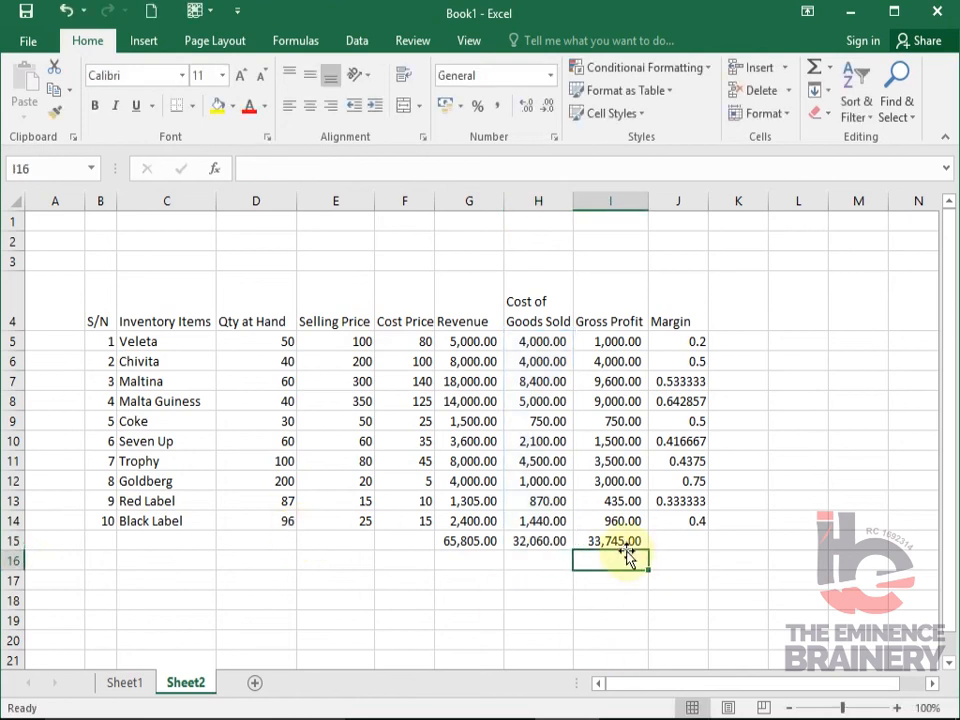
{"action": "left_click", "coordinate": [619, 541]}
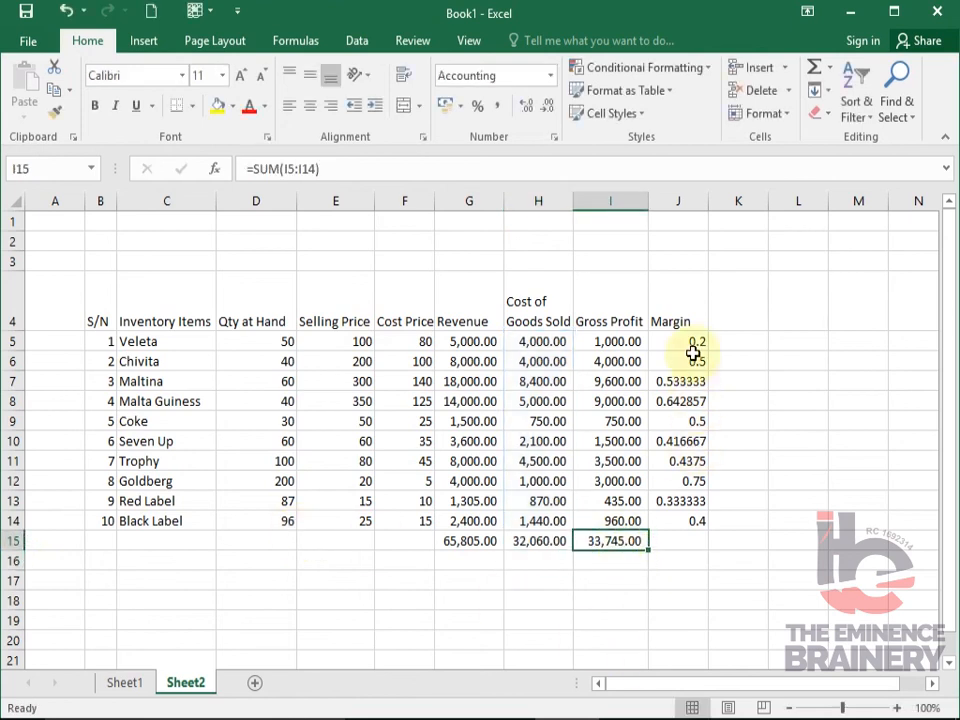
- Format the margins in J5:J14 as percentages and calculate the overall margin in J15 with =I15/G15
{"action": "left_click_drag", "start_coordinate": [688, 336], "coordinate": [677, 523]}
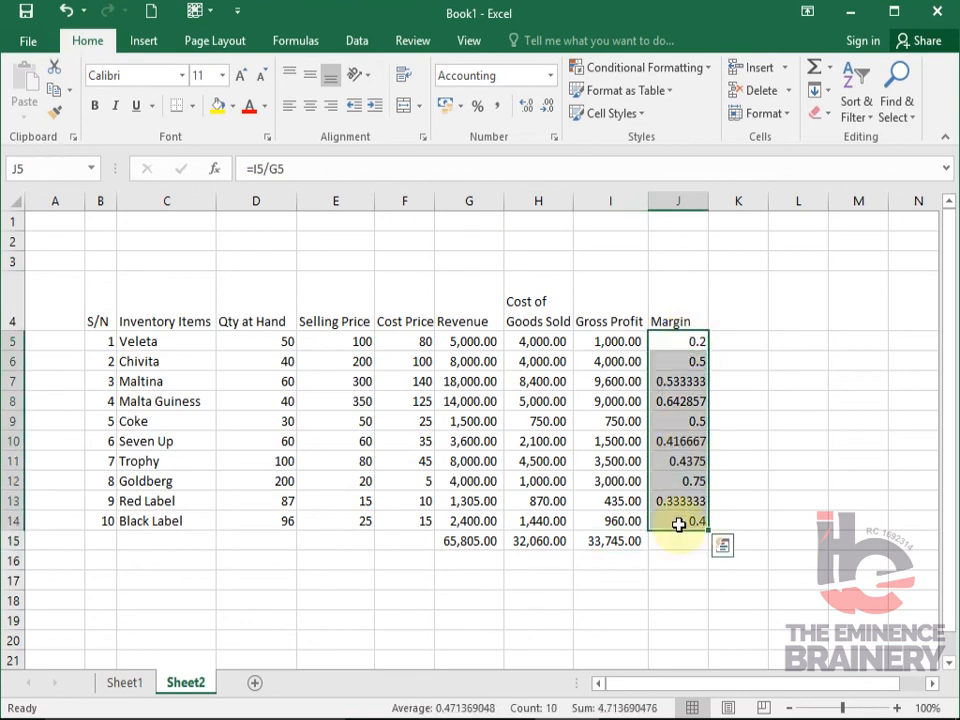
{"action": "left_click", "coordinate": [477, 108]}
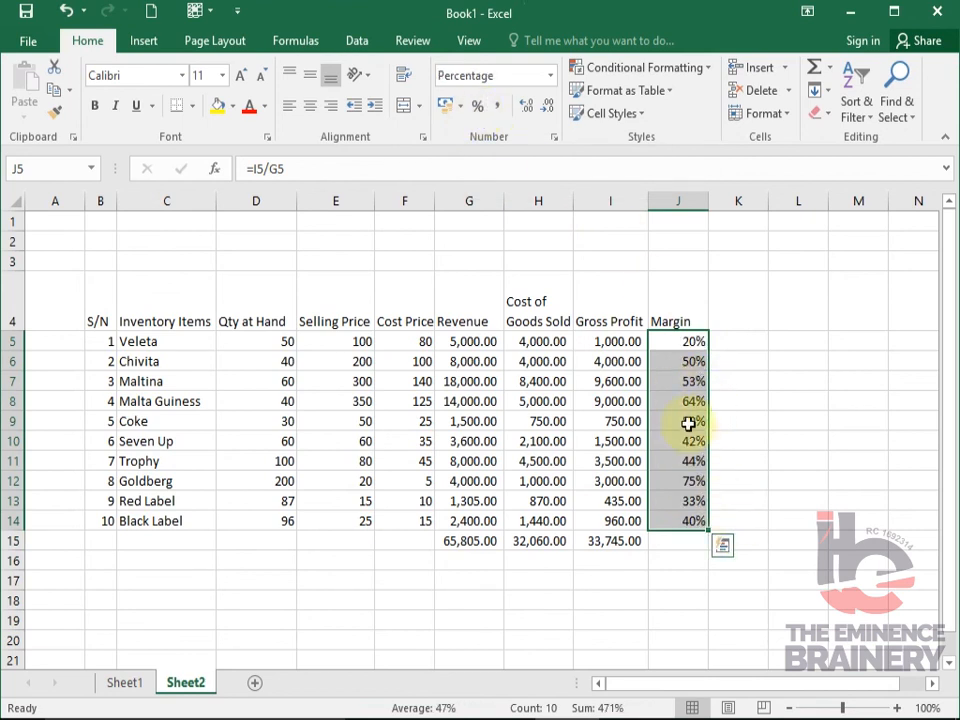
{"action": "left_click", "coordinate": [671, 541]}
{"action": "key", "text": "Left"}
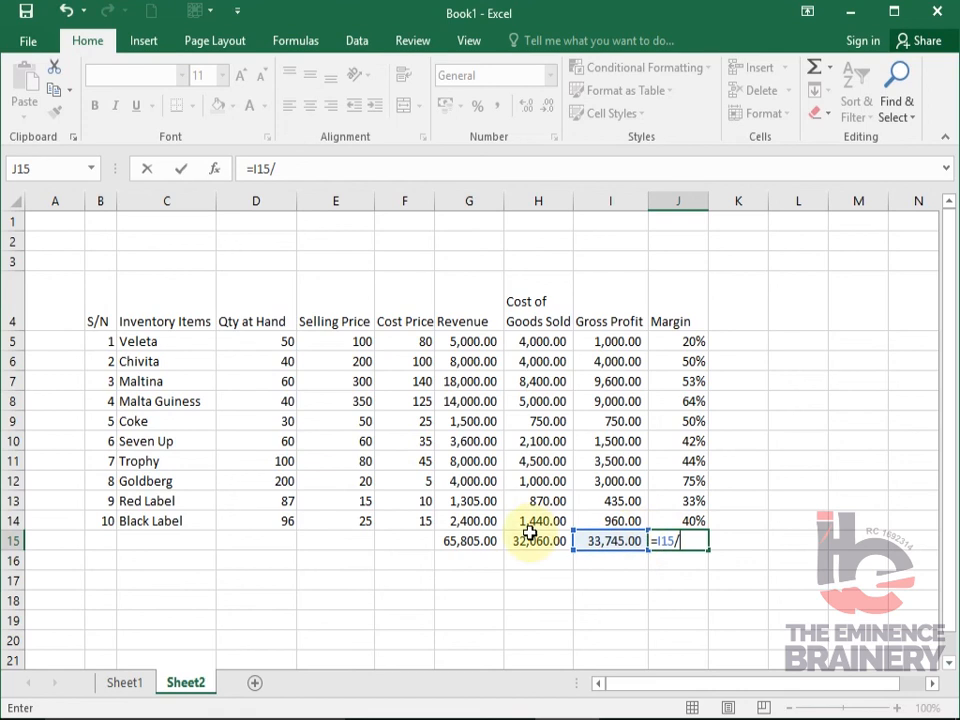
{"action": "left_click", "coordinate": [484, 540]}
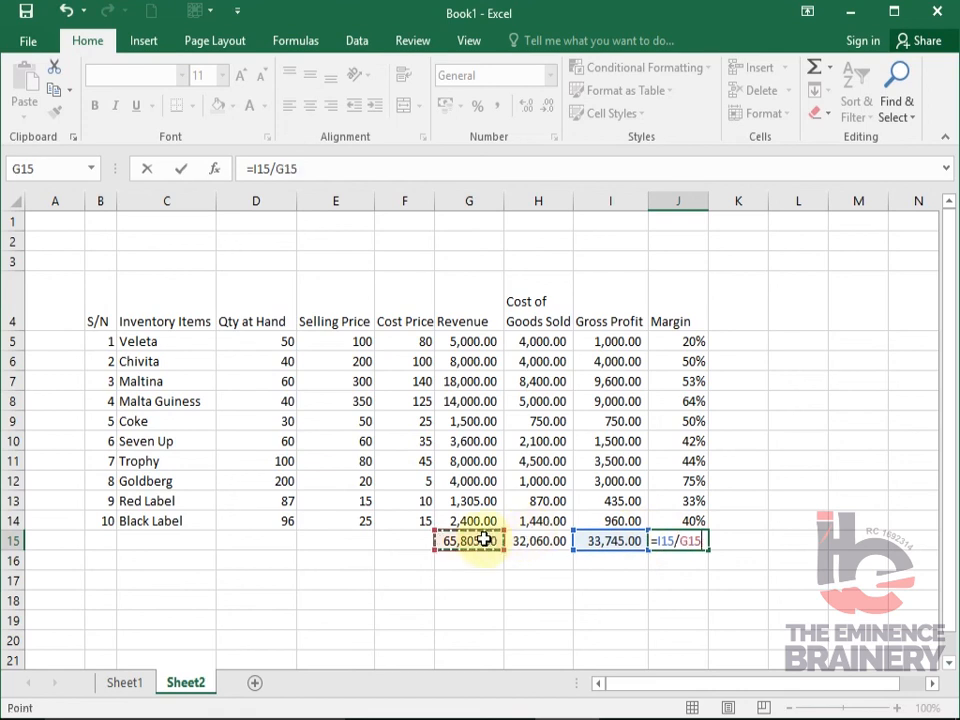
{"action": "key", "text": "Return"}
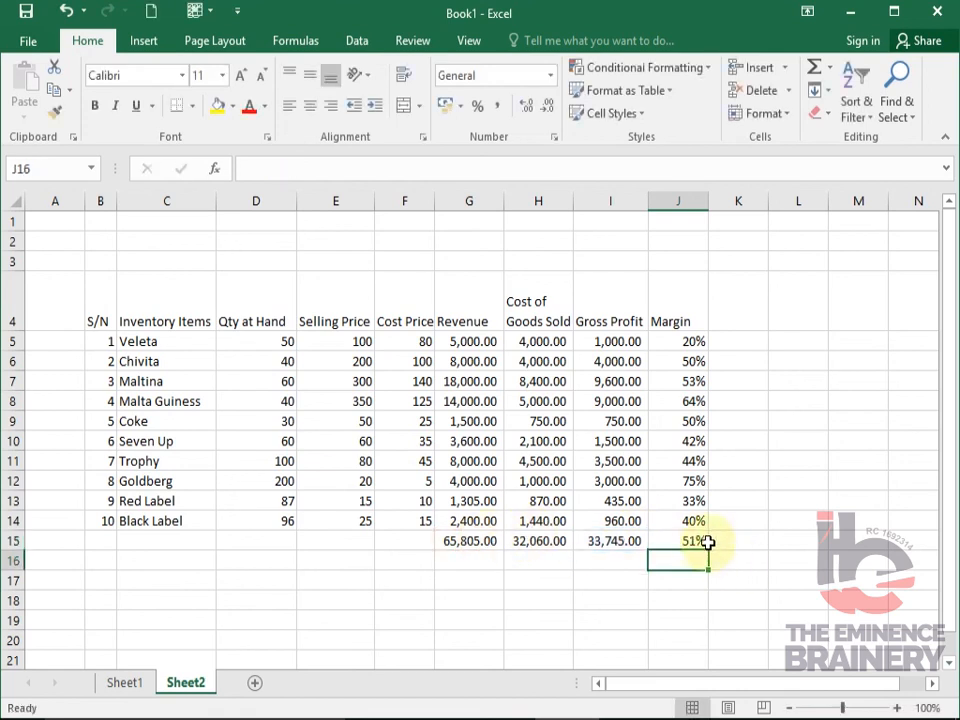
{"action": "left_click", "coordinate": [698, 541]}
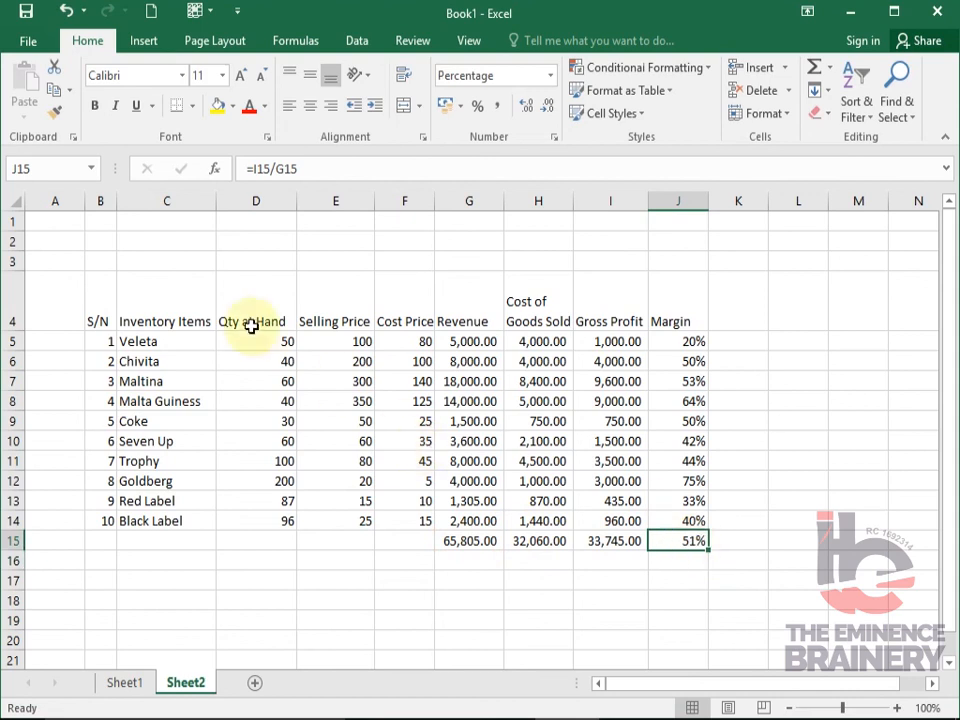
- Apply All Borders to the whole table, B4:J15
{"action": "left_click", "coordinate": [262, 296]}
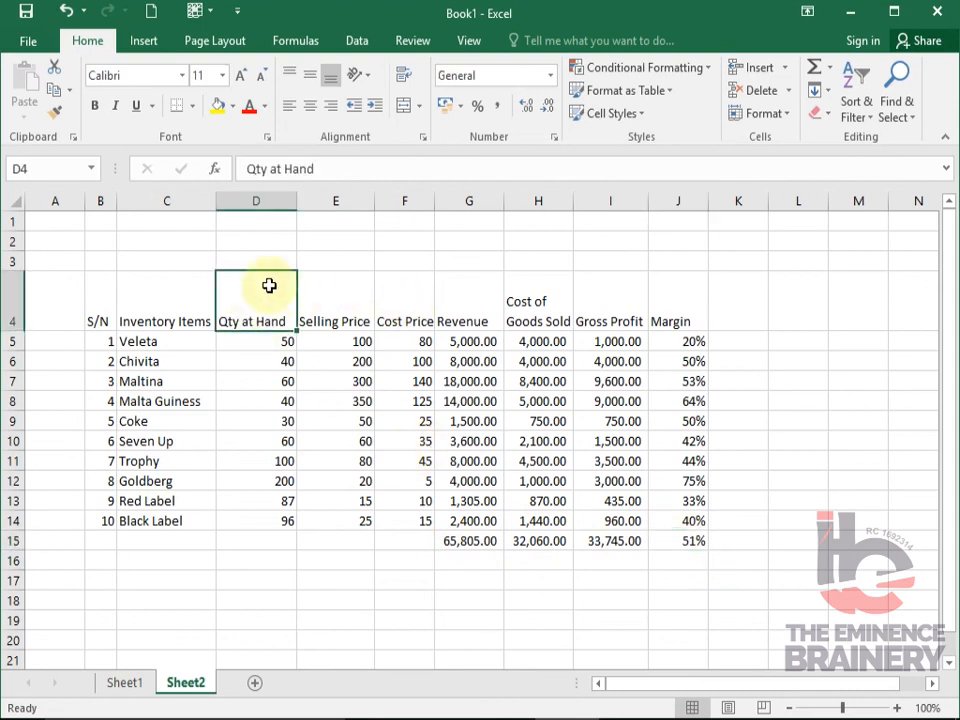
{"action": "left_click_drag", "start_coordinate": [100, 303], "coordinate": [265, 318]}
{"action": "left_click_drag", "start_coordinate": [394, 358], "coordinate": [678, 538]}
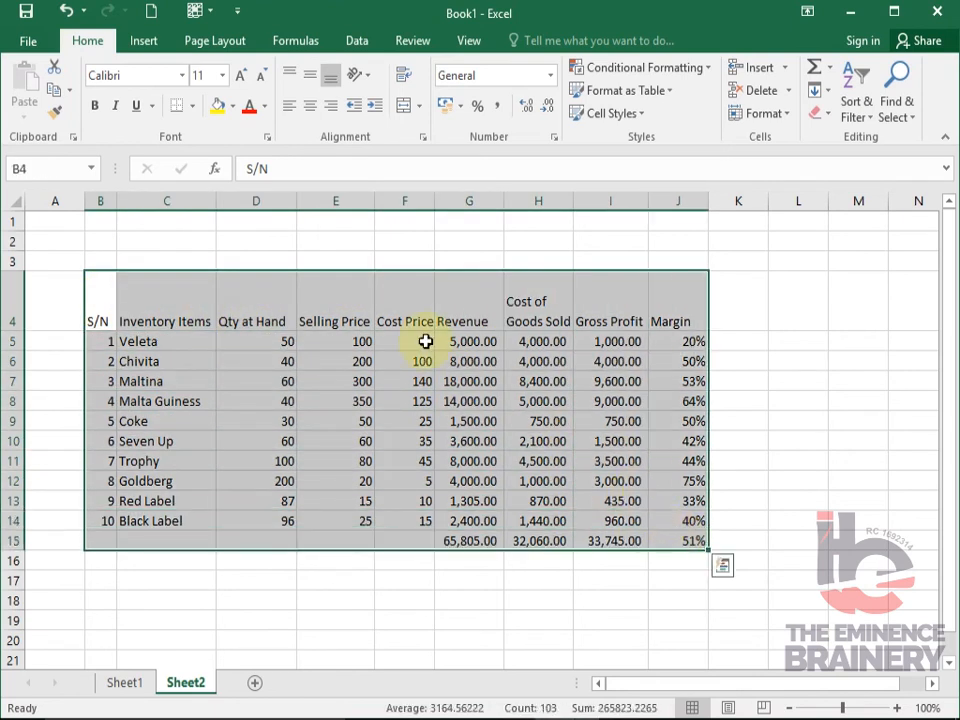
{"action": "left_click", "coordinate": [193, 106]}
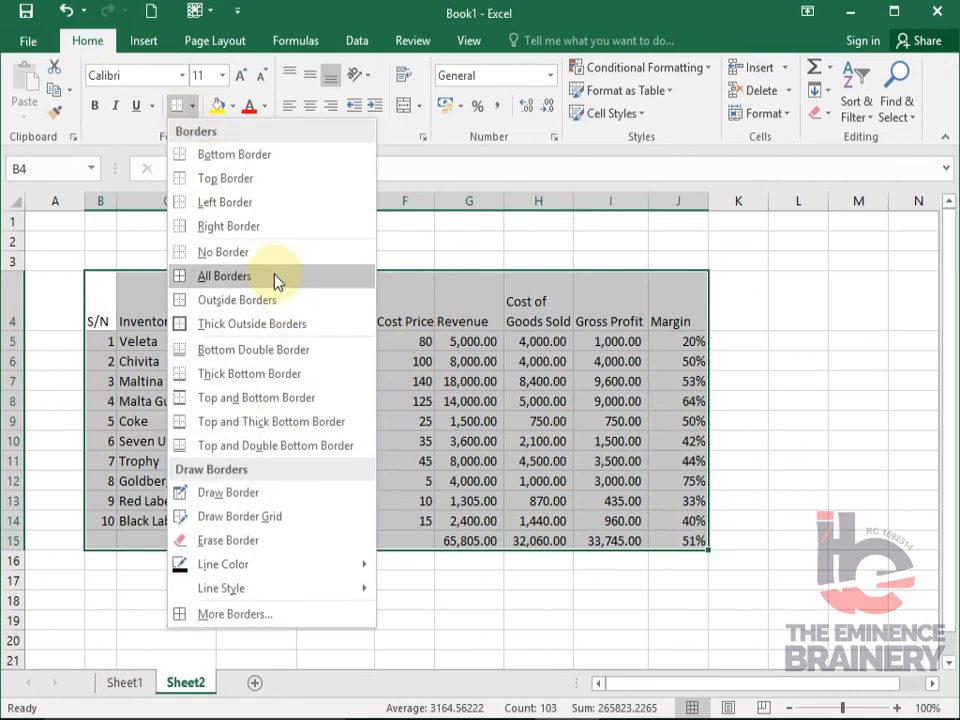
{"action": "left_click", "coordinate": [274, 274]}
- Apply Thick Outside Borders to the heading row B4:J4 and to the totals row B15:J15
{"action": "left_click_drag", "start_coordinate": [113, 300], "coordinate": [662, 306]}
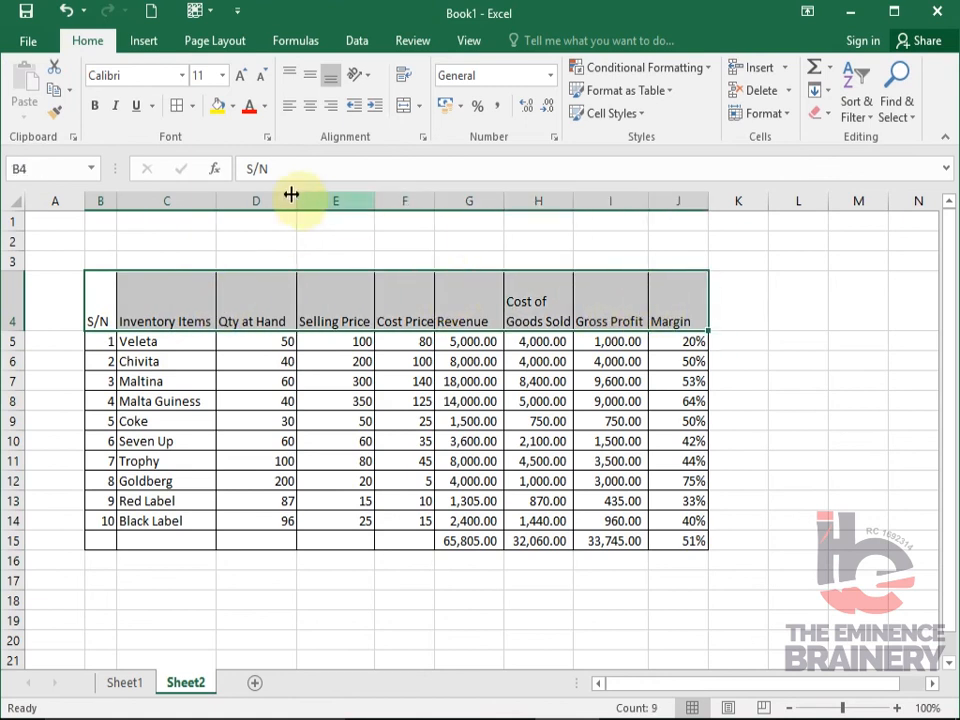
{"action": "left_click", "coordinate": [193, 106]}
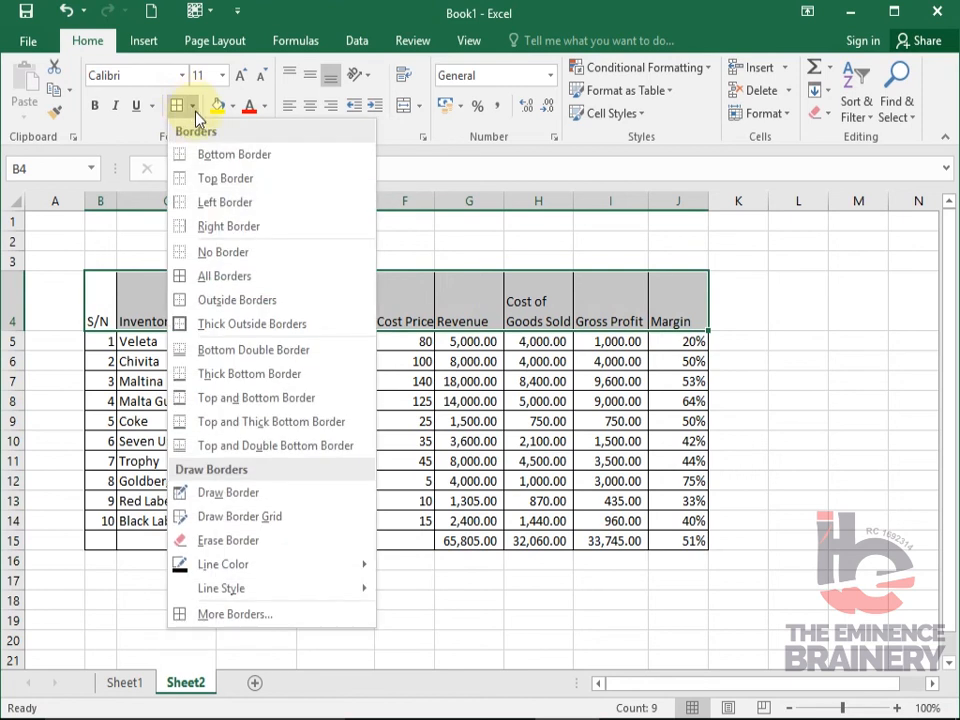
{"action": "left_click", "coordinate": [265, 324]}
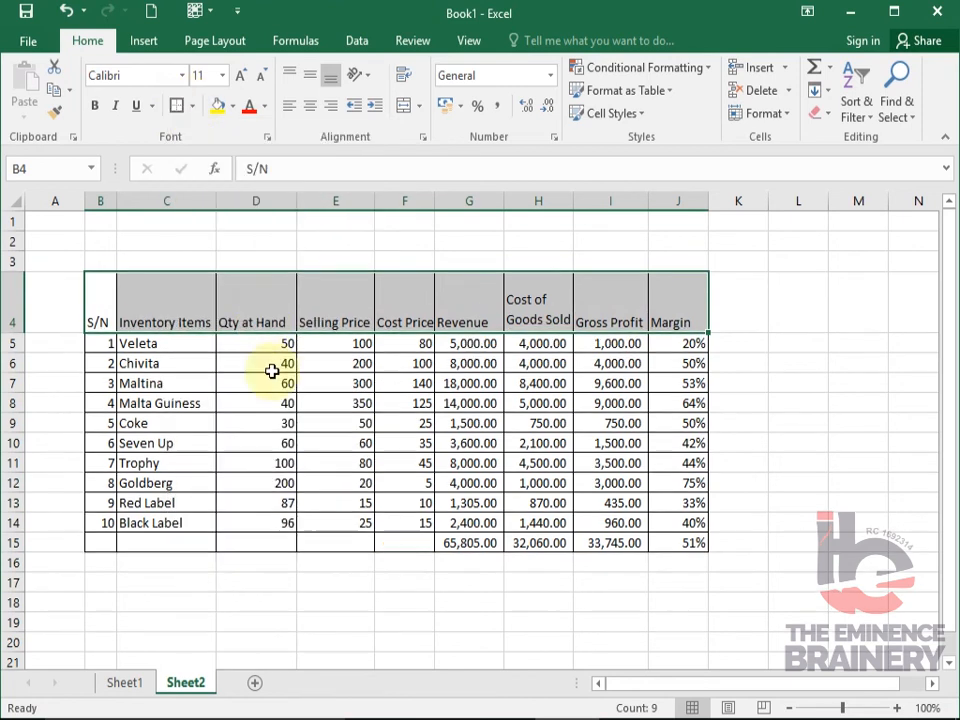
{"action": "left_click_drag", "start_coordinate": [105, 540], "coordinate": [662, 543]}
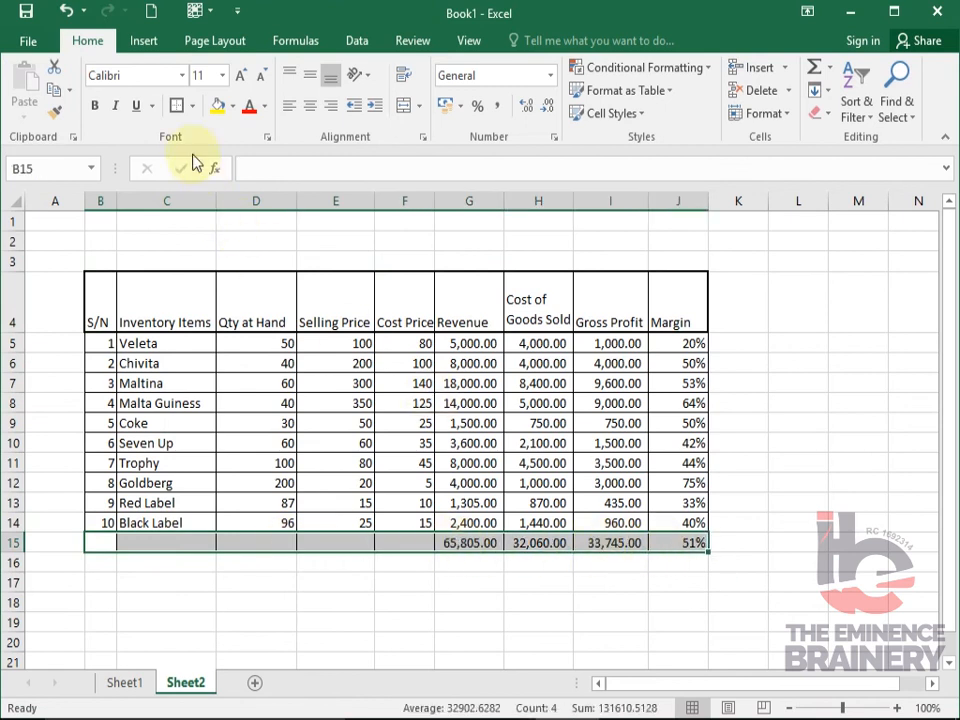
{"action": "left_click", "coordinate": [177, 106]}
{"action": "left_click", "coordinate": [672, 545]}
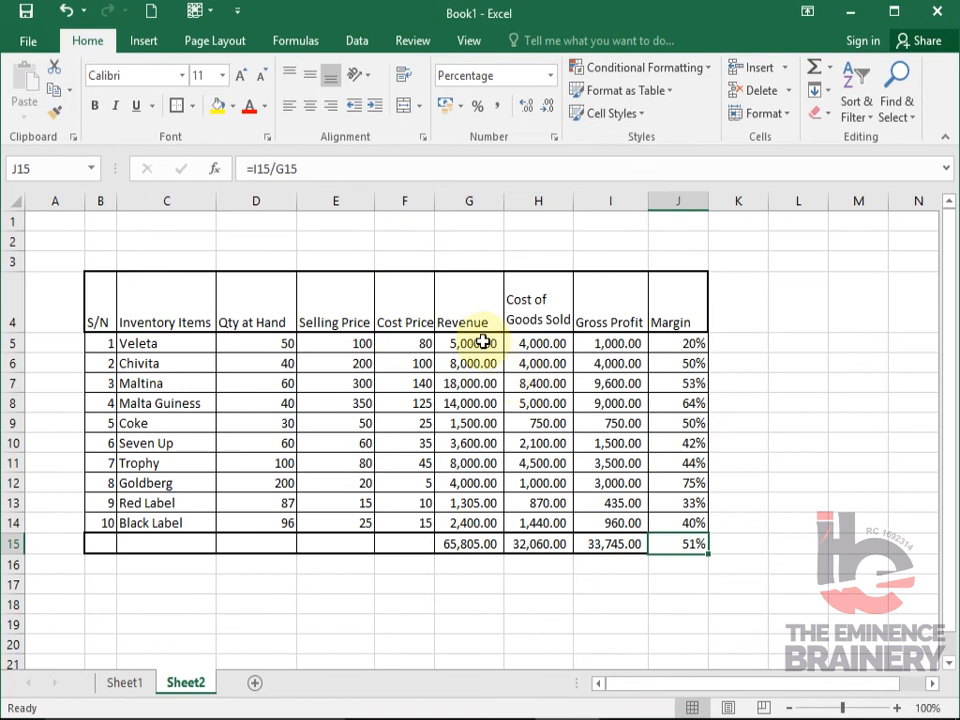
- Apply the Accounting number format with the naira symbol (₦) to the revenue, cost and gross profit figures in G5:I15
{"action": "left_click_drag", "start_coordinate": [479, 338], "coordinate": [614, 522]}
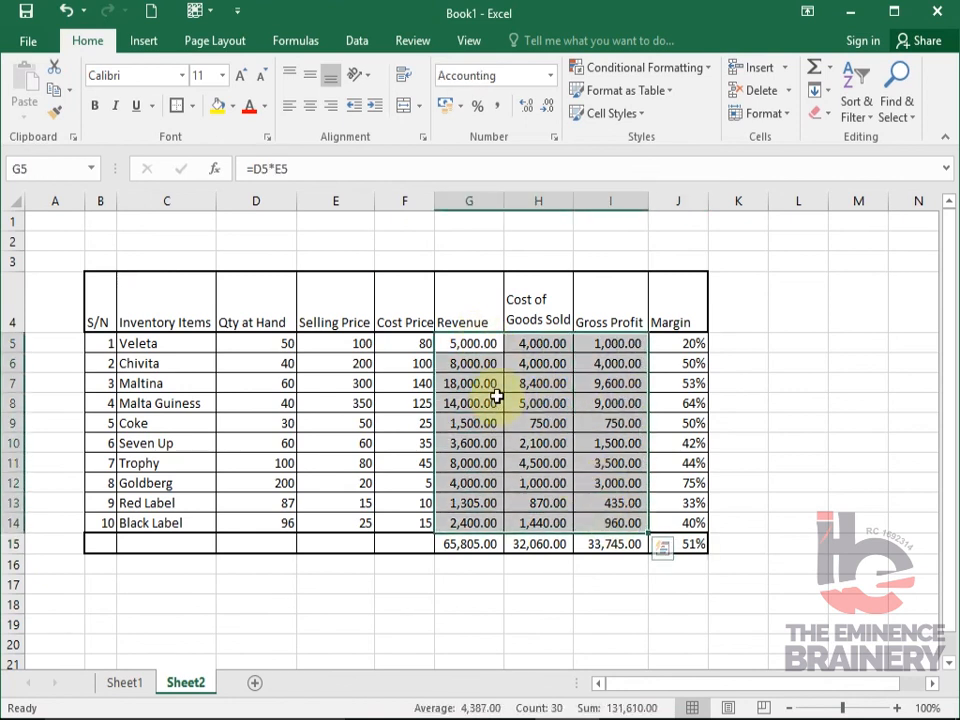
{"action": "left_click_drag", "start_coordinate": [487, 346], "coordinate": [608, 549]}
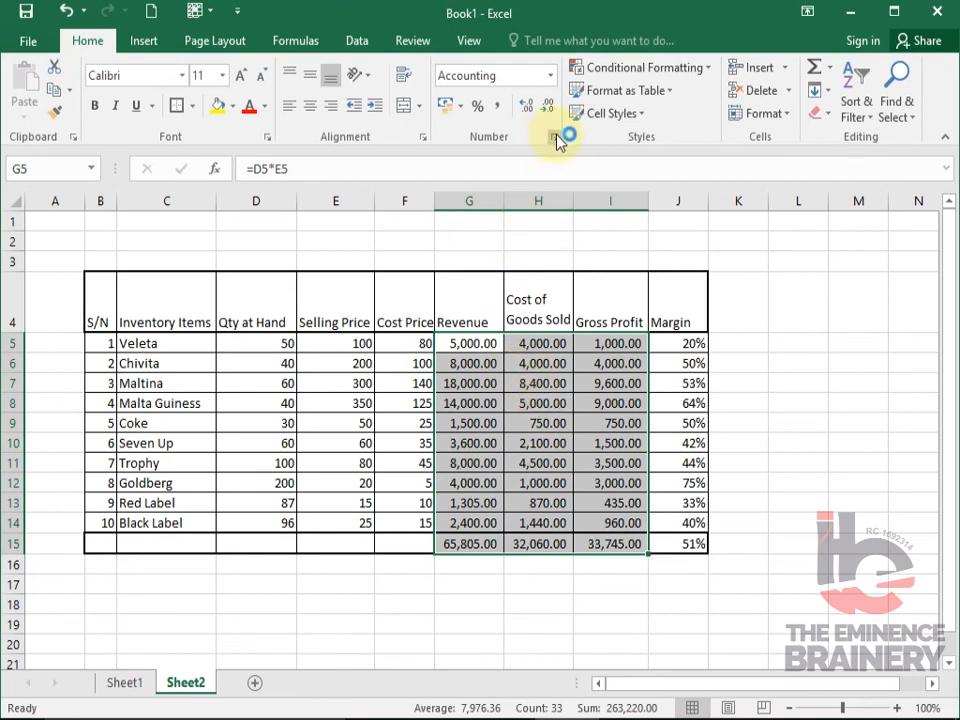
{"action": "left_click", "coordinate": [555, 137]}
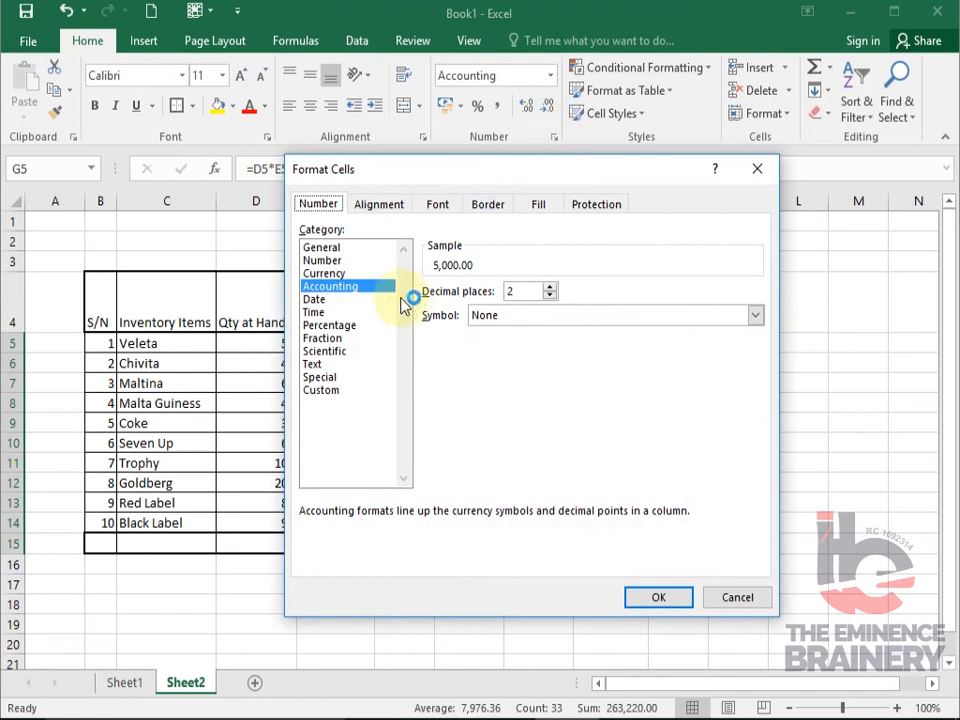
{"action": "left_click", "coordinate": [478, 316]}
{"action": "left_click", "coordinate": [621, 316]}
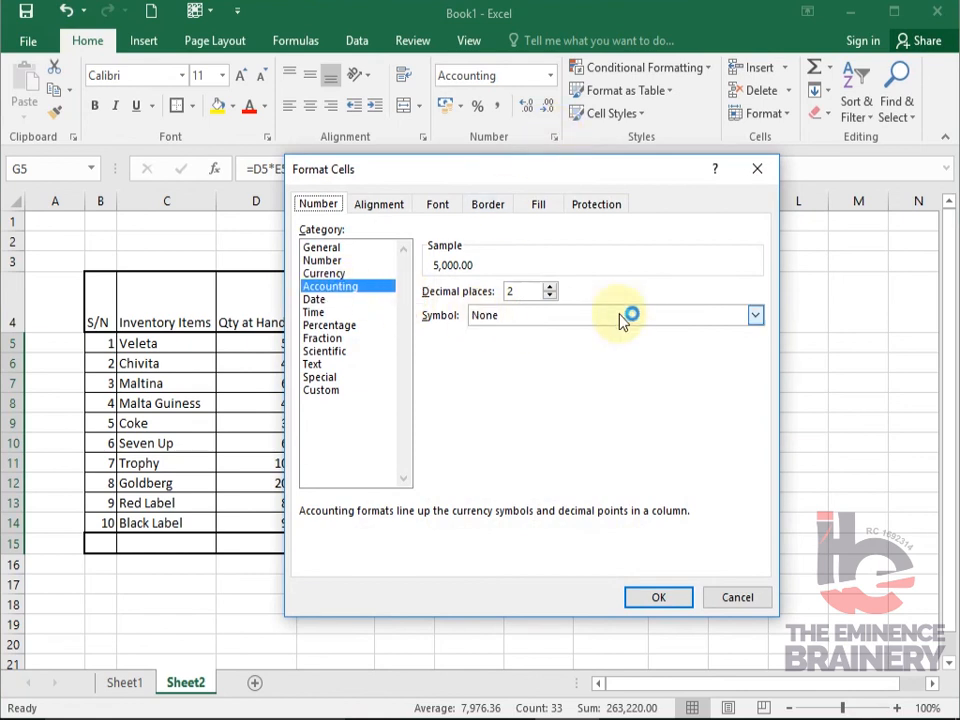
{"action": "key", "text": "Down"}
{"action": "key", "text": "Down"}
{"action": "key", "text": "Down"}
{"action": "key", "text": "Down"}
{"action": "key", "text": "Down"}
{"action": "key", "text": "Down"}
{"action": "key", "text": "Down"}
{"action": "key", "text": "Down"}
{"action": "key", "text": "Down"}
{"action": "key", "text": "Down"}
{"action": "key", "text": "Down"}
{"action": "key", "text": "Down"}
{"action": "key", "text": "Down"}
{"action": "key", "text": "Down"}
{"action": "key", "text": "Down"}
{"action": "key", "text": "Down"}
{"action": "key", "text": "Down"}
{"action": "key", "text": "Down"}
{"action": "key", "text": "Down"}
{"action": "key", "text": "Down"}
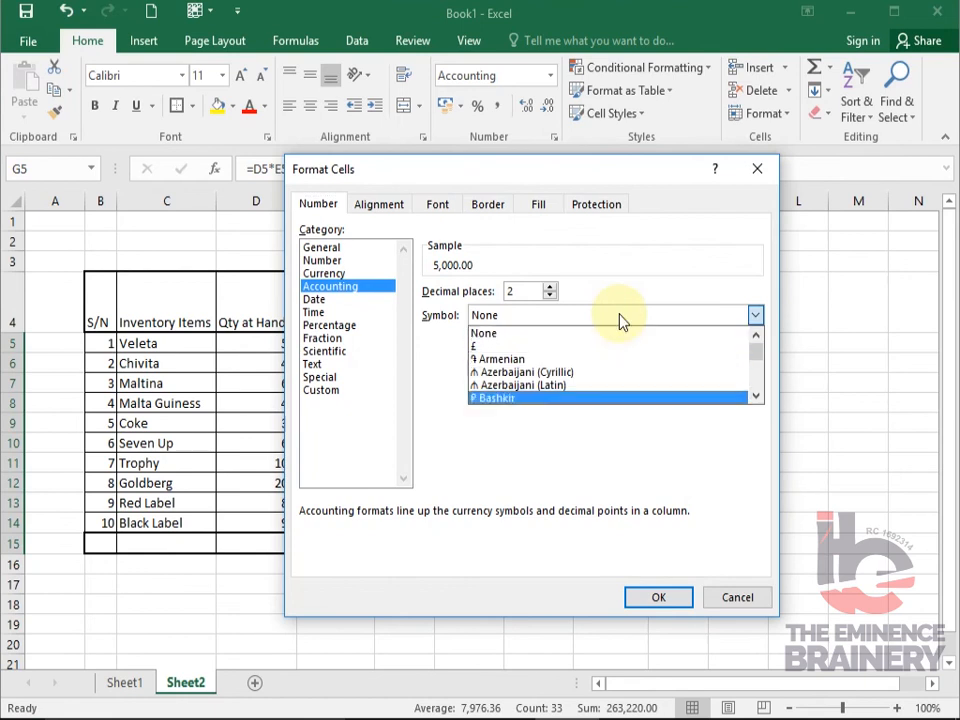
{"action": "key", "text": "Down"}
{"action": "key", "text": "Down"}
{"action": "key", "text": "Down"}
{"action": "key", "text": "Down"}
{"action": "key", "text": "Down"}
{"action": "key", "text": "Down"}
{"action": "key", "text": "Down"}
{"action": "key", "text": "Down"}
{"action": "key", "text": "Down"}
{"action": "key", "text": "Down"}
{"action": "key", "text": "Down"}
{"action": "key", "text": "Down"}
{"action": "key", "text": "Down"}
{"action": "key", "text": "Down"}
{"action": "key", "text": "Down"}
{"action": "key", "text": "Down"}
{"action": "key", "text": "Down"}
{"action": "key", "text": "Down"}
{"action": "key", "text": "Down"}
{"action": "key", "text": "Down"}
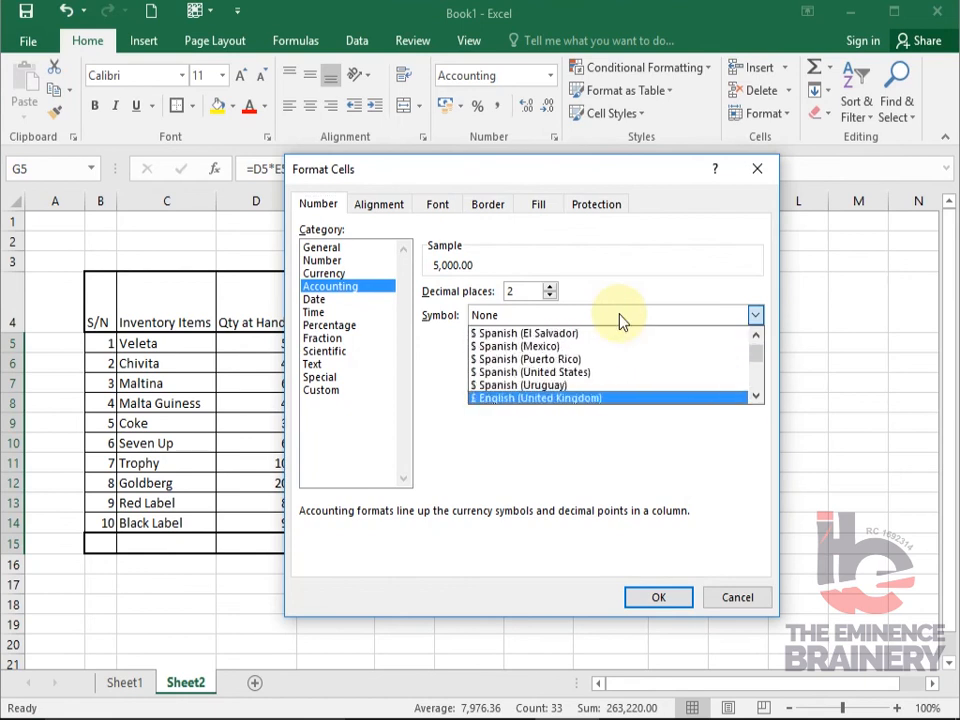
{"action": "key", "text": "Up"}
{"action": "key", "text": "Up"}
{"action": "key", "text": "Up"}
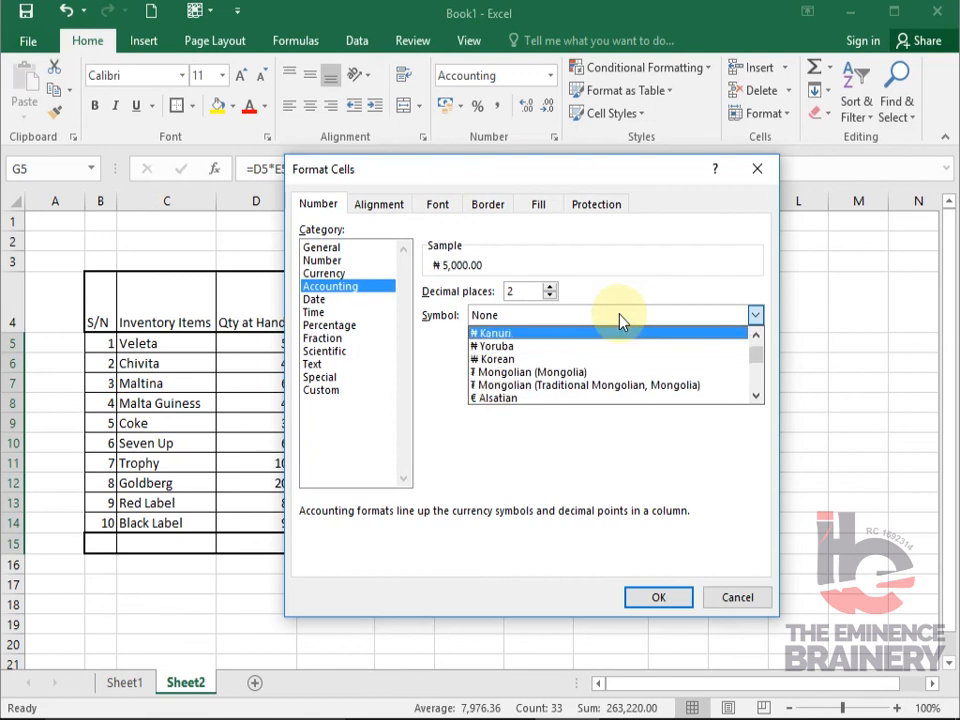
{"action": "key", "text": "Up"}
{"action": "key", "text": "Return"}
{"action": "key", "text": "Return"}
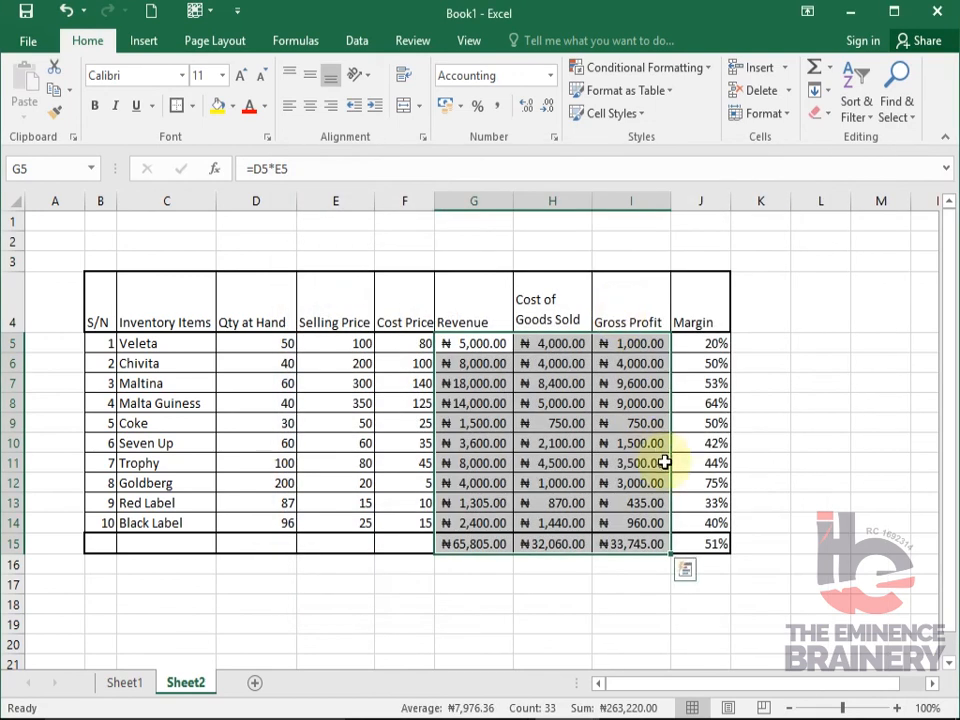
{"action": "left_click", "coordinate": [638, 585]}
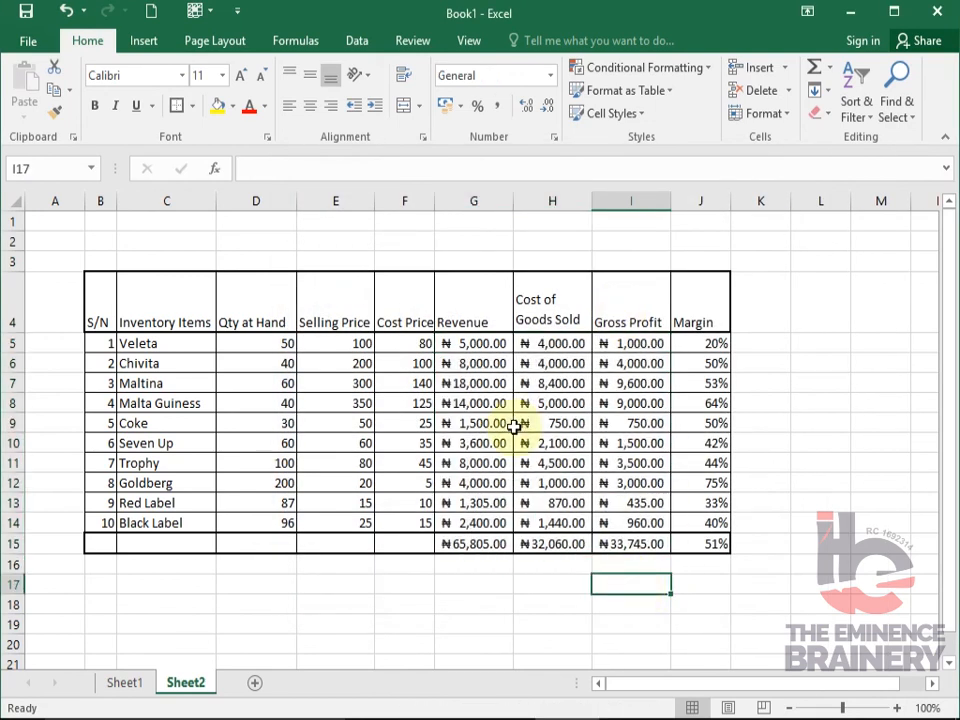
{"action": "left_click", "coordinate": [481, 343]}
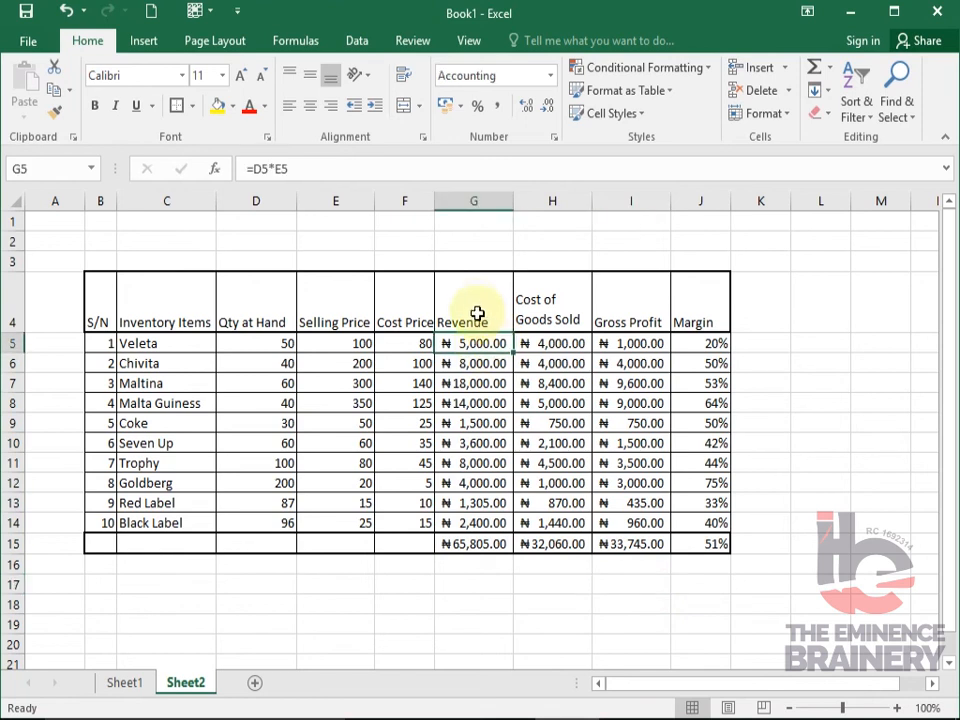
{"action": "left_click", "coordinate": [476, 305]}
{"action": "left_click", "coordinate": [602, 304], "text": "shift"}
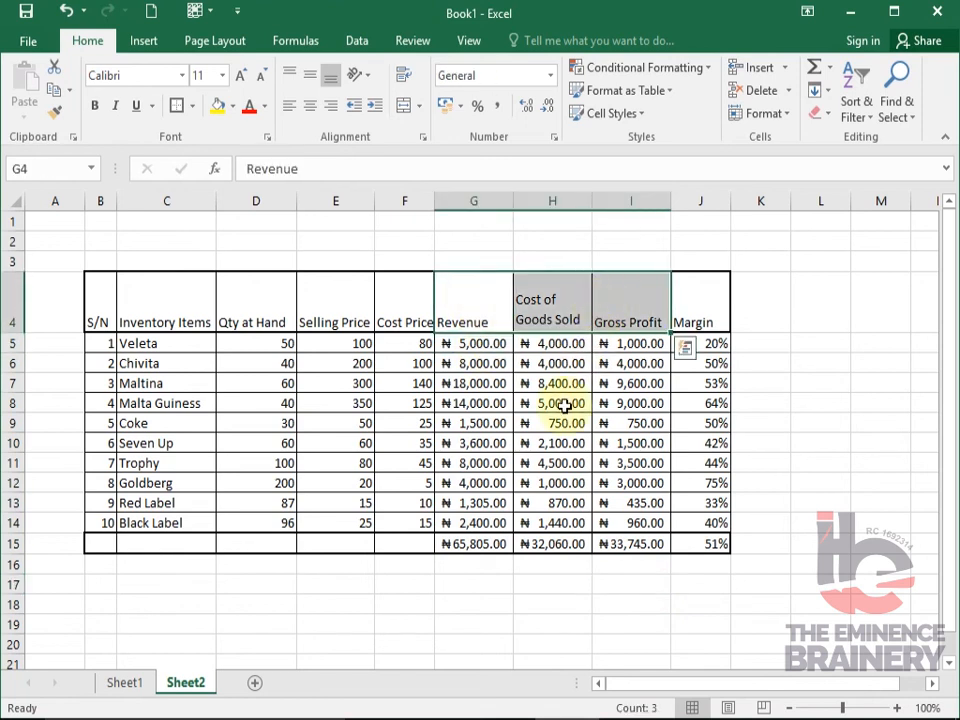
{"action": "left_click", "coordinate": [606, 461]}
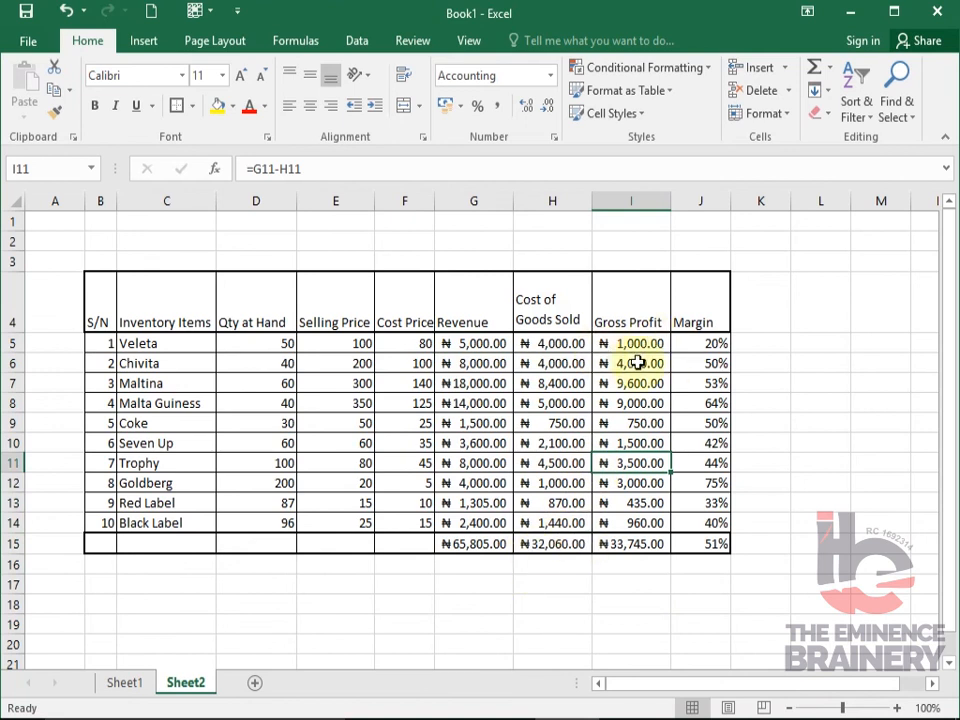
- Add a Top 10 Items conditional formatting rule to I5:I14 that marks the top 3 gross profits with Light Red Fill with Dark Red Text
{"action": "left_click_drag", "start_coordinate": [621, 344], "coordinate": [621, 527]}
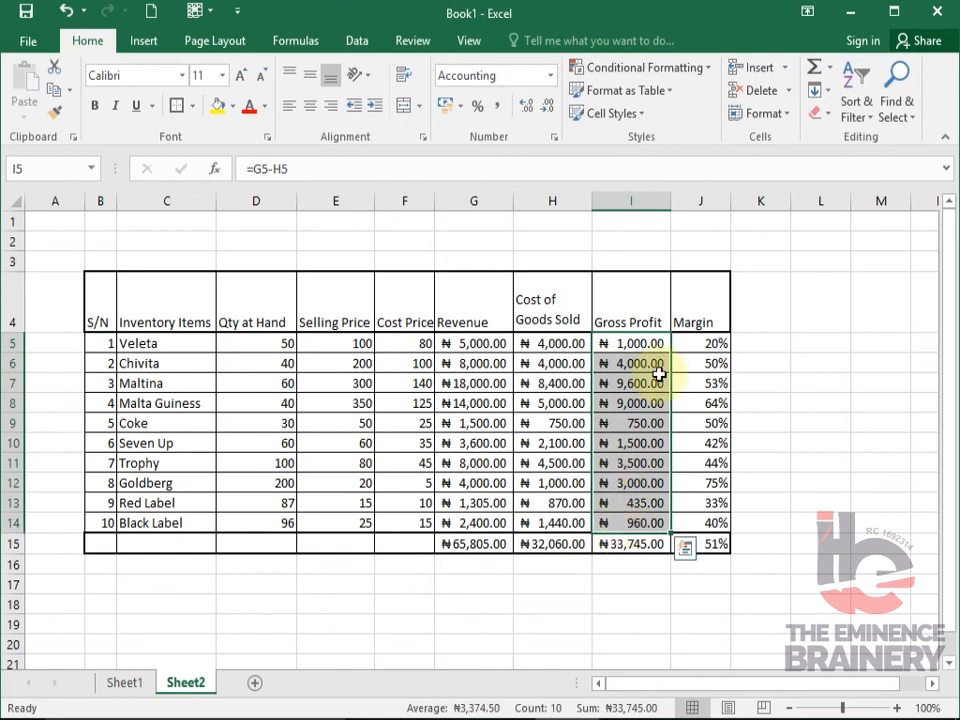
{"action": "left_click", "coordinate": [707, 69]}
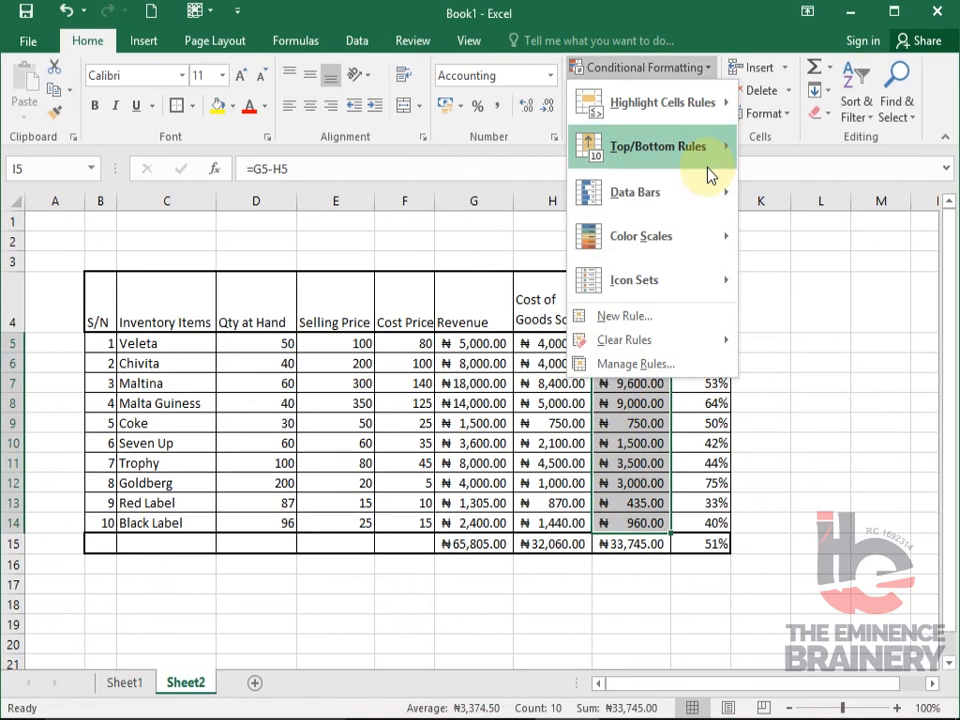
{"action": "mouse_move", "coordinate": [710, 151]}
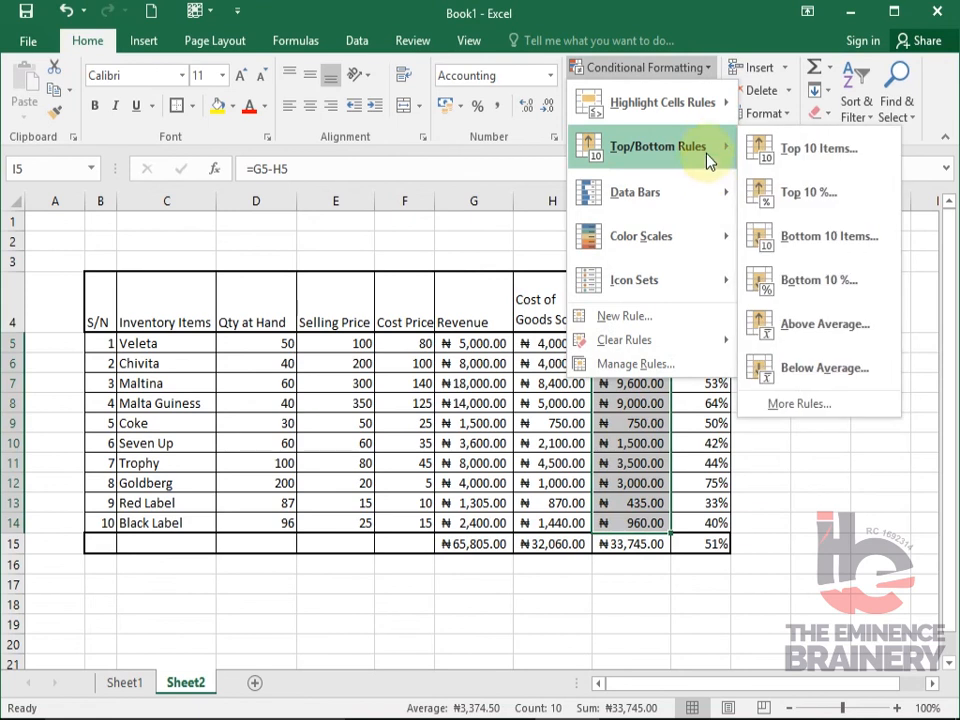
{"action": "left_click", "coordinate": [818, 152]}
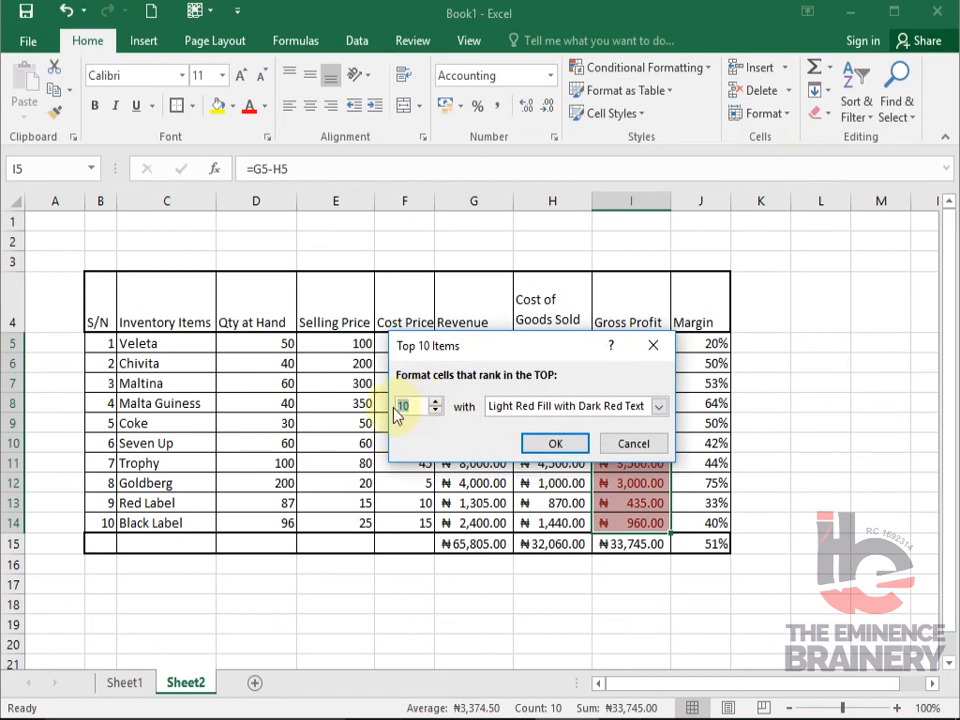
{"action": "type", "text": "3"}
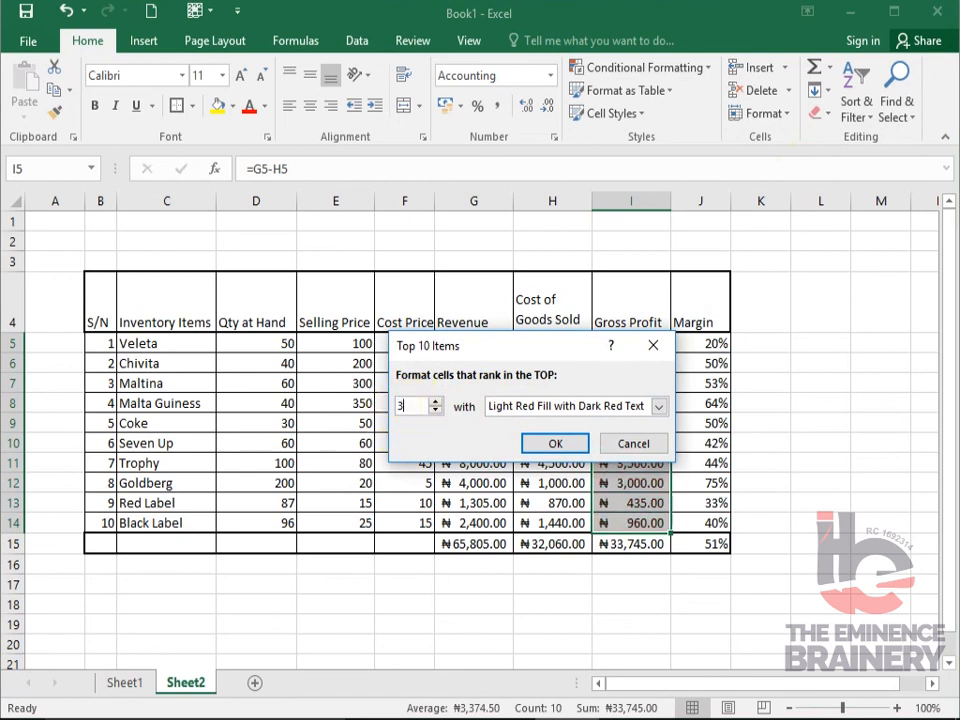
{"action": "left_click", "coordinate": [558, 446]}
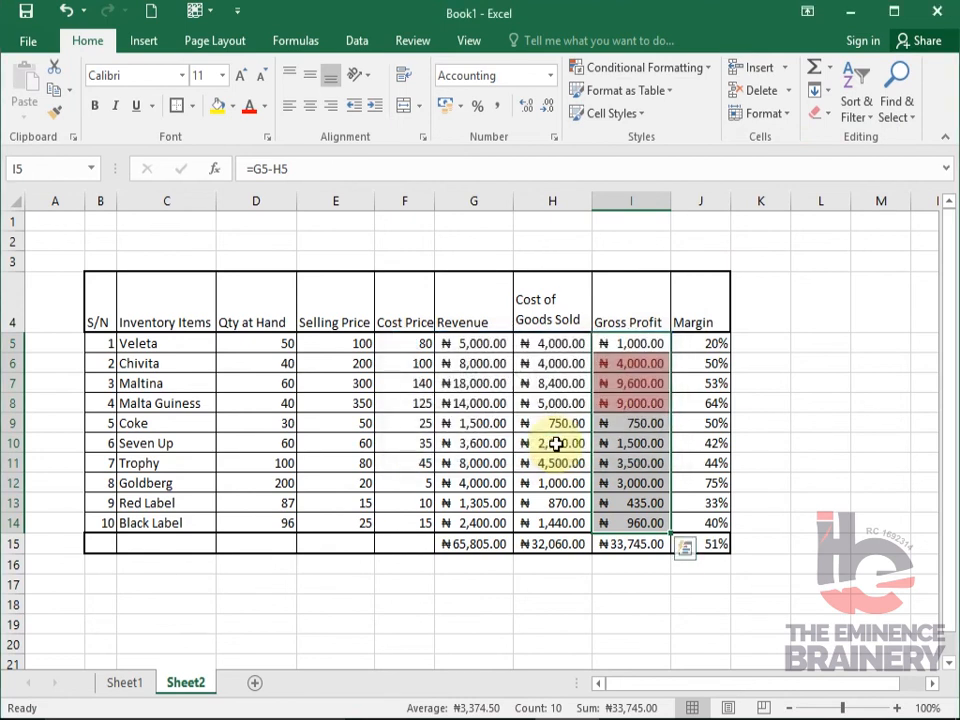
- Check which inventory items the highlighted gross profits in I6:I8 belong to
{"action": "left_click", "coordinate": [636, 399]}
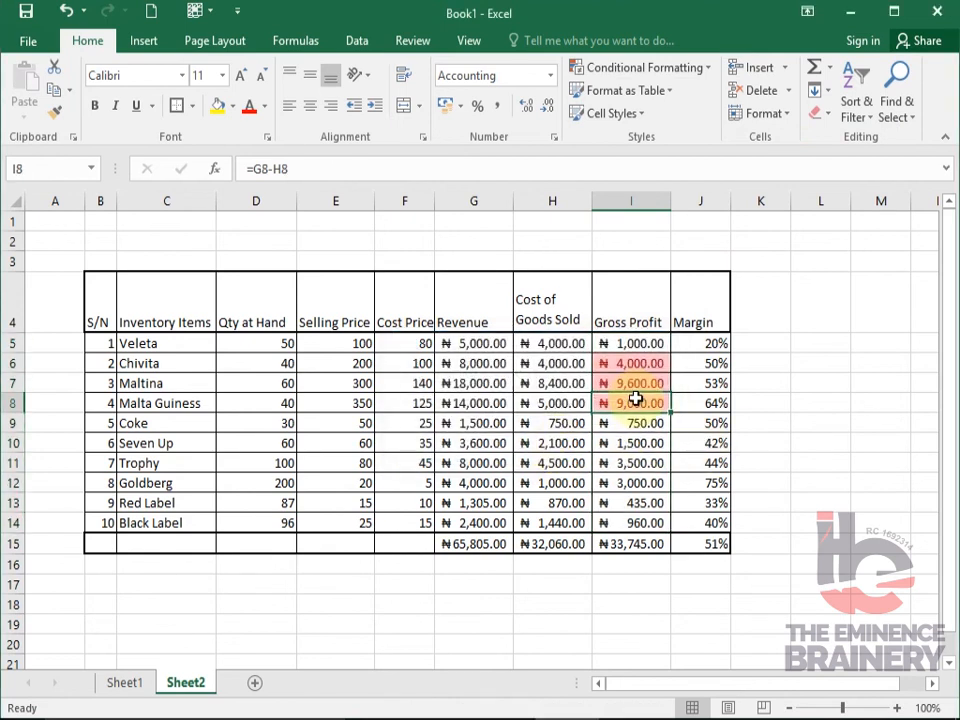
{"action": "left_click", "coordinate": [180, 403]}
{"action": "left_click", "coordinate": [636, 381]}
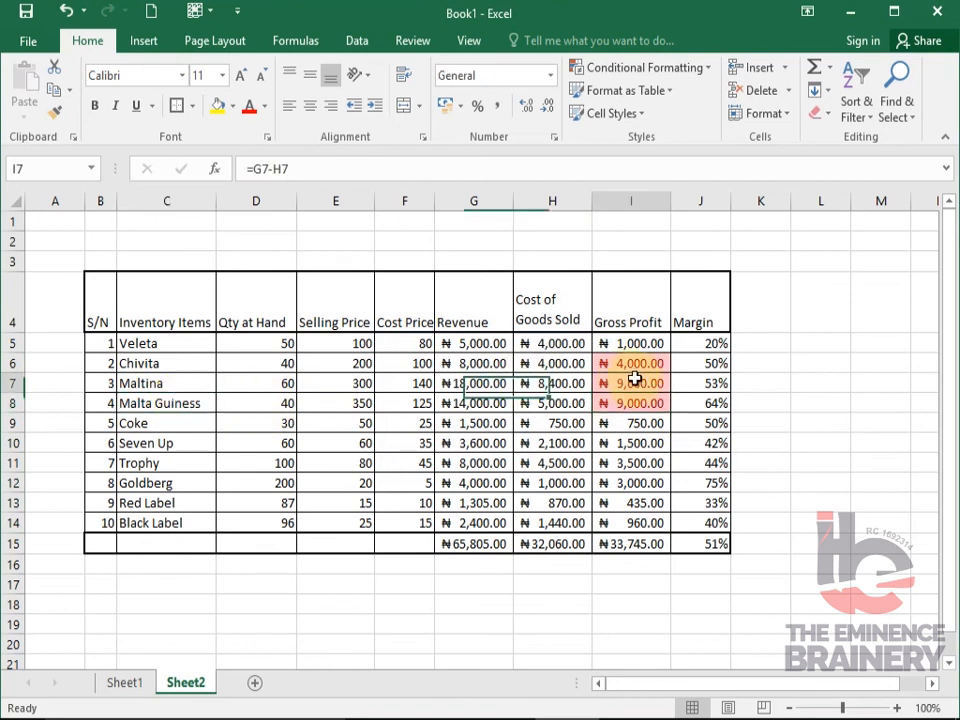
{"action": "left_click", "coordinate": [158, 384]}
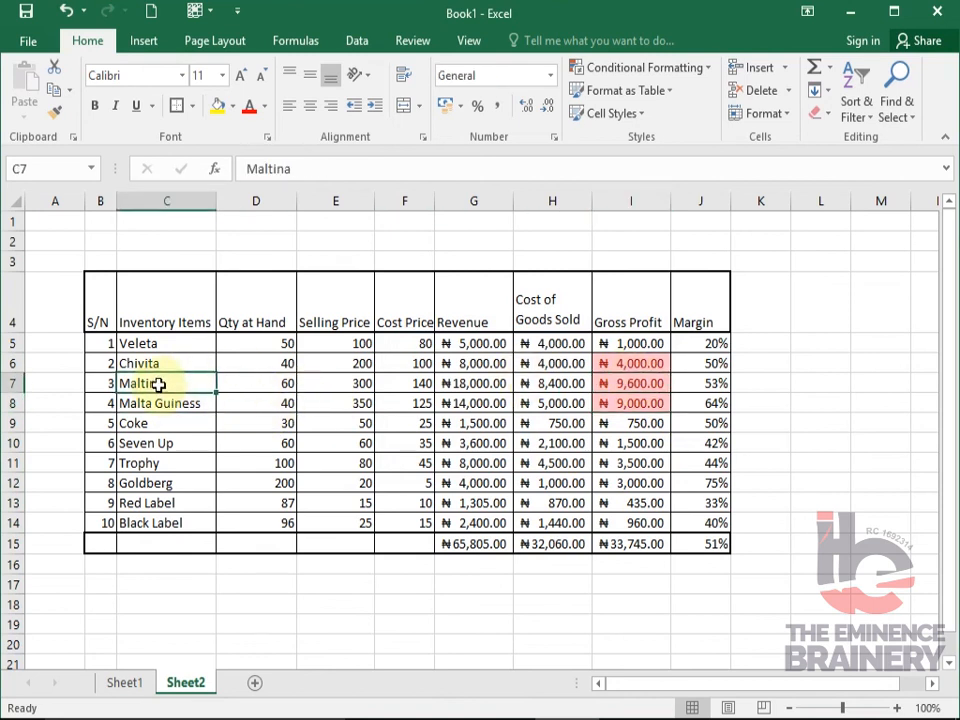
{"action": "left_click", "coordinate": [627, 363]}
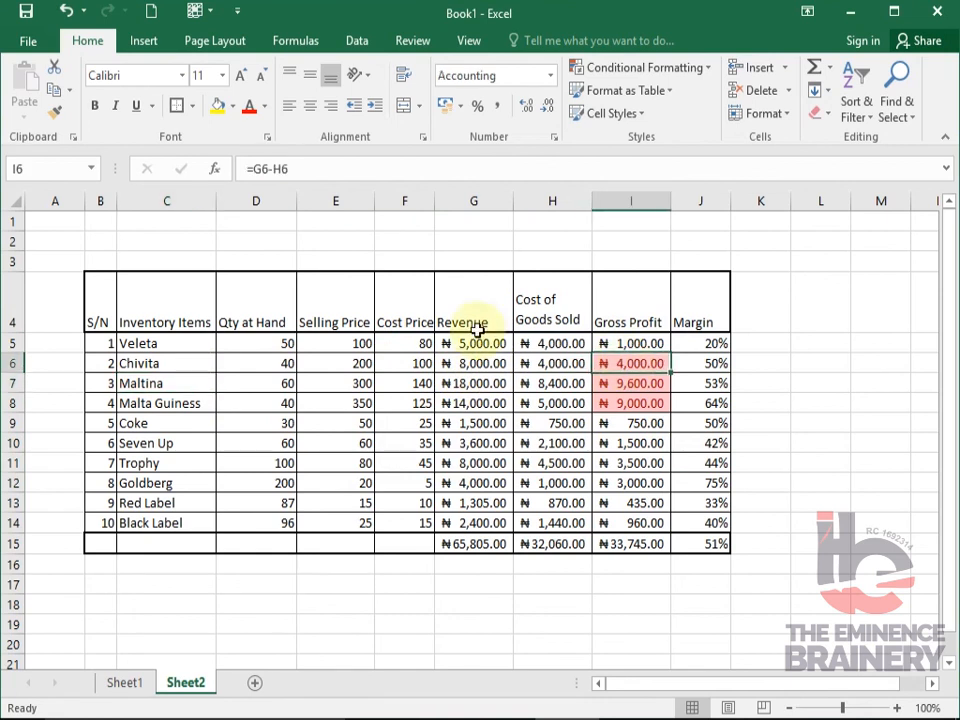
{"action": "left_click", "coordinate": [188, 360]}
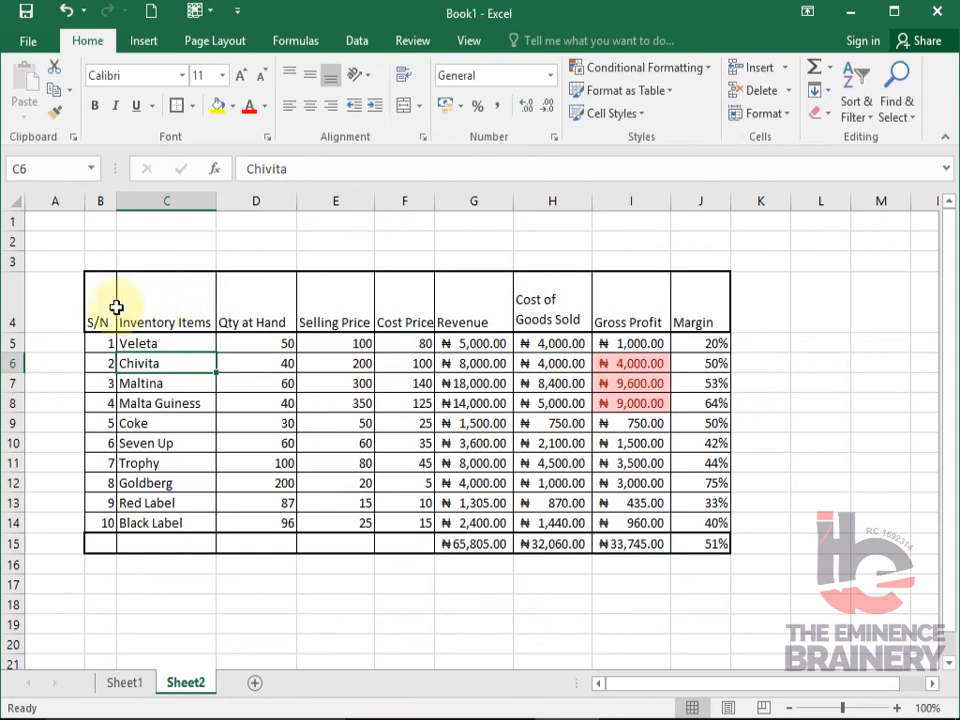
{"action": "left_click_drag", "start_coordinate": [98, 295], "coordinate": [706, 546]}
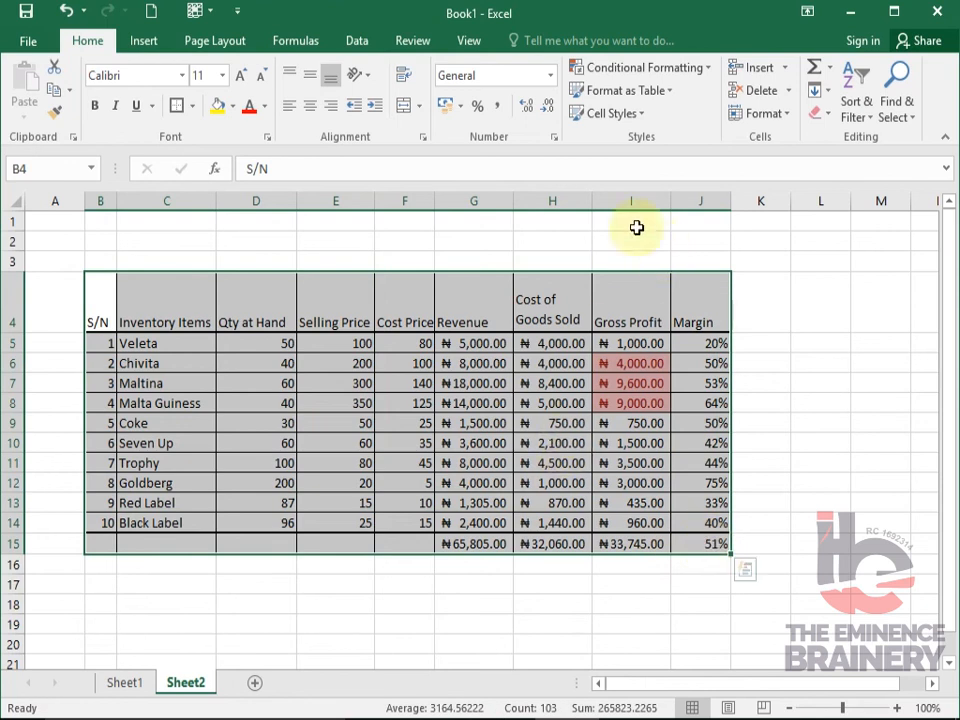
{"action": "left_click", "coordinate": [706, 71]}
{"action": "mouse_move", "coordinate": [703, 124]}
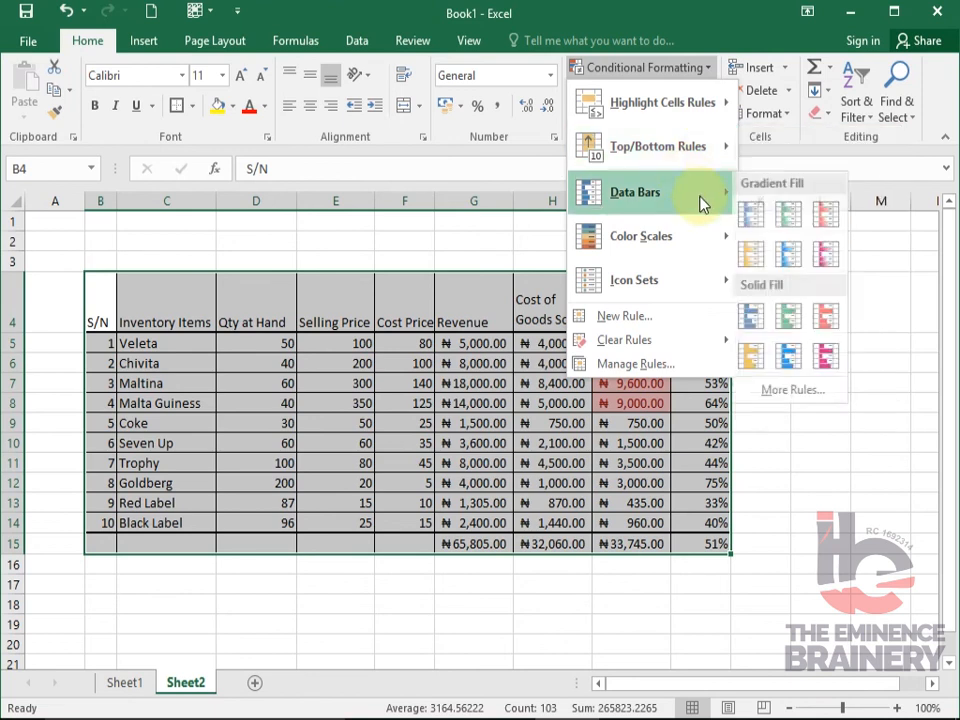
{"action": "mouse_move", "coordinate": [698, 292]}
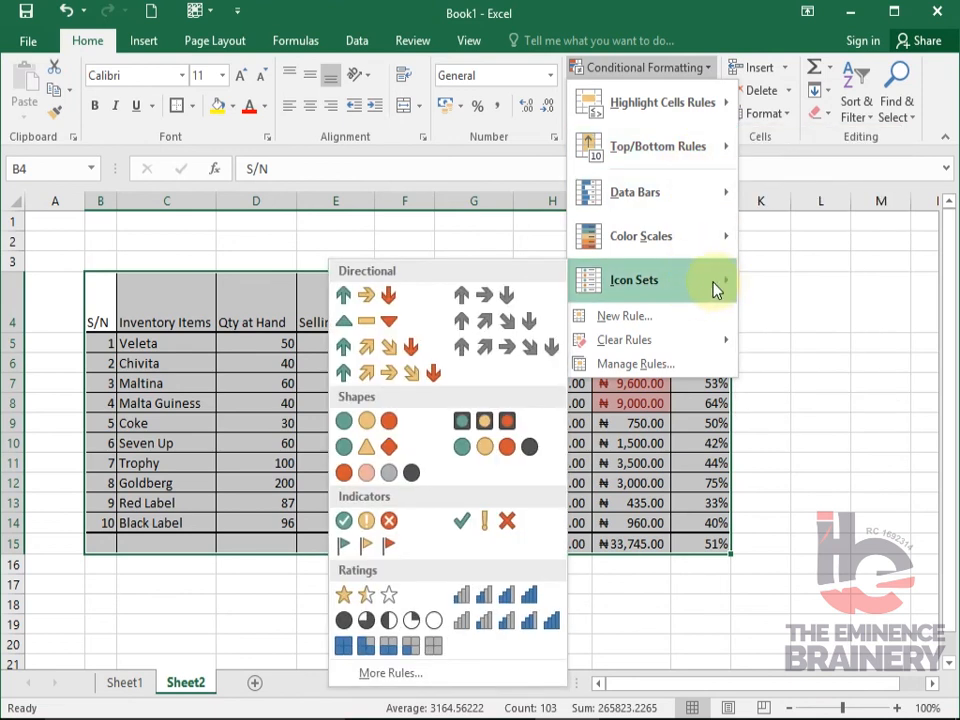
{"action": "left_click", "coordinate": [660, 453]}
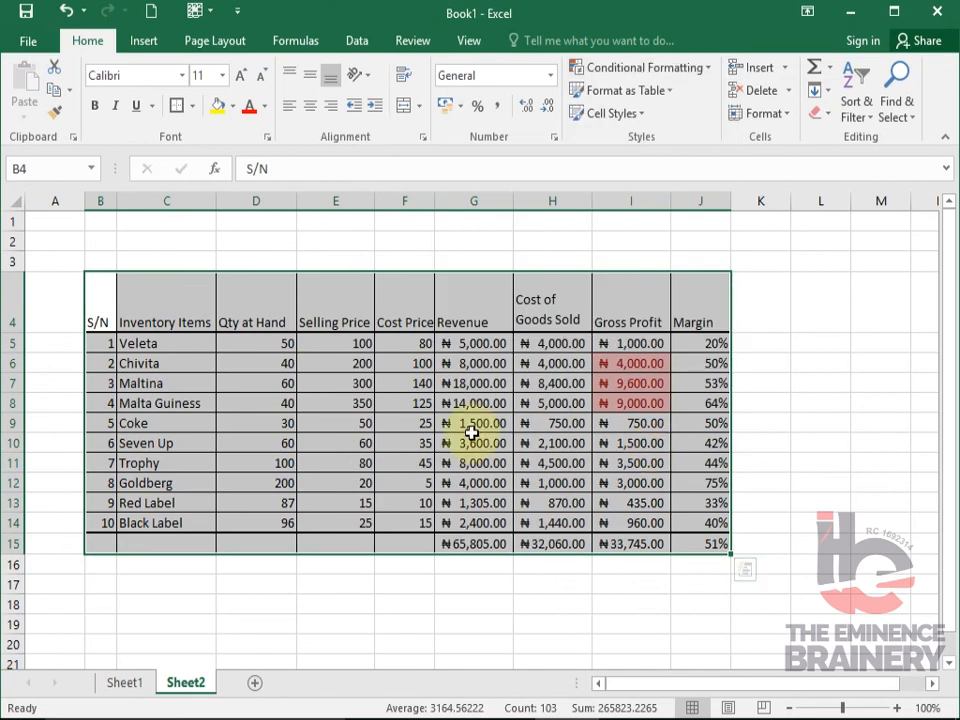